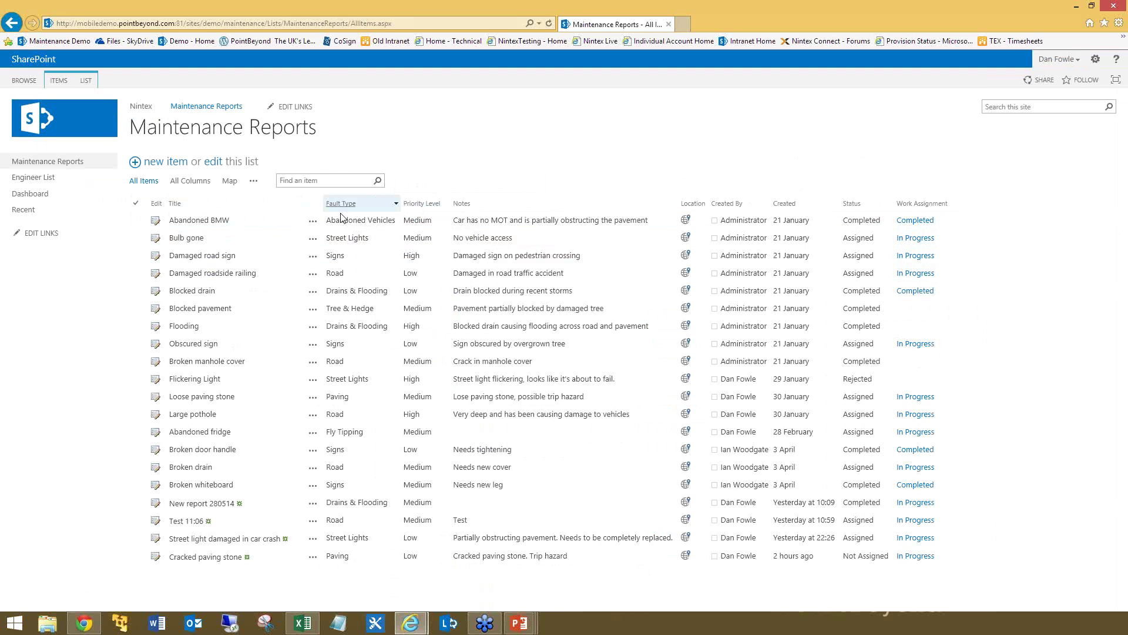
# - Open the Maintenance Reports item form for customization in the Nintex Forms designer
pyautogui.click(87, 84)
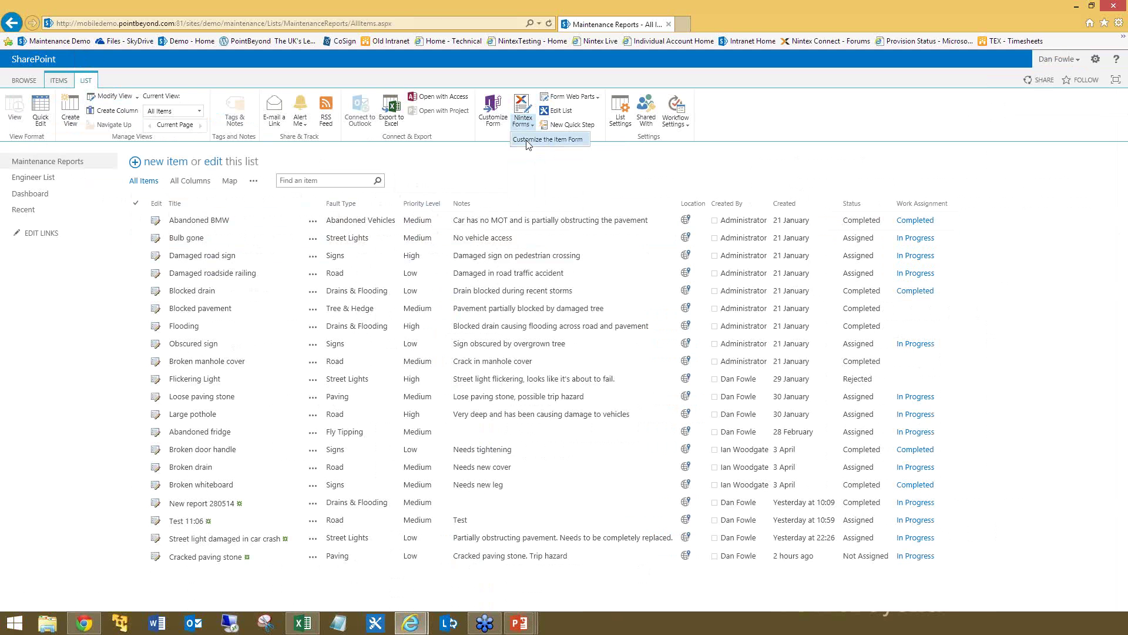
pyautogui.click(528, 141)
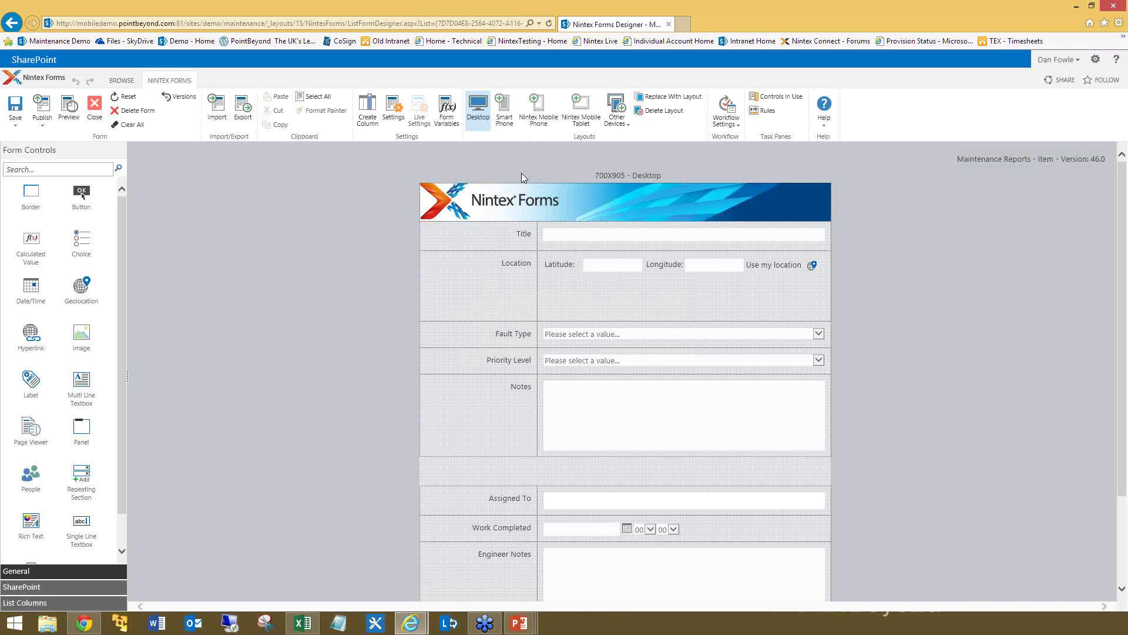
pyautogui.moveTo(510, 183)
# - Examine the general form controls and the list column controls available for the Maintenance Reports form
pyautogui.click(21, 603)
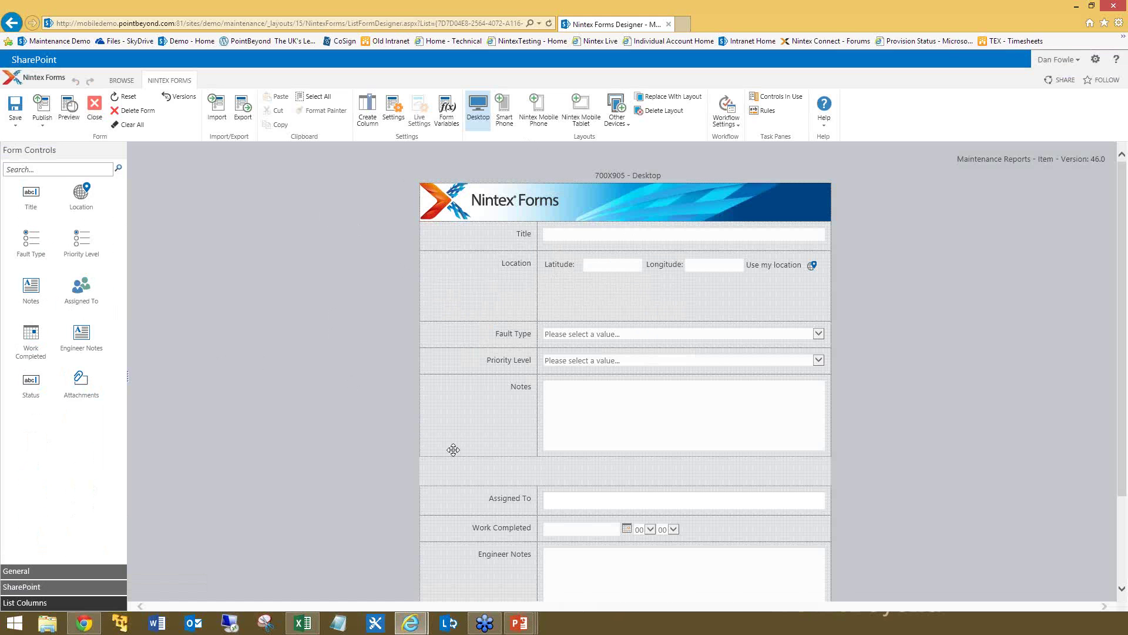
pyautogui.moveTo(504, 474)
pyautogui.click(14, 577)
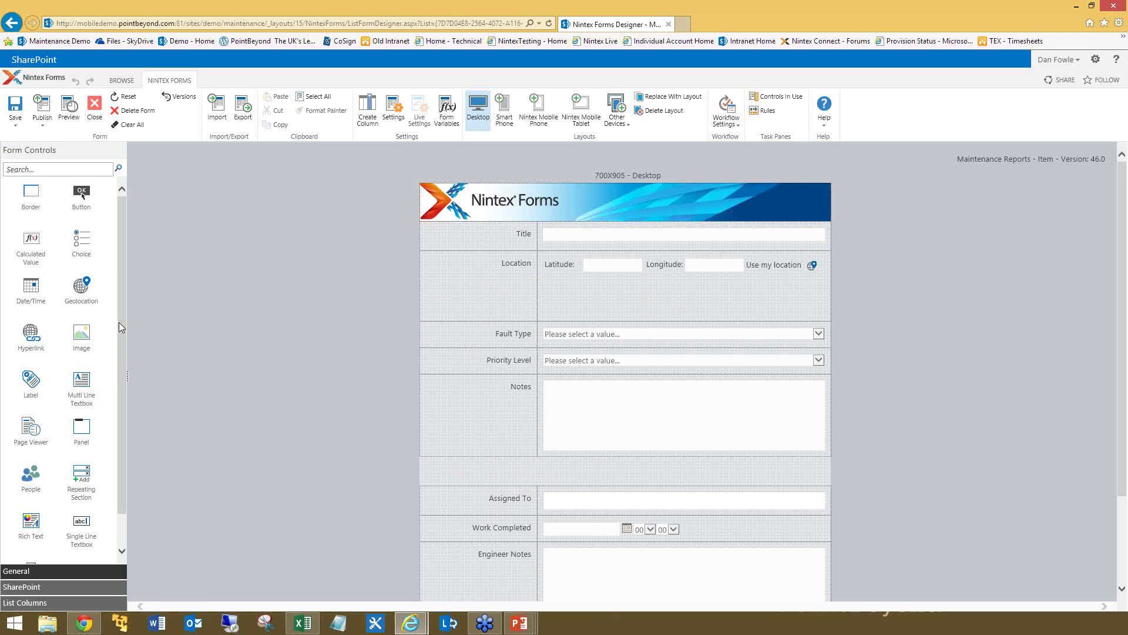
pyautogui.moveTo(119, 322); pyautogui.dragTo(117, 422)
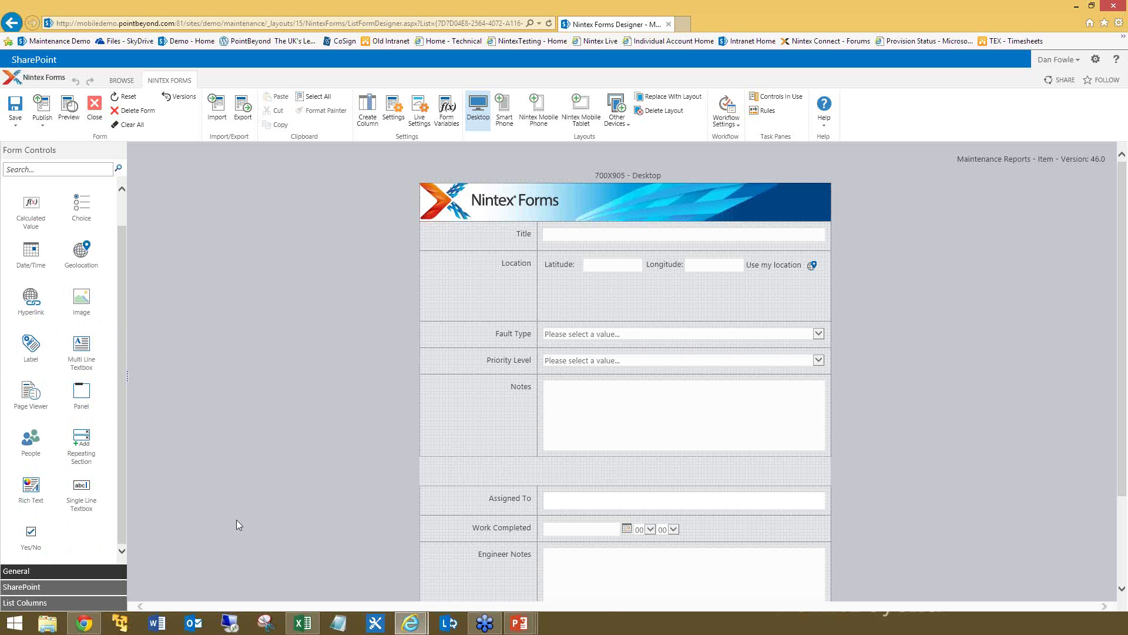
pyautogui.click(33, 604)
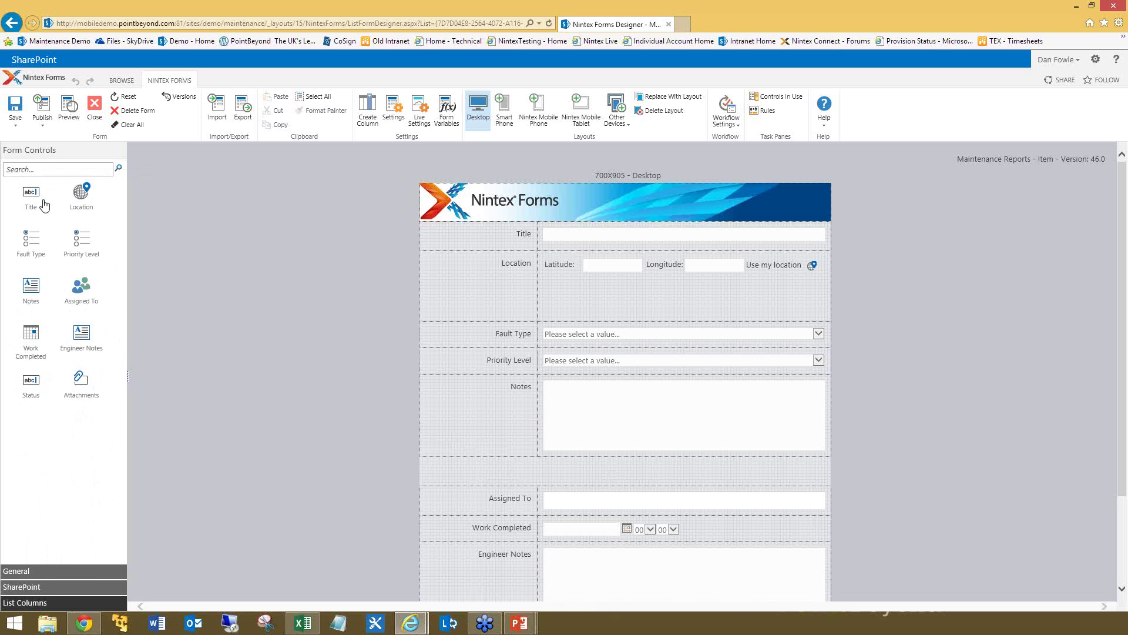
# - Create a list column named Due Date of type Date and Time from within the form designer
pyautogui.click(374, 121)
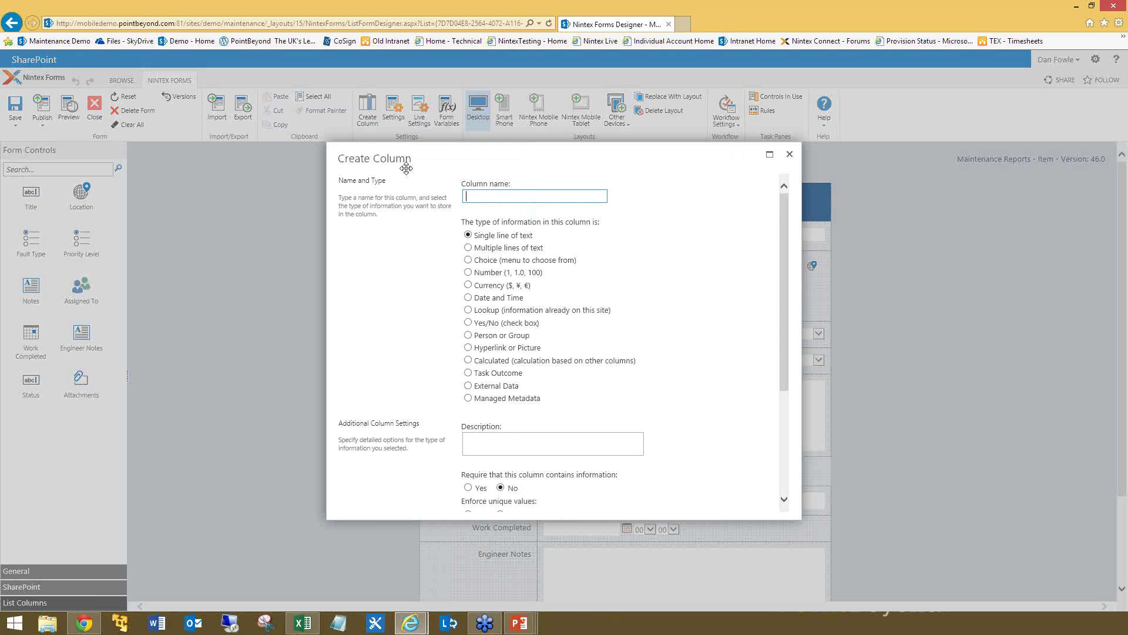
pyautogui.write('Due Date')
pyautogui.click(468, 298)
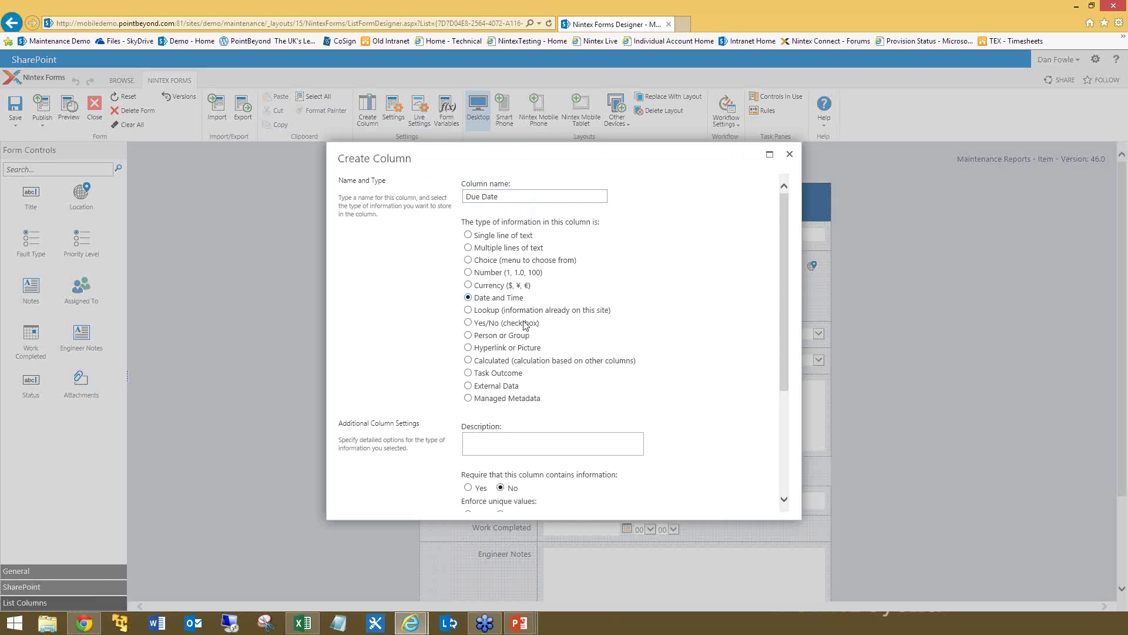
pyautogui.scroll(-3, 628, 317)
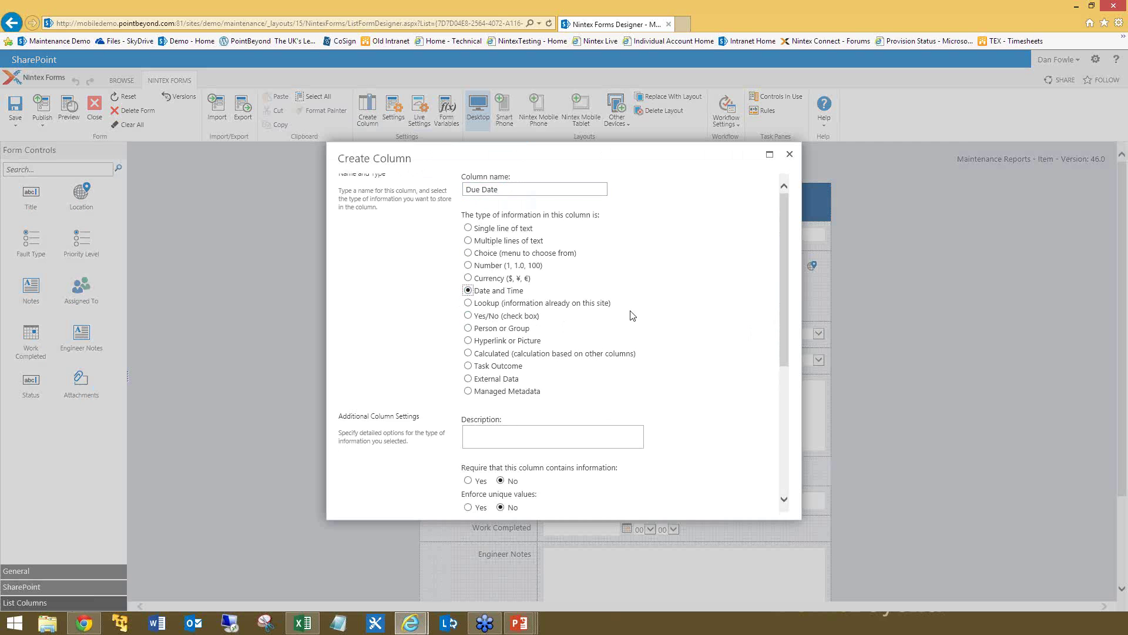
pyautogui.scroll(-3, 628, 320)
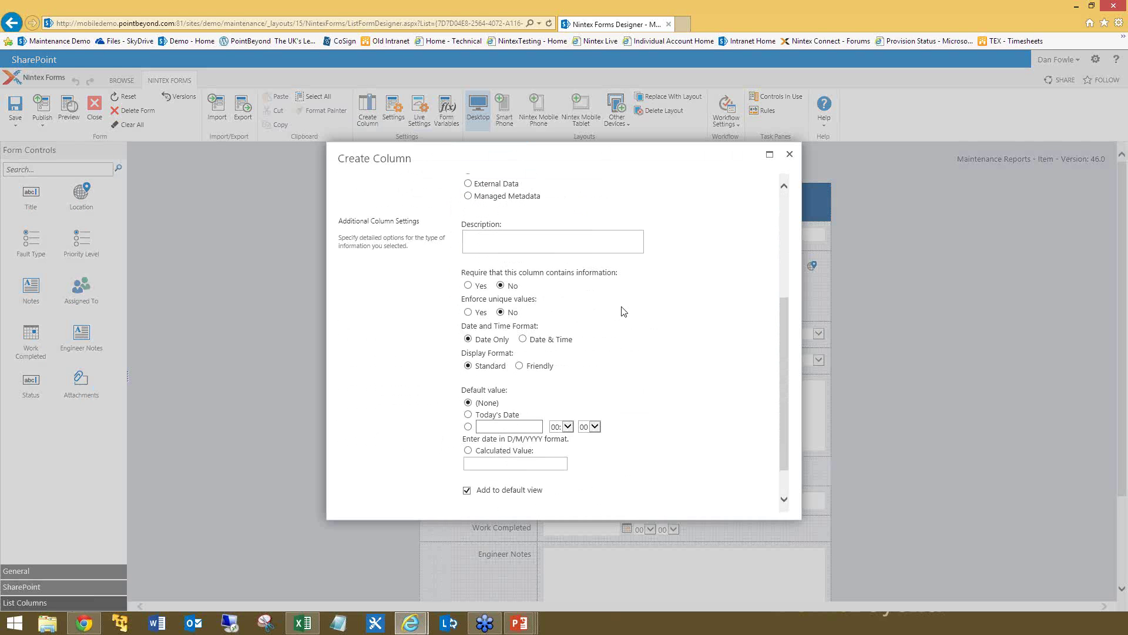
pyautogui.scroll(-1, 624, 311)
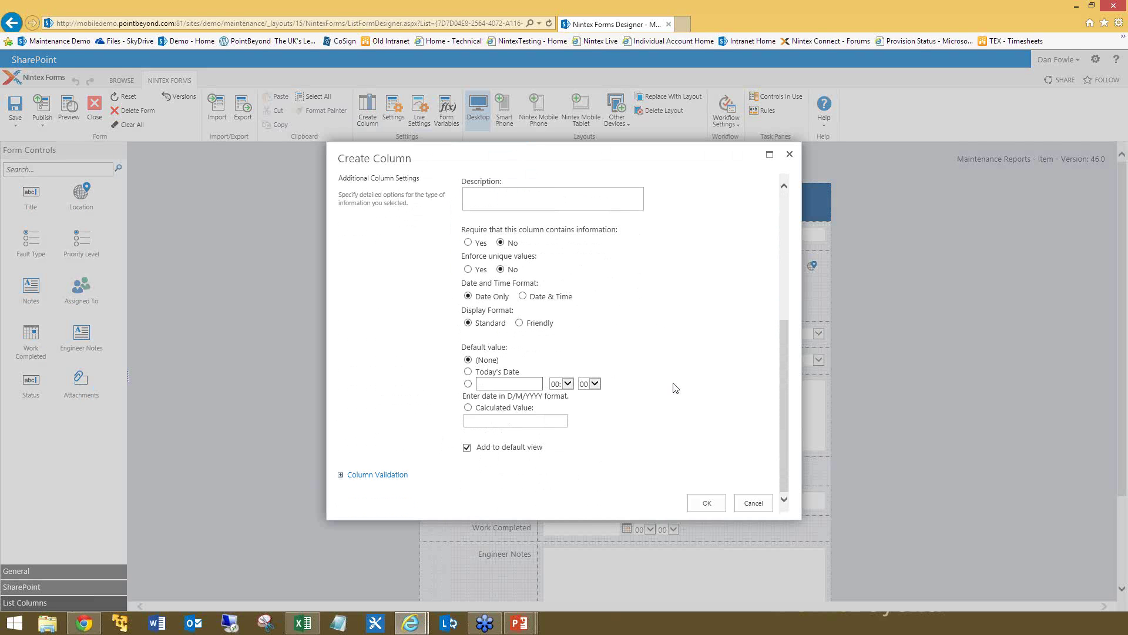
pyautogui.click(708, 497)
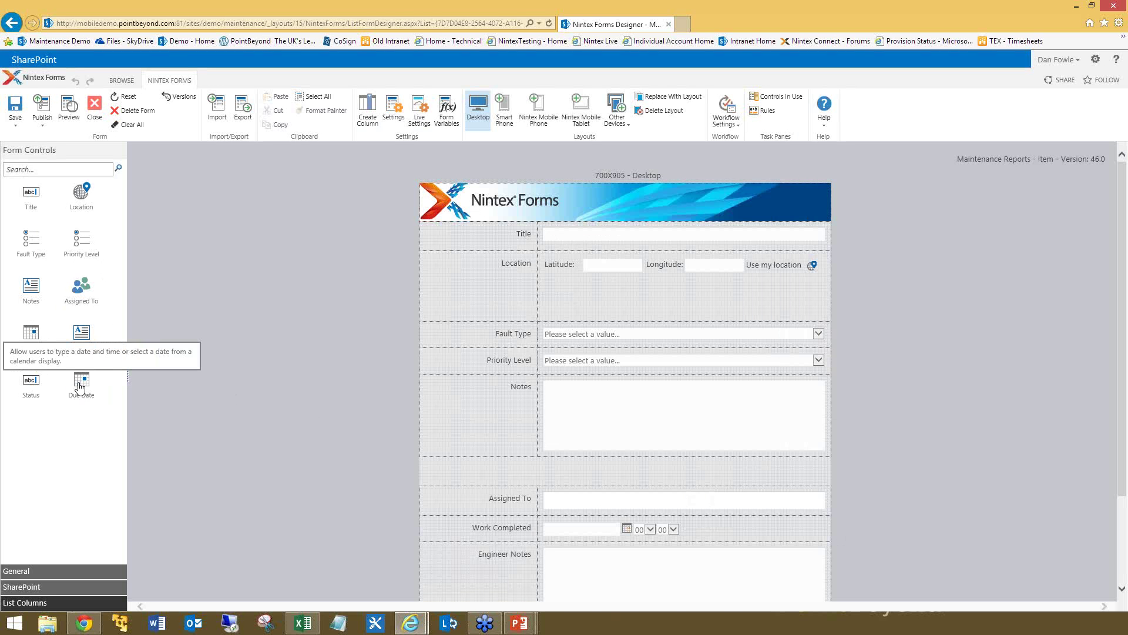
# - Place the Due Date control in the empty row below Notes, filling its input cell, and copy the Work Completed field's formatting onto it
pyautogui.moveTo(80, 388); pyautogui.dragTo(547, 464)
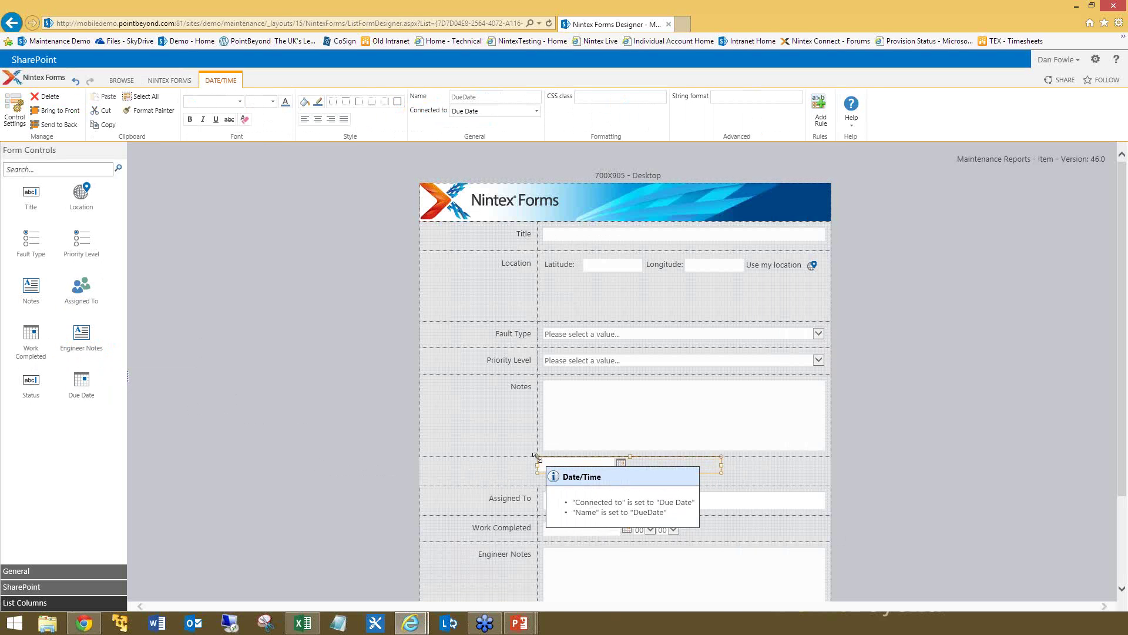
pyautogui.moveTo(719, 472); pyautogui.dragTo(828, 484)
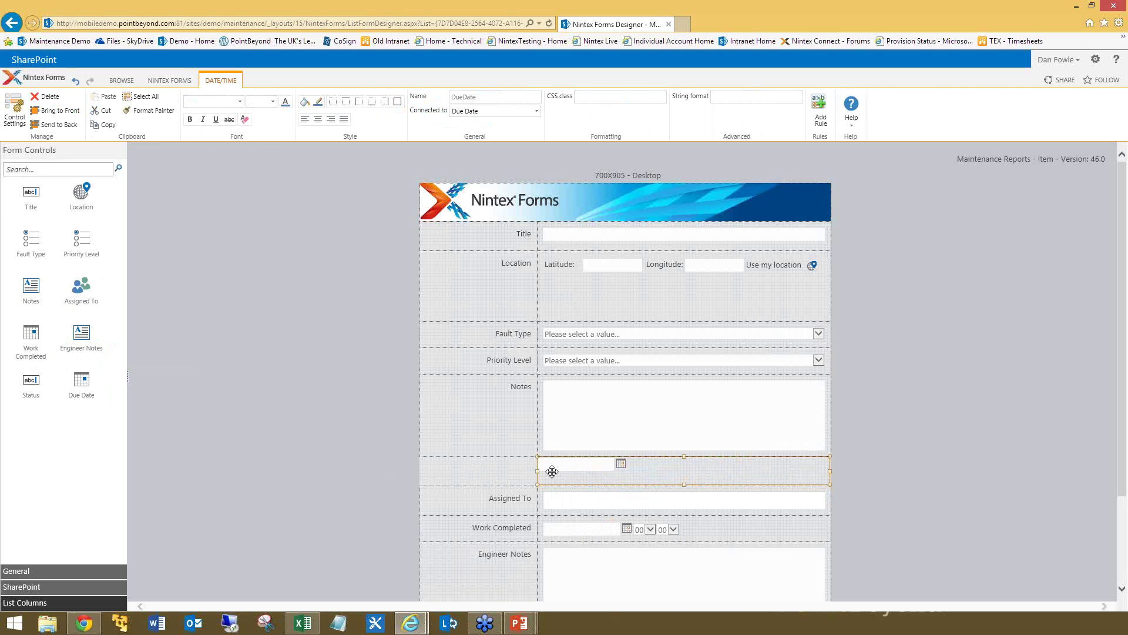
pyautogui.click(511, 468)
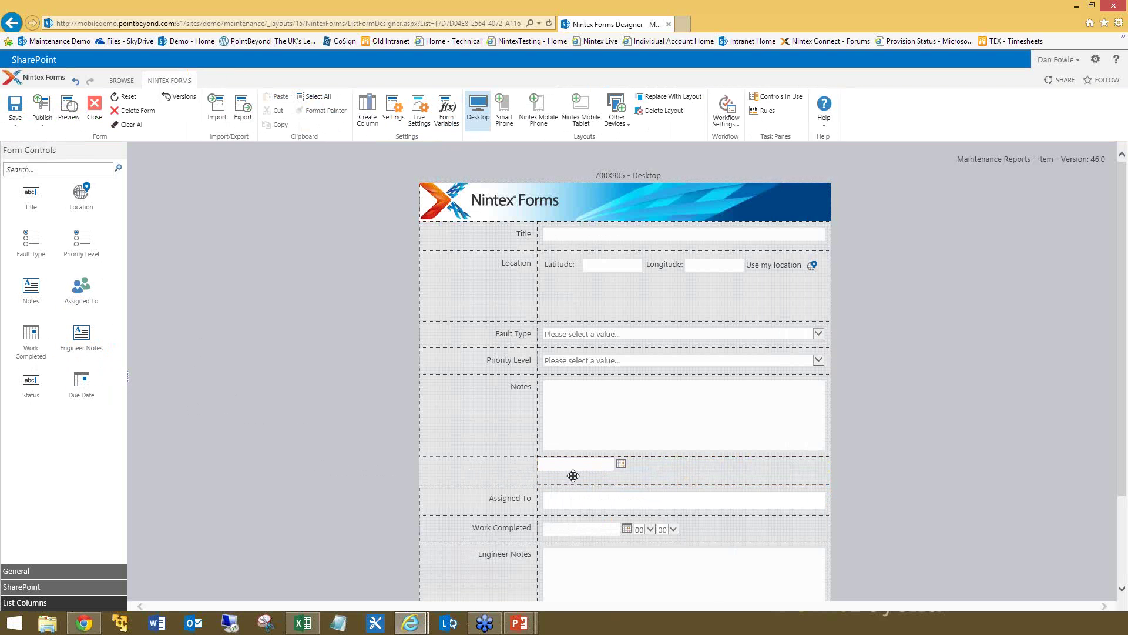
pyautogui.click(584, 531)
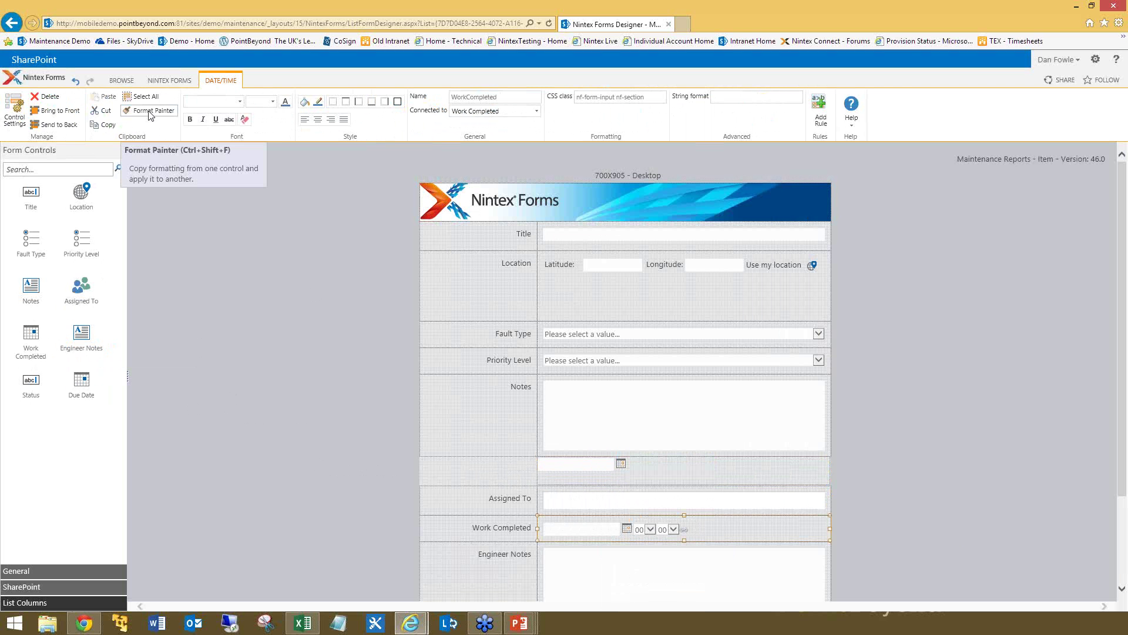
pyautogui.click(585, 467)
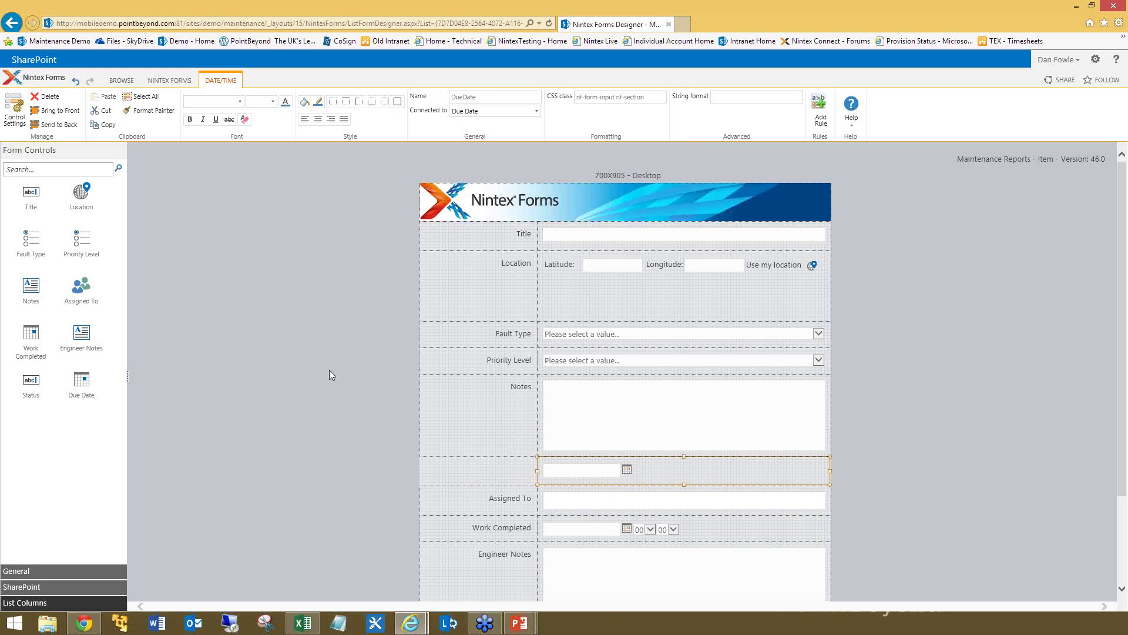
# - Add a label in the empty cell beside the Due Date field and resize it to fill the cell
pyautogui.click(29, 569)
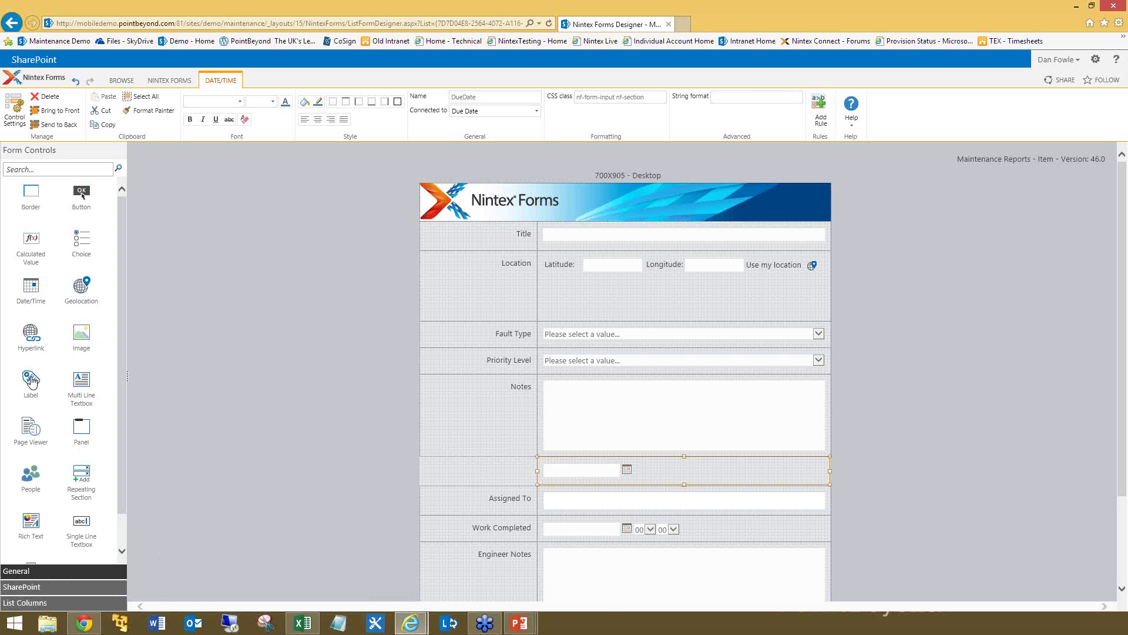
pyautogui.moveTo(31, 380); pyautogui.dragTo(416, 454)
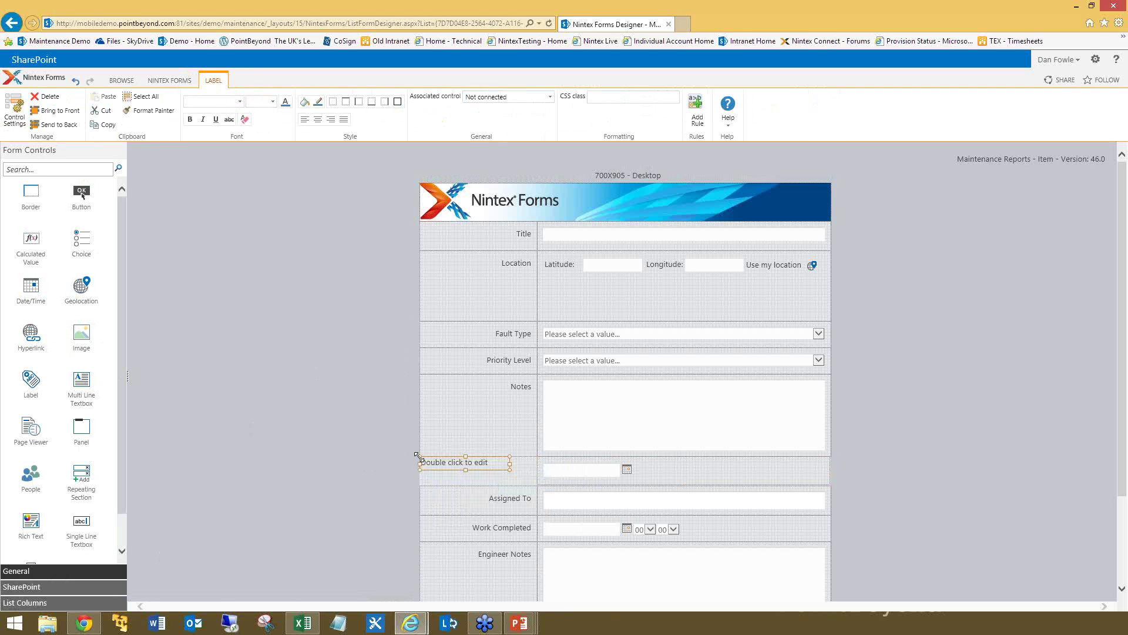
pyautogui.moveTo(510, 470); pyautogui.dragTo(535, 483)
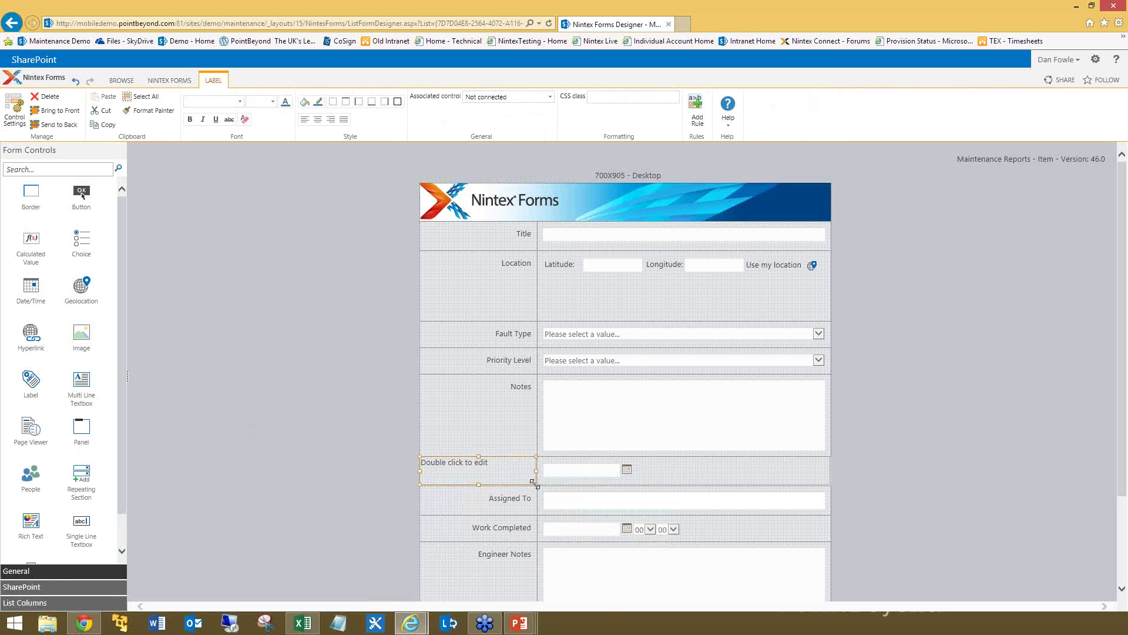
# - Set the new label's text to "Due Date" and save its control settings
pyautogui.doubleClick(462, 473)
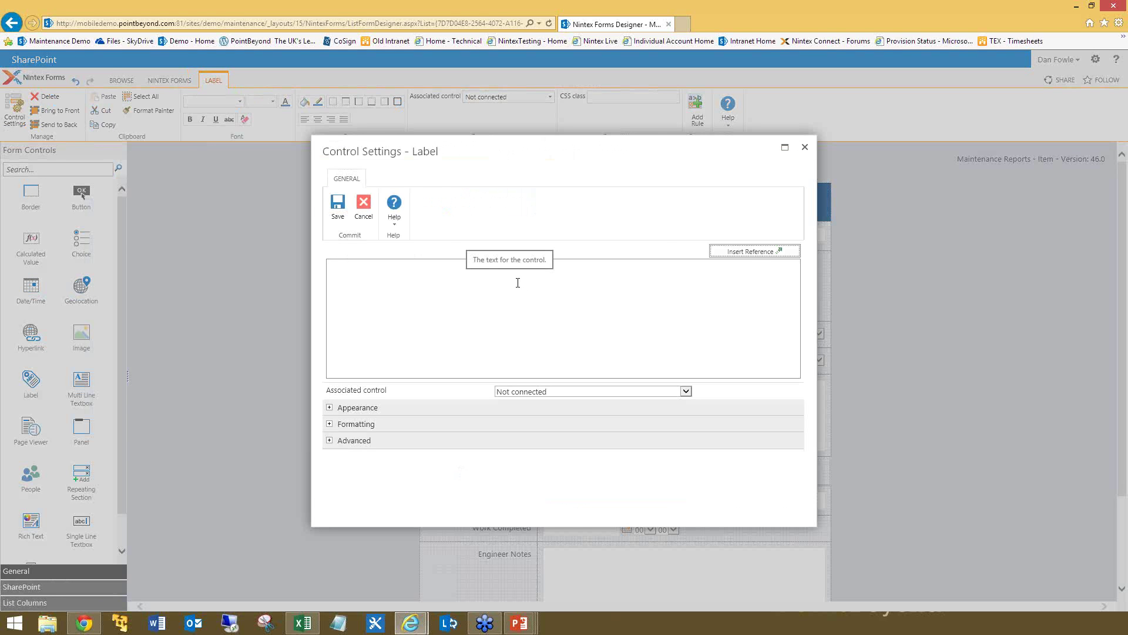
pyautogui.click(518, 283)
pyautogui.write('Due ')
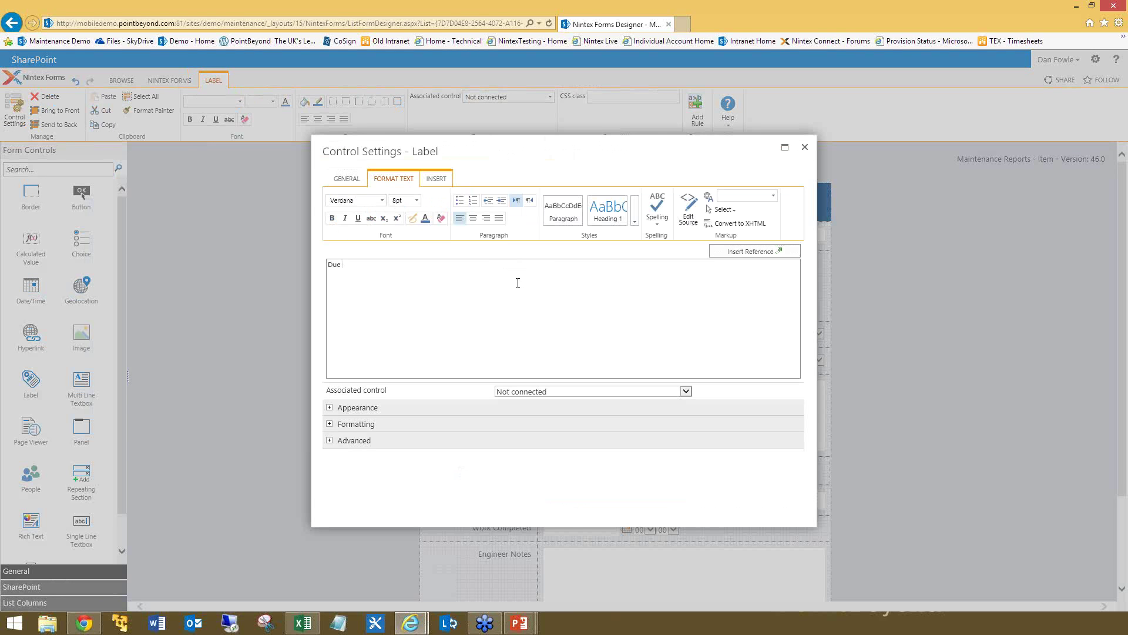
pyautogui.write('Date')
pyautogui.click(347, 179)
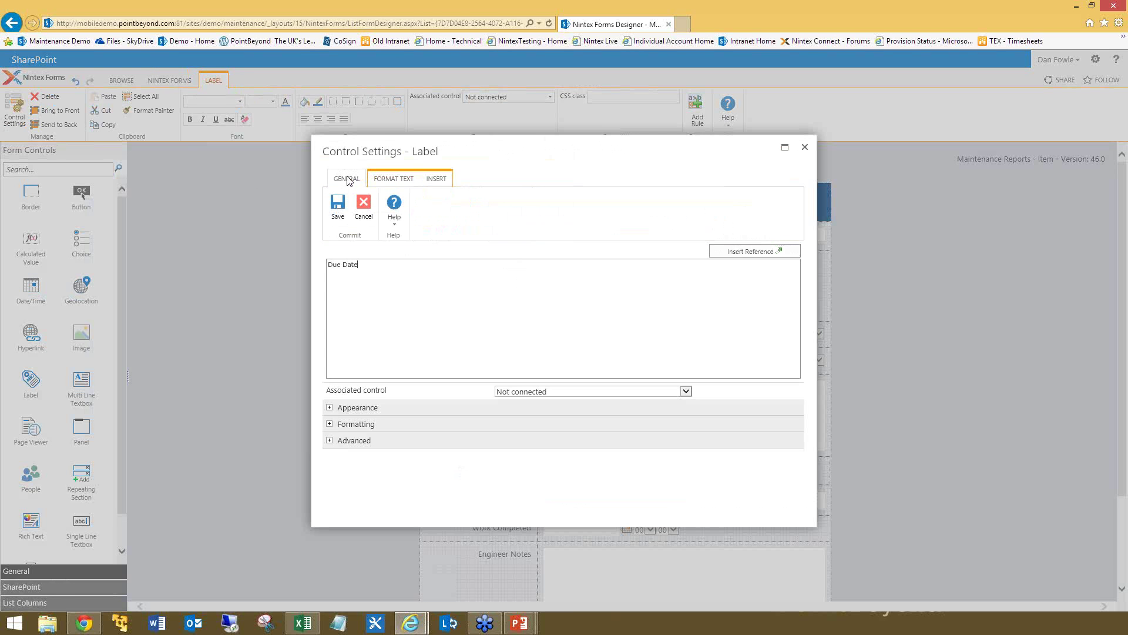
pyautogui.click(337, 204)
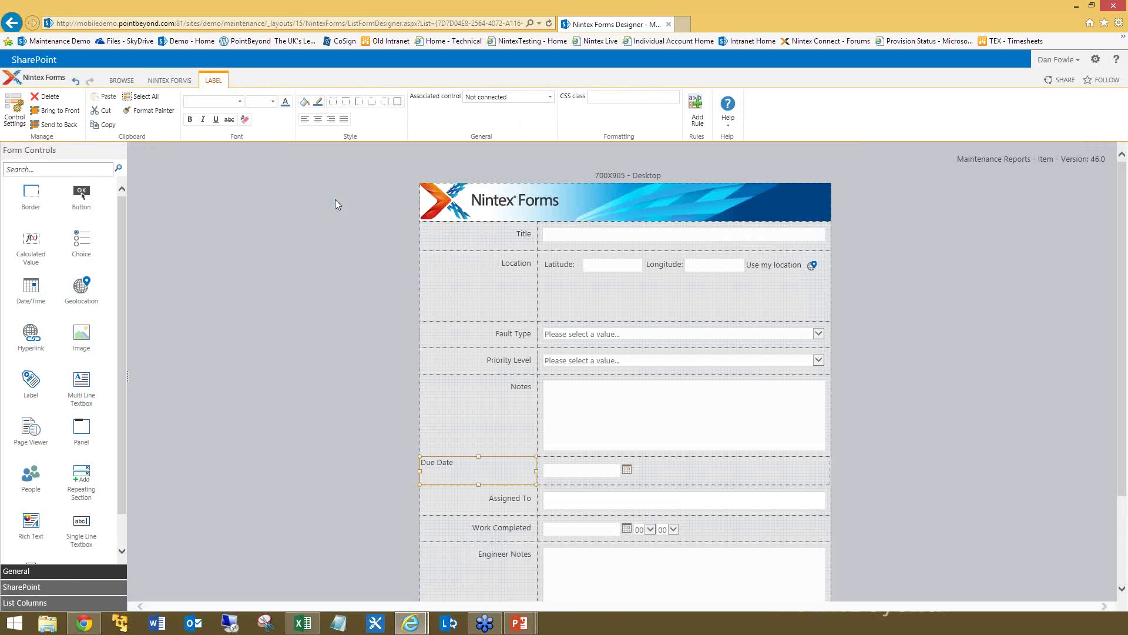
# - Copy the Assigned To label's formatting onto the Due Date label with Format Painter
pyautogui.click(501, 507)
pyautogui.click(129, 115)
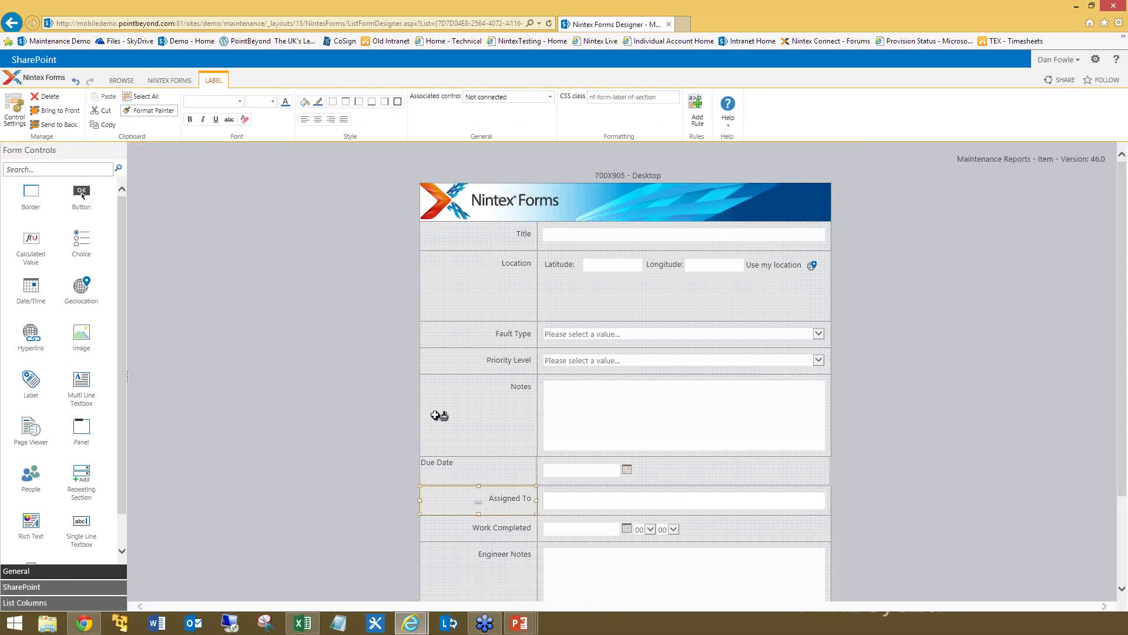
pyautogui.click(437, 459)
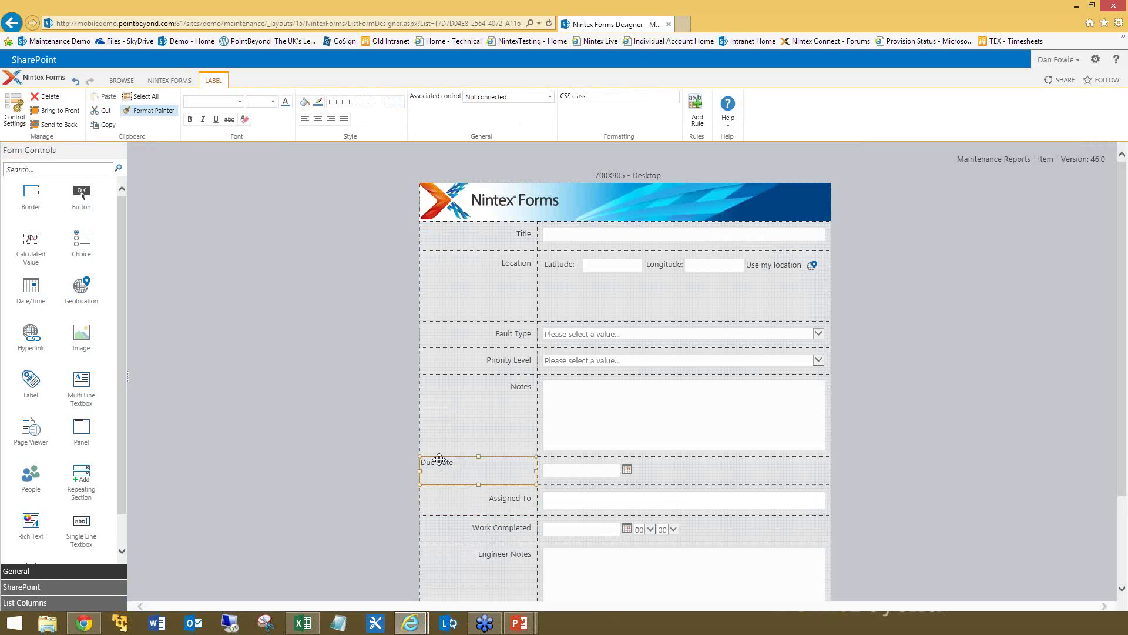
pyautogui.click(289, 426)
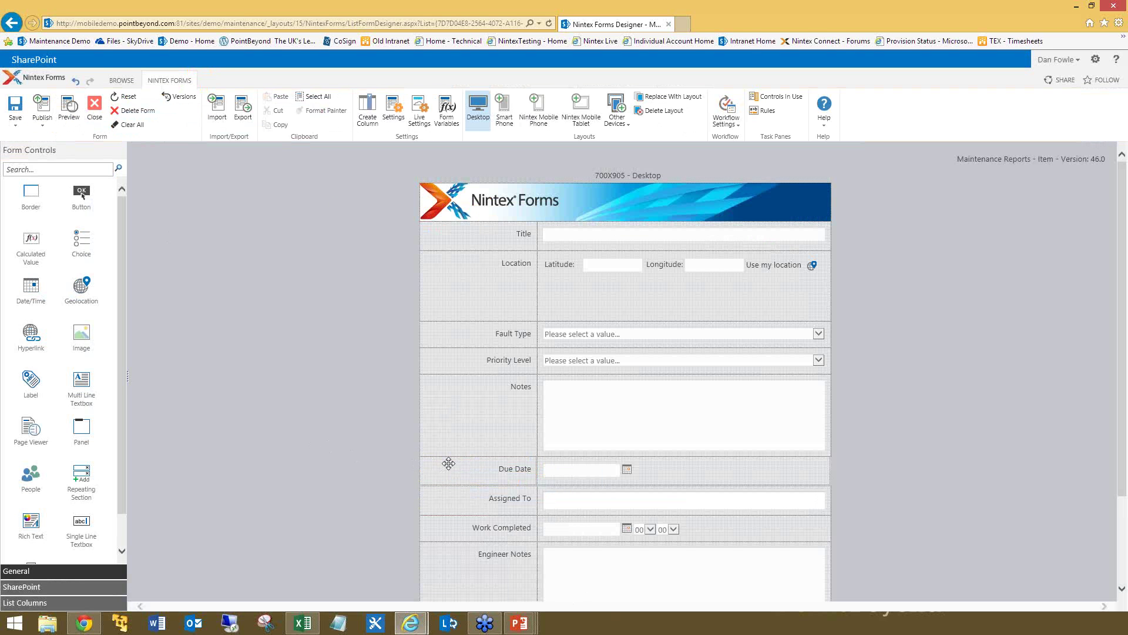
# - Publish the form with its desktop and mobile layouts and to Nintex Live, and close the designer
pyautogui.click(46, 112)
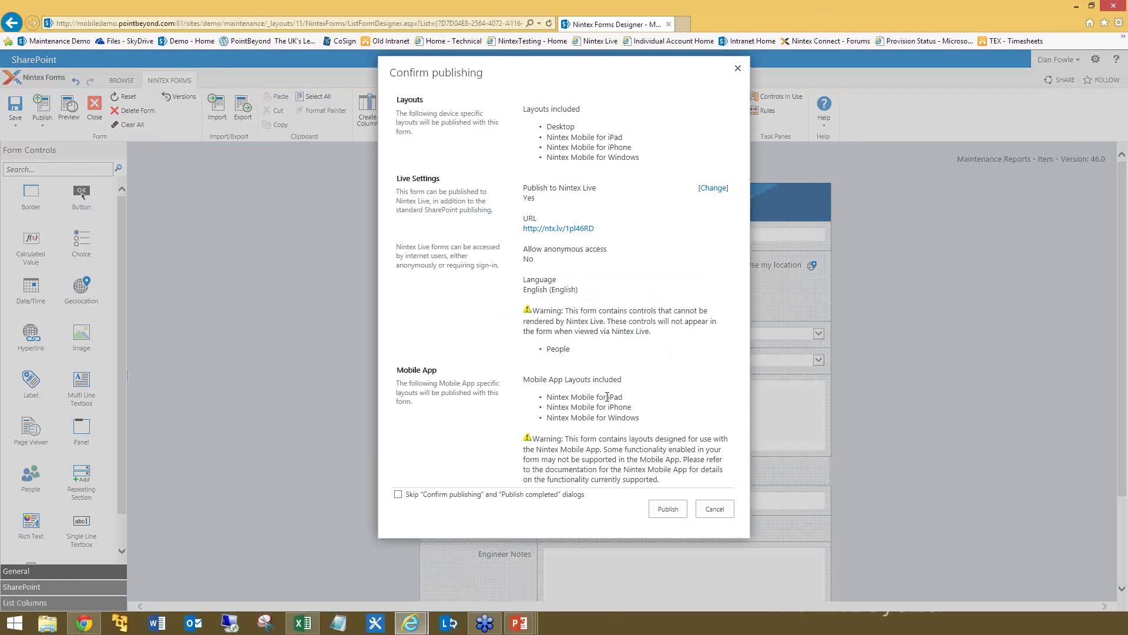
pyautogui.click(669, 509)
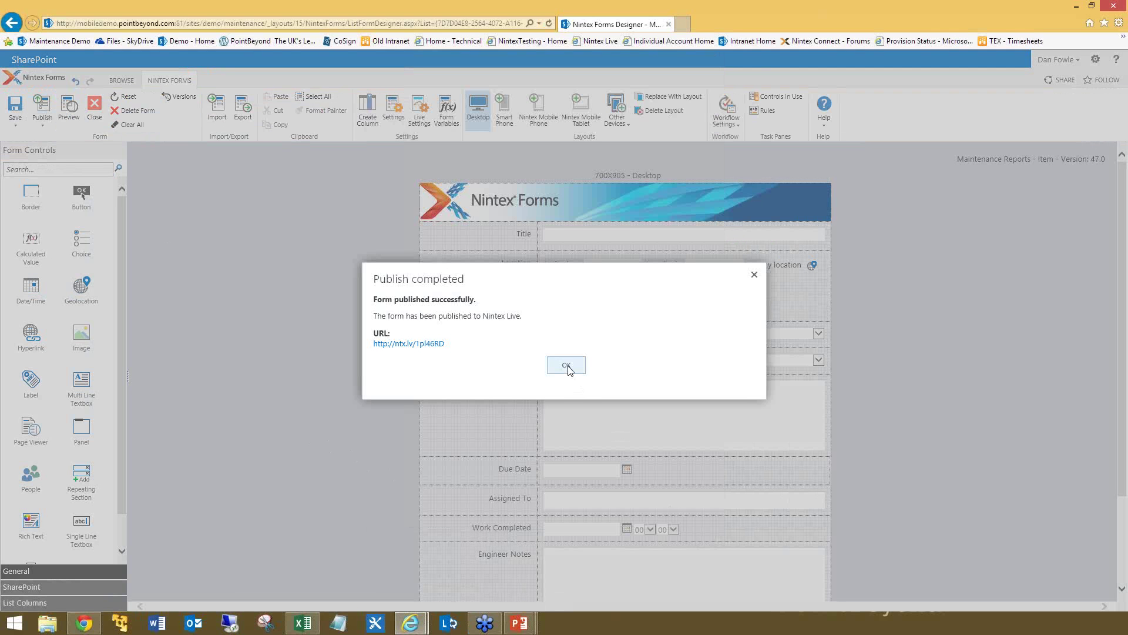
pyautogui.click(568, 369)
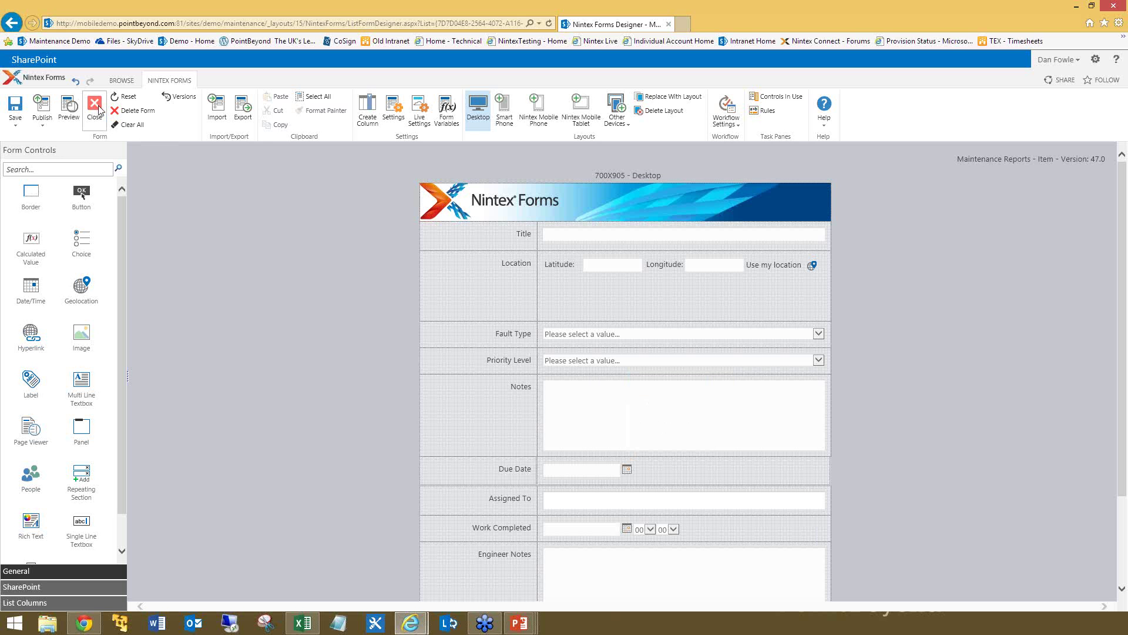
pyautogui.click(98, 111)
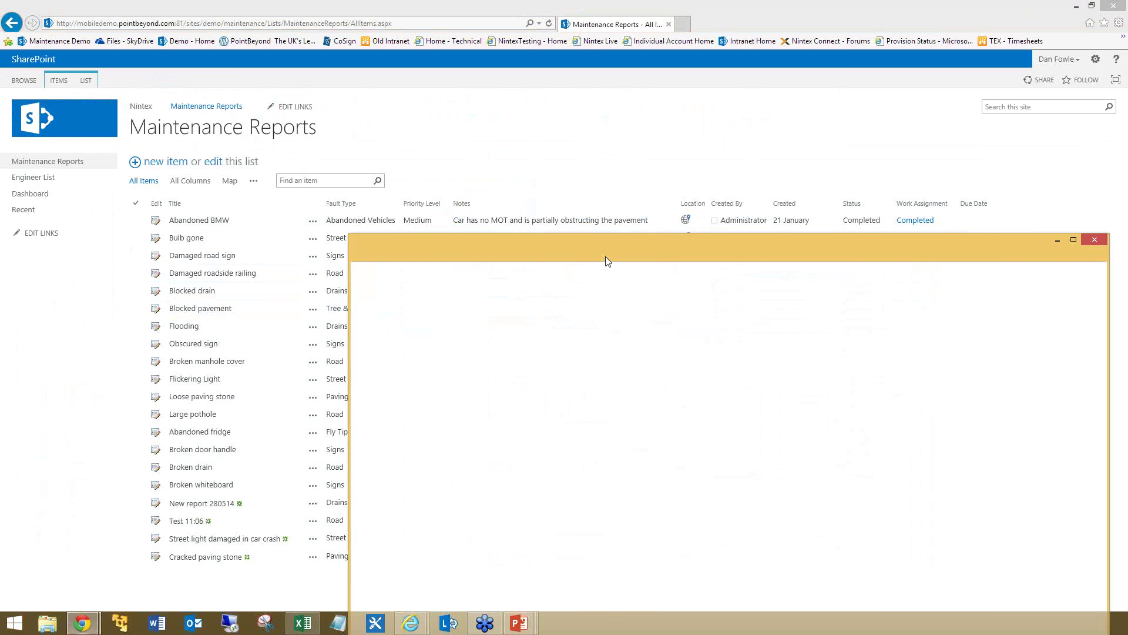
# - Maximize the Chrome window and review the published PointBeyond form on physical signature costs down through its cost sections
pyautogui.moveTo(589, 251); pyautogui.dragTo(327, 2)
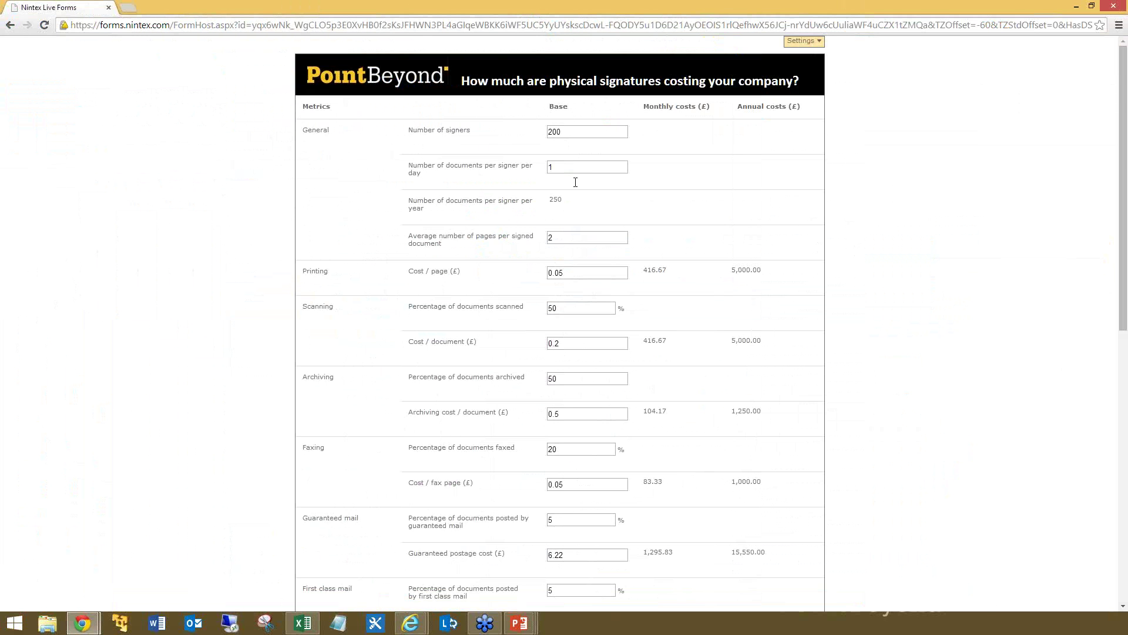
pyautogui.scroll(-2, 575, 183)
pyautogui.scroll(-2, 575, 185)
pyautogui.click(575, 285)
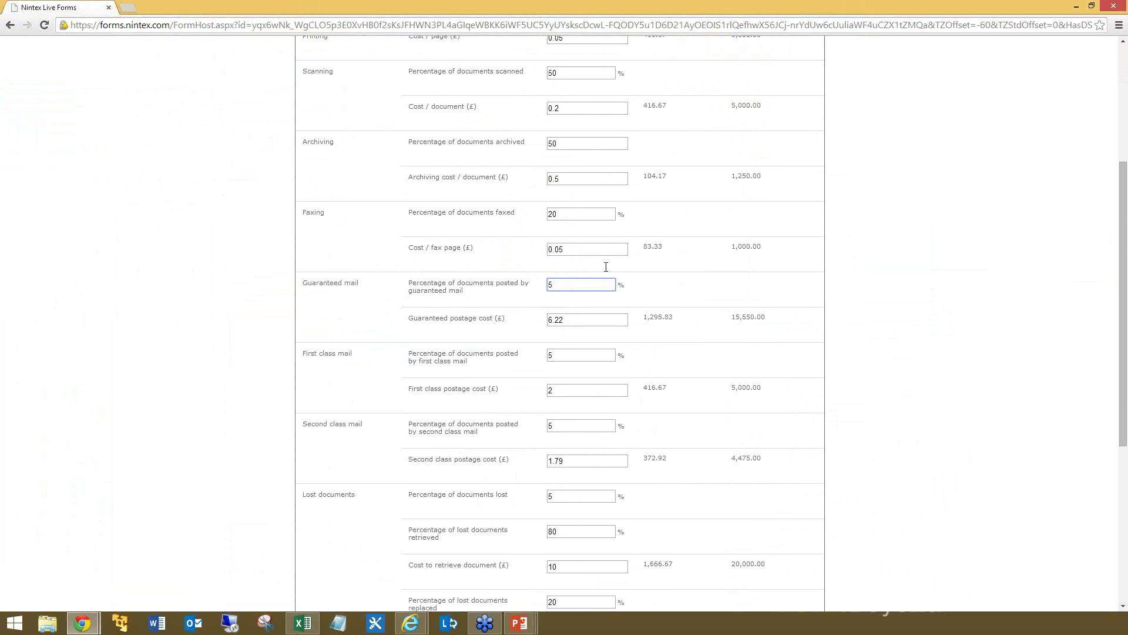
pyautogui.scroll(-5, 606, 267)
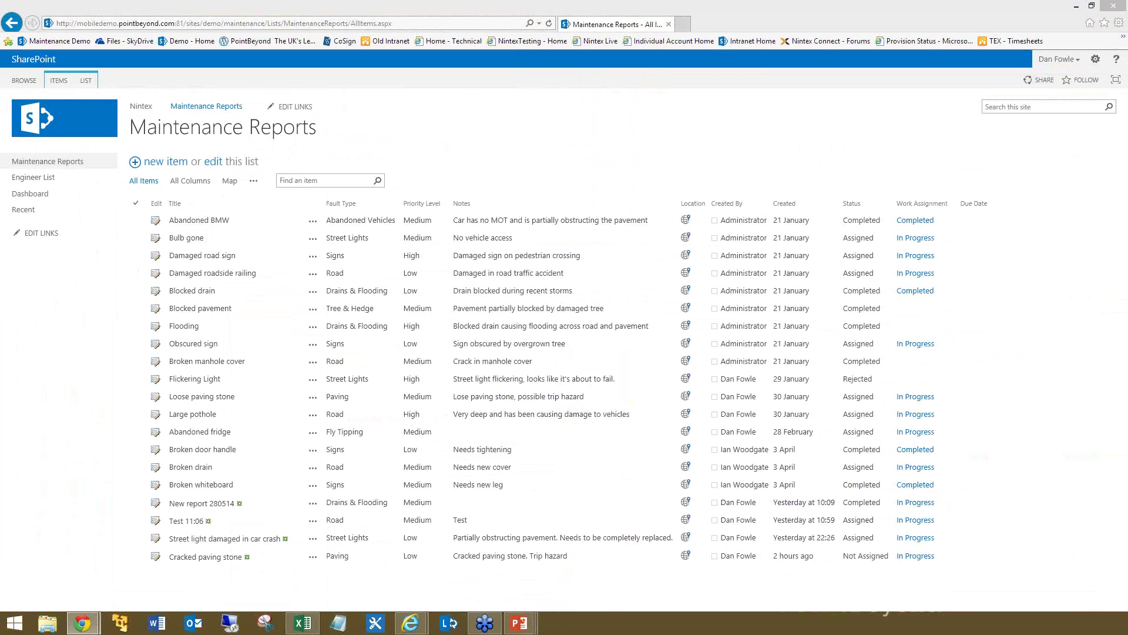
# - Open the Maintenance Reports item form in the Nintex Forms designer and review its Nintex Mobile for iPhone layout
pyautogui.click(87, 80)
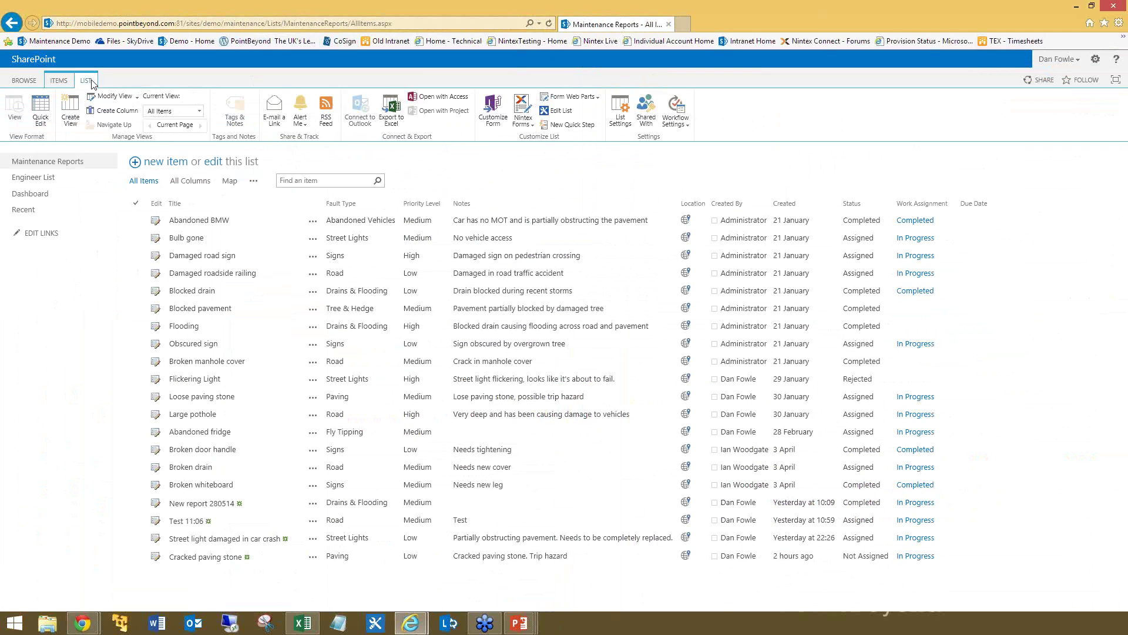
pyautogui.click(522, 117)
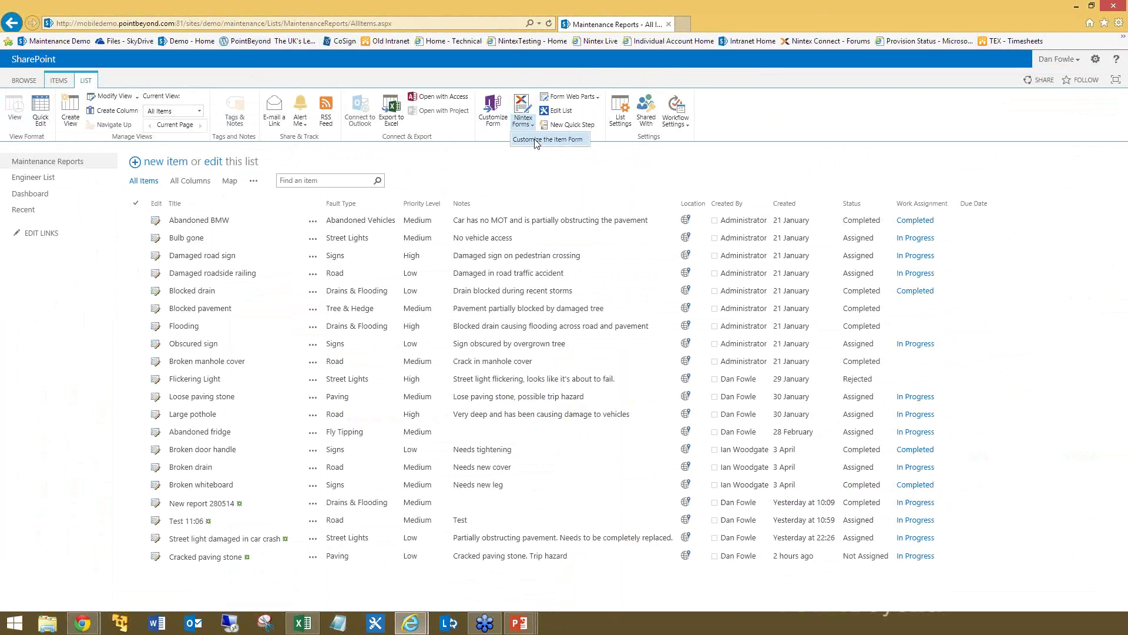
pyautogui.click(536, 141)
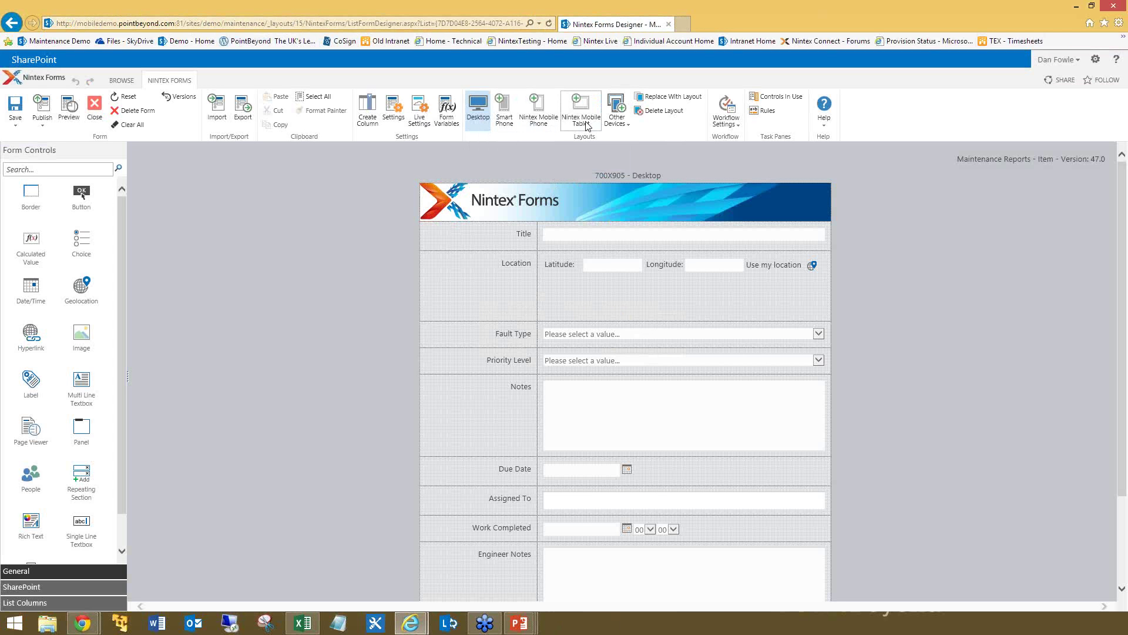
pyautogui.click(626, 128)
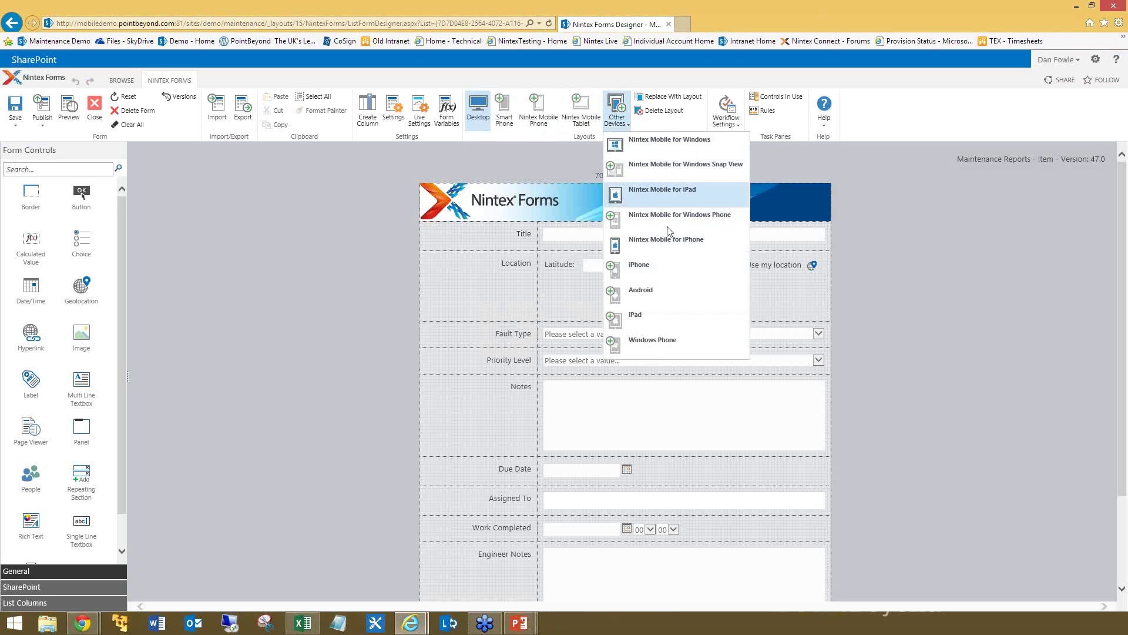
pyautogui.click(640, 245)
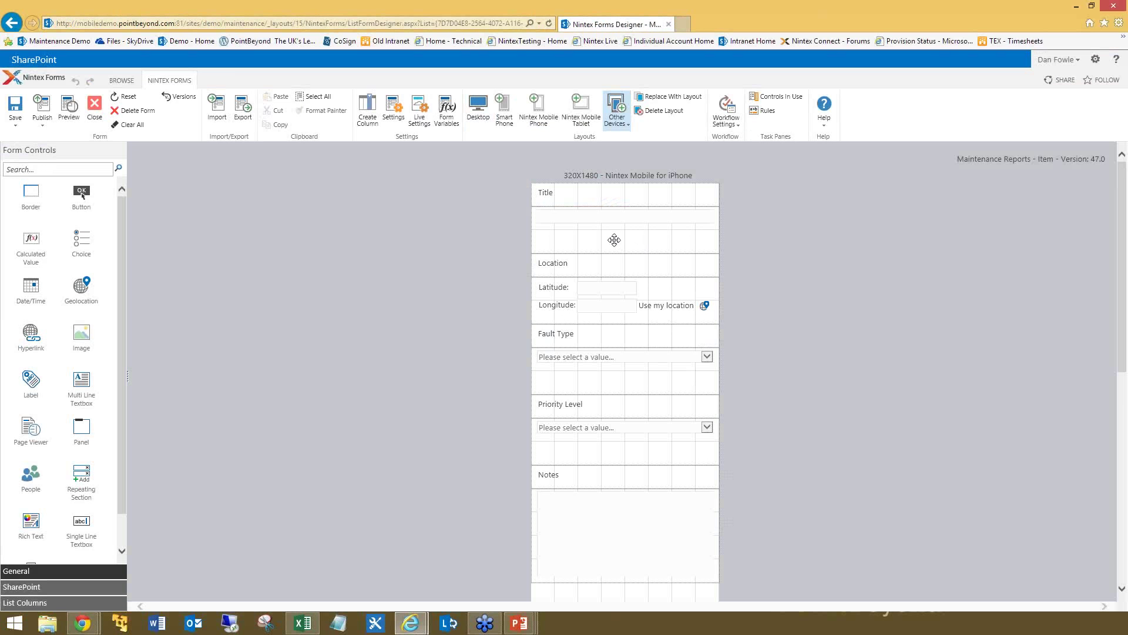
pyautogui.scroll(-2, 611, 241)
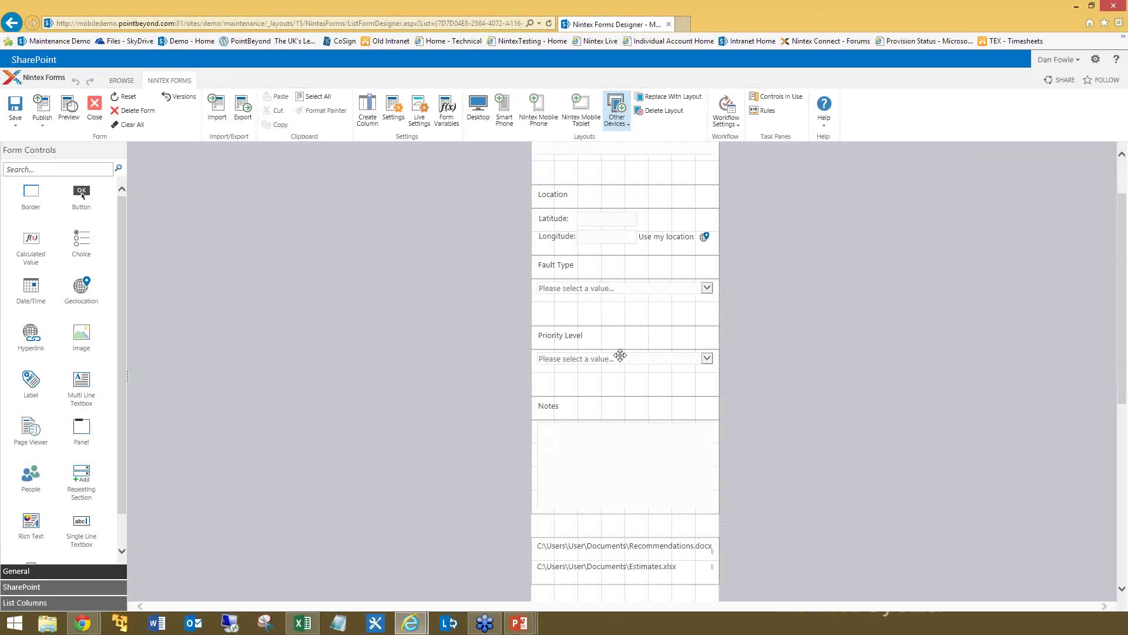
pyautogui.scroll(-7, 625, 356)
pyautogui.scroll(7, 620, 355)
# - Check which other device layouts the form offers, and close the form designer without publishing
pyautogui.click(624, 125)
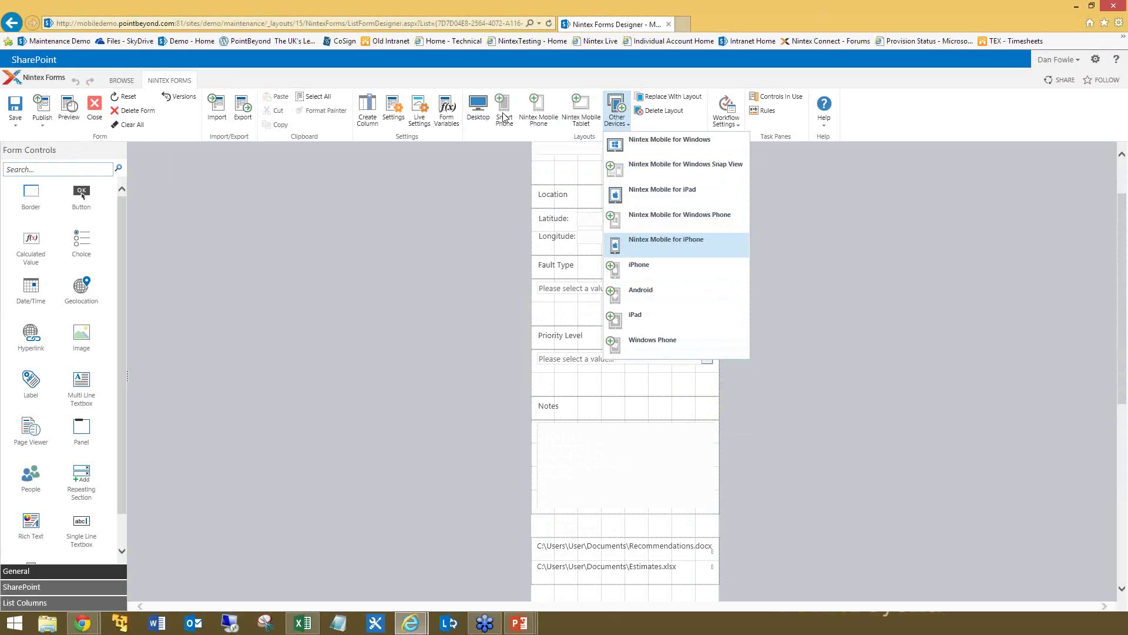
pyautogui.click(98, 113)
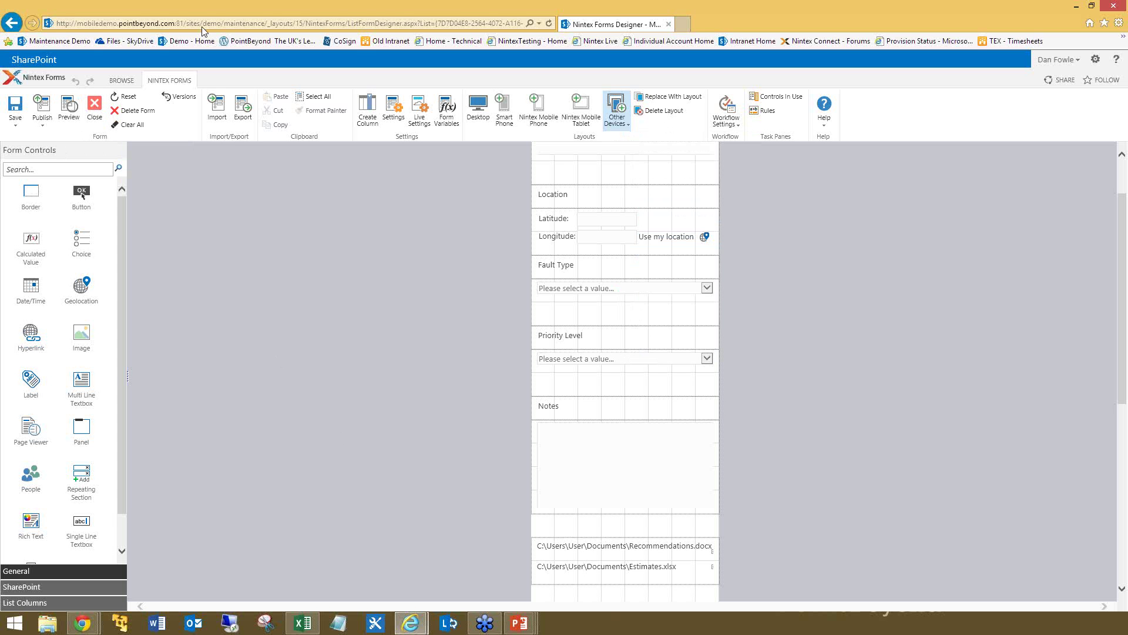
pyautogui.click(95, 108)
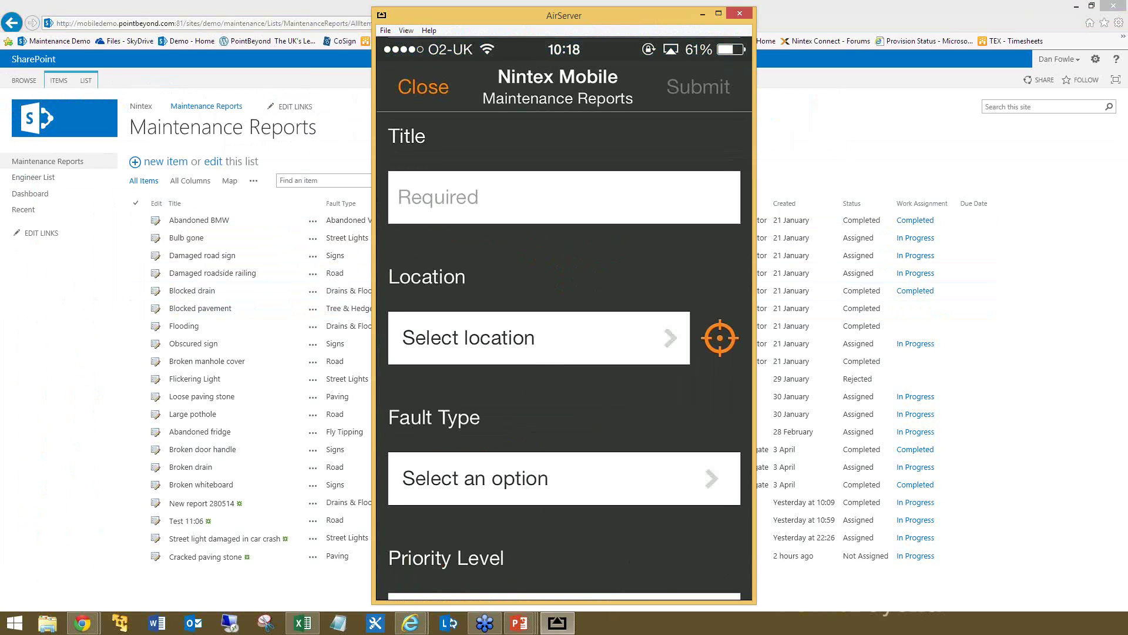
# - In the Nintex Mobile form mirrored through AirServer, enter "Abandoned car" as the new maintenance report's title
pyautogui.click(564, 197)
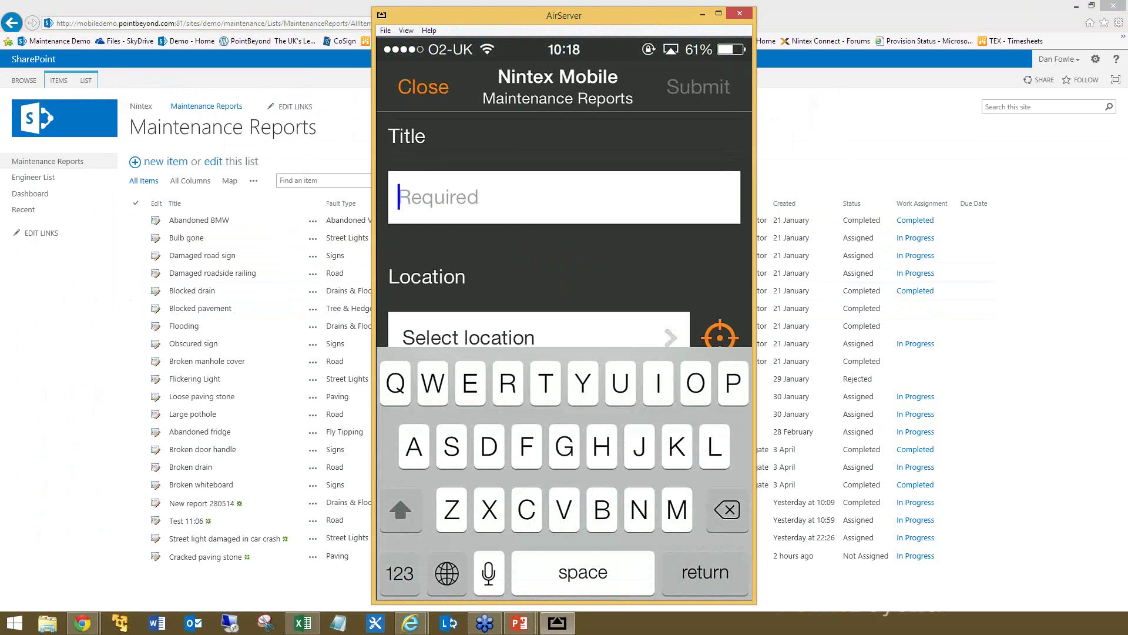
pyautogui.write('Aba')
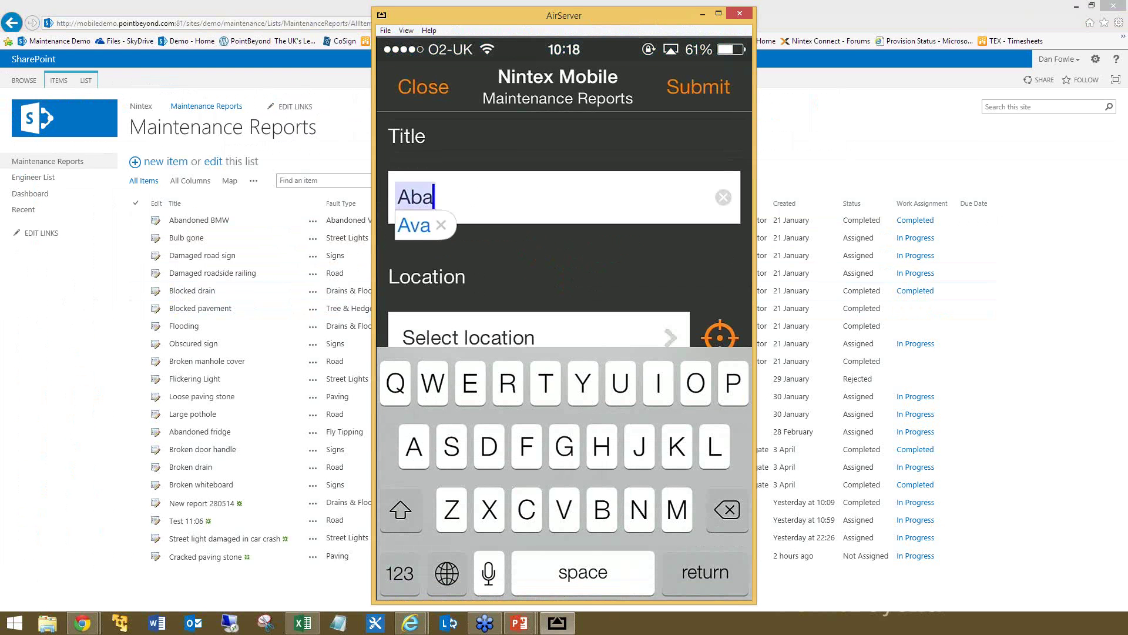
pyautogui.write('nd')
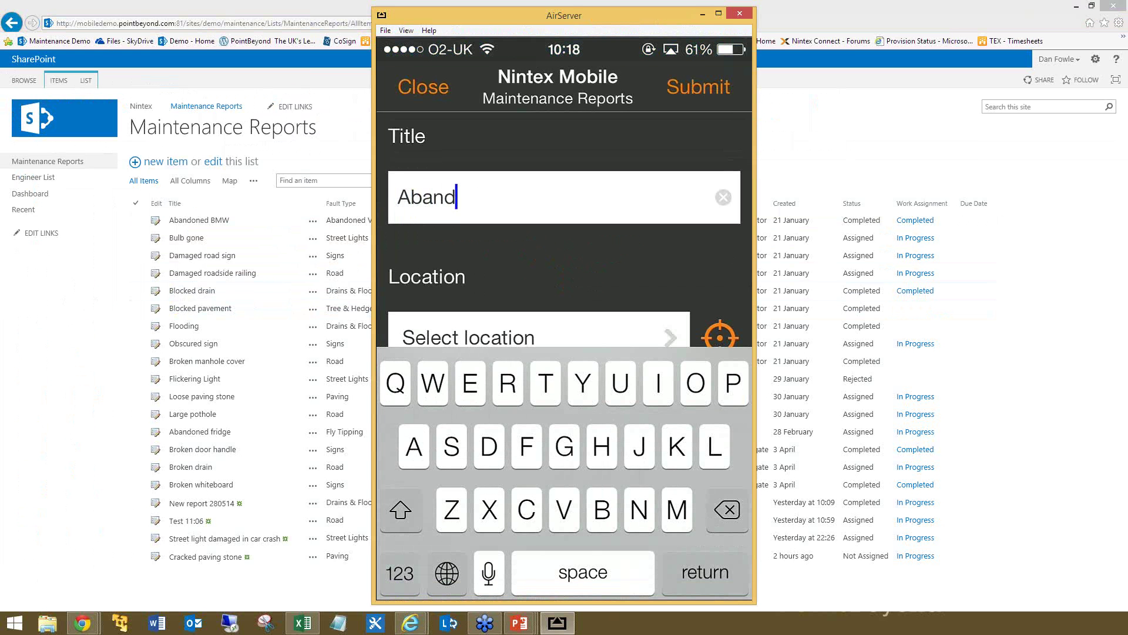
pyautogui.write('oned car')
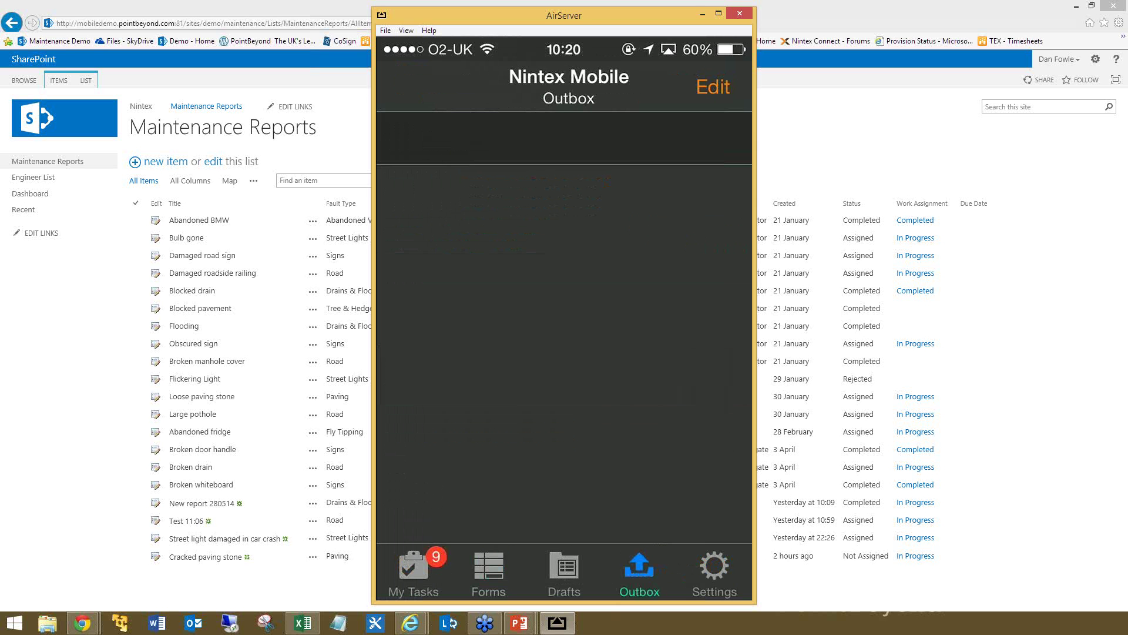
# - Switch back from AirServer to the SharePoint Dashboard and open the Abandoned car report in edit mode to review its fields
pyautogui.click(703, 14)
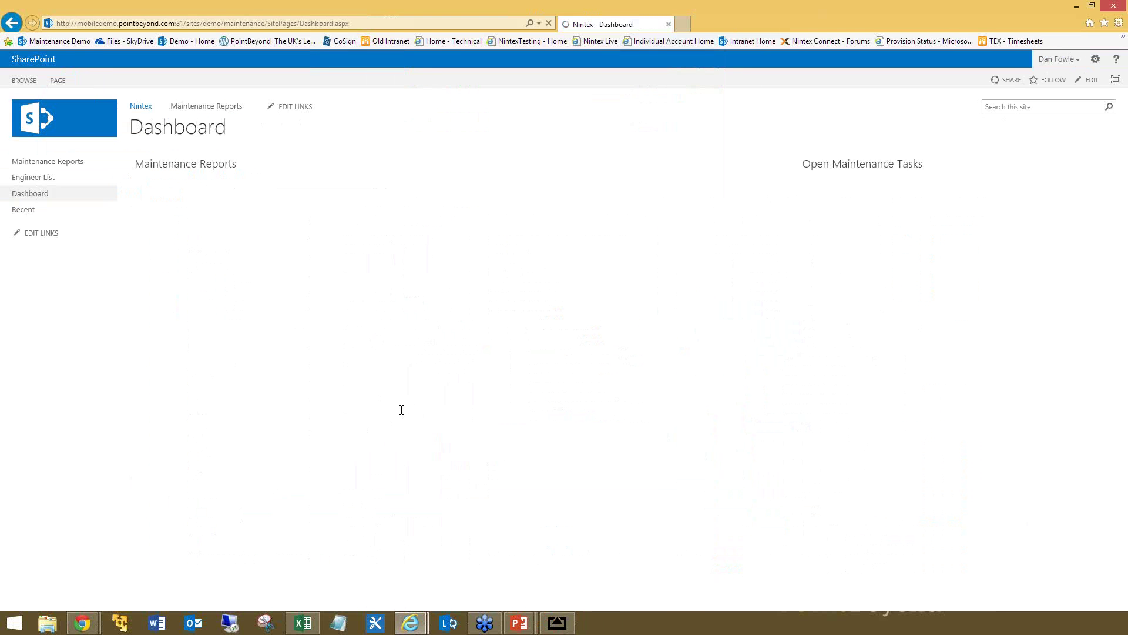
pyautogui.scroll(-5, 316, 448)
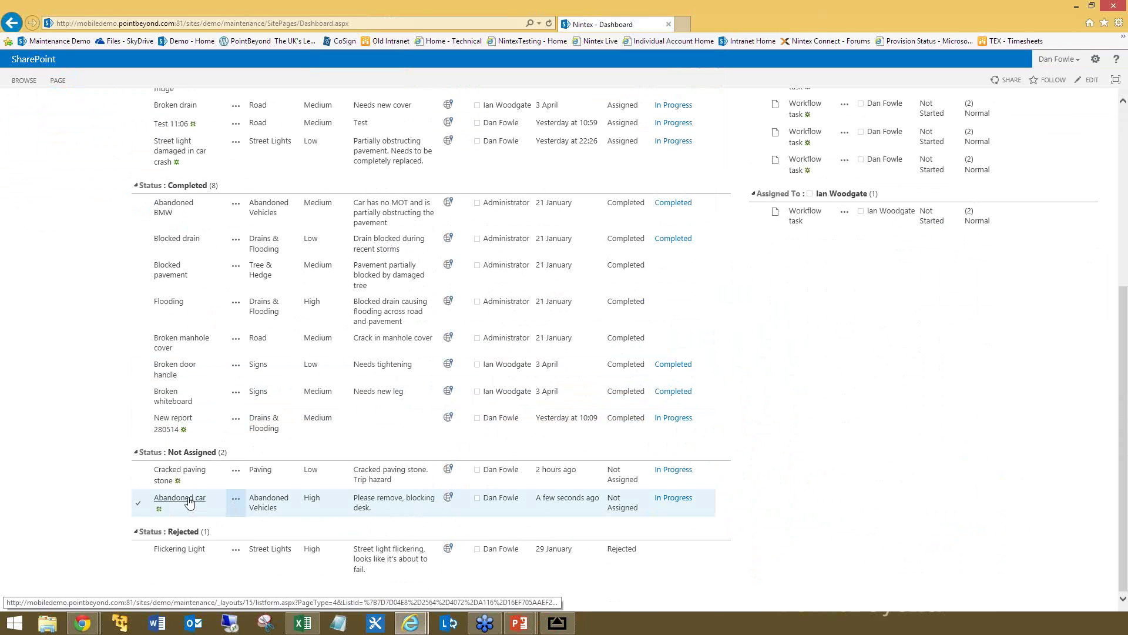
pyautogui.click(236, 499)
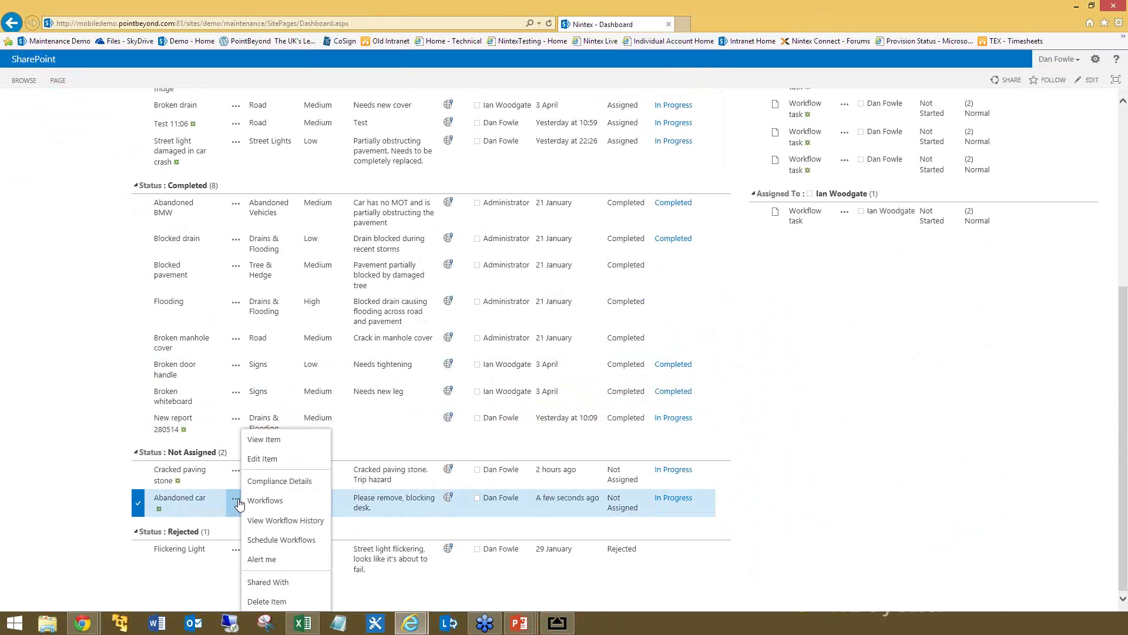
pyautogui.click(262, 459)
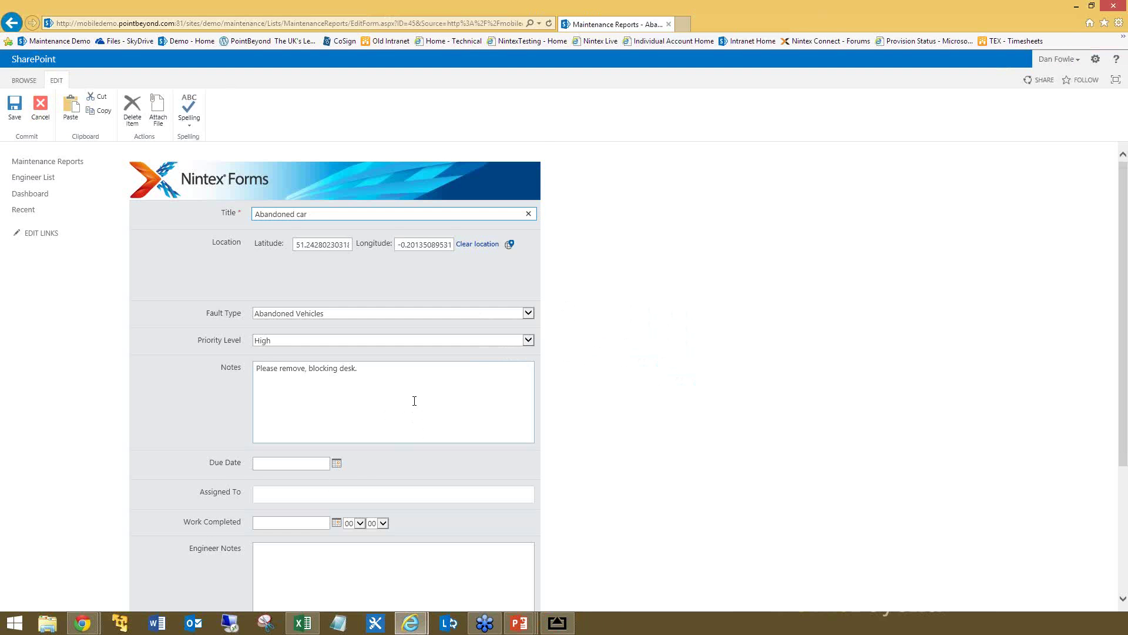
pyautogui.scroll(-3, 414, 400)
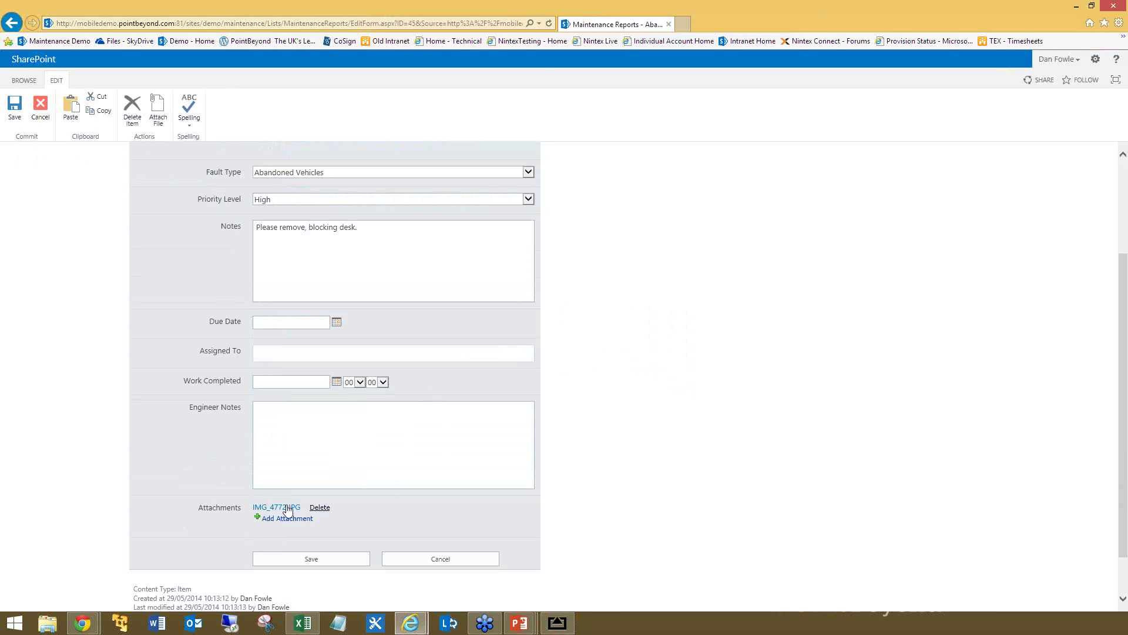
# - View the report's attached photo IMG_4772.JPG in a separate browser tab, close it, and cancel editing the report
pyautogui.rightClick(288, 507)
pyautogui.click(358, 274)
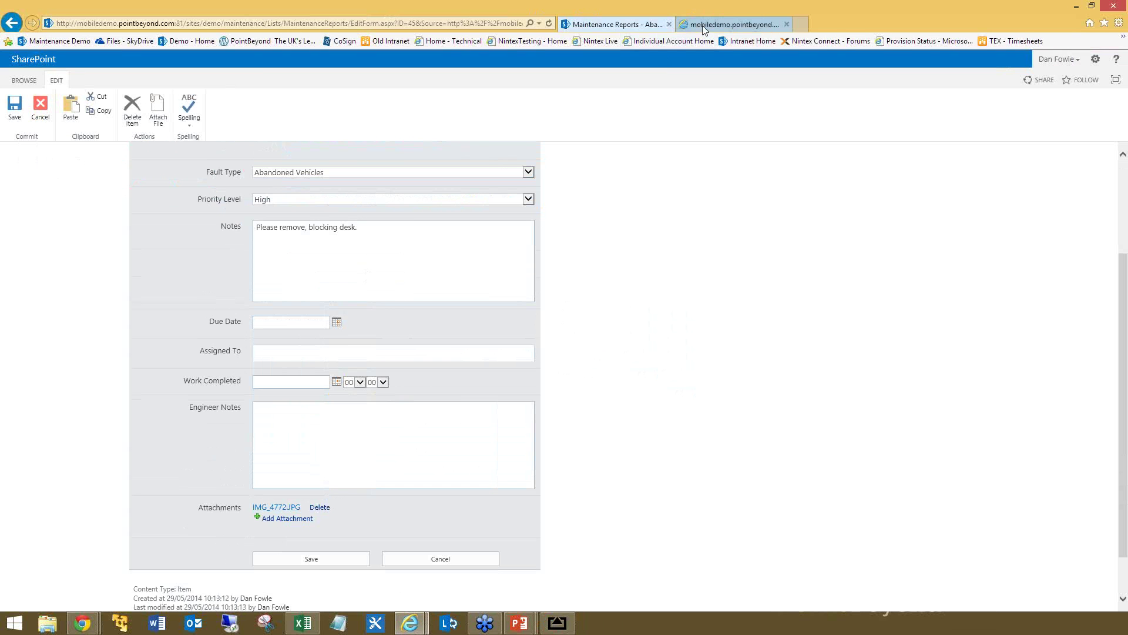
pyautogui.click(703, 26)
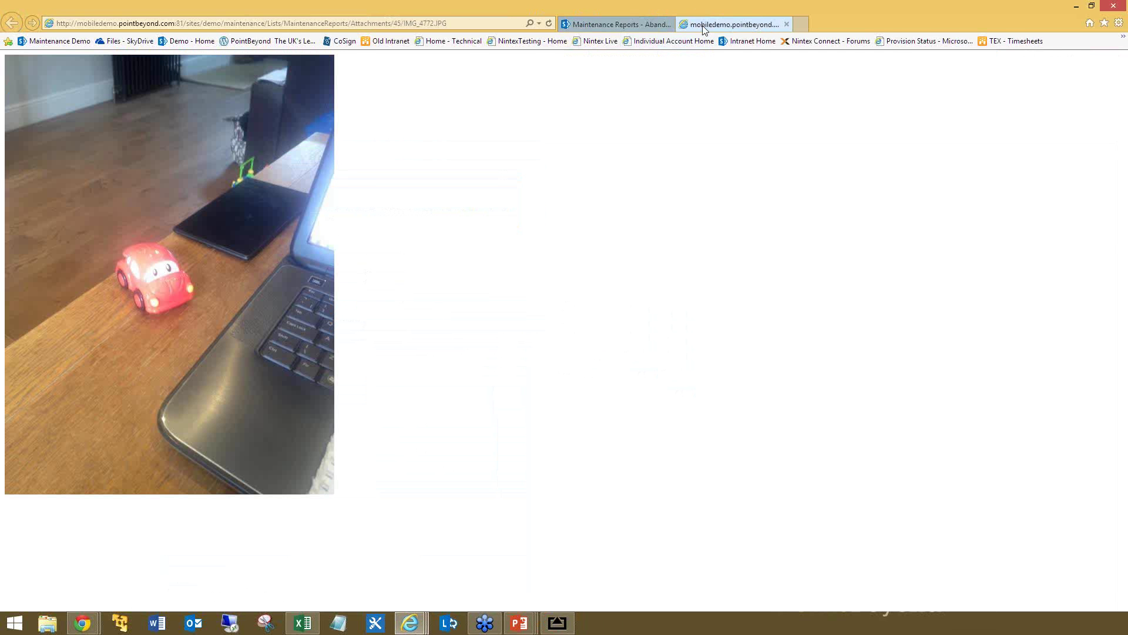
pyautogui.click(788, 26)
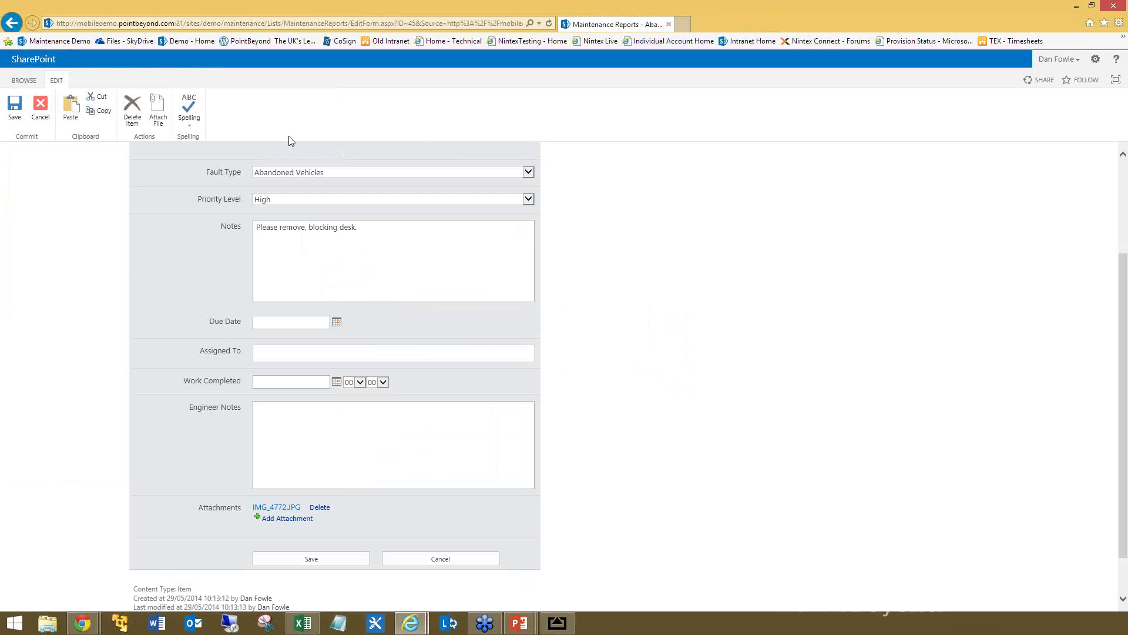
pyautogui.click(41, 112)
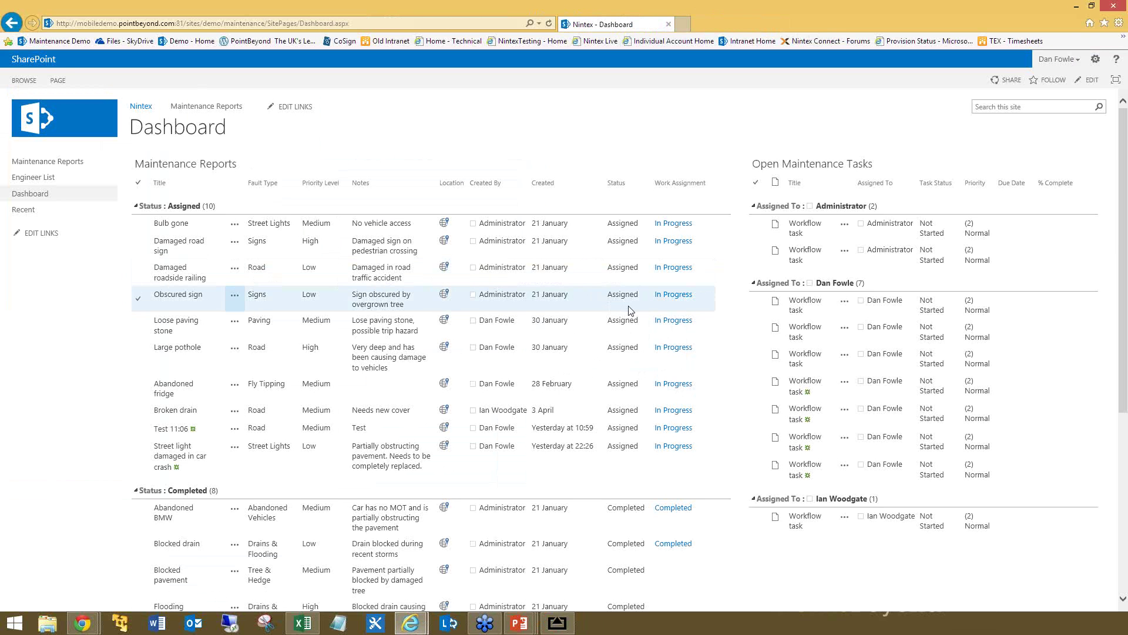
# - Look at the account's Nintex Mobile Apps option for registering with Nintex Live, and leave without choosing it
pyautogui.click(1077, 63)
pyautogui.moveTo(1065, 121)
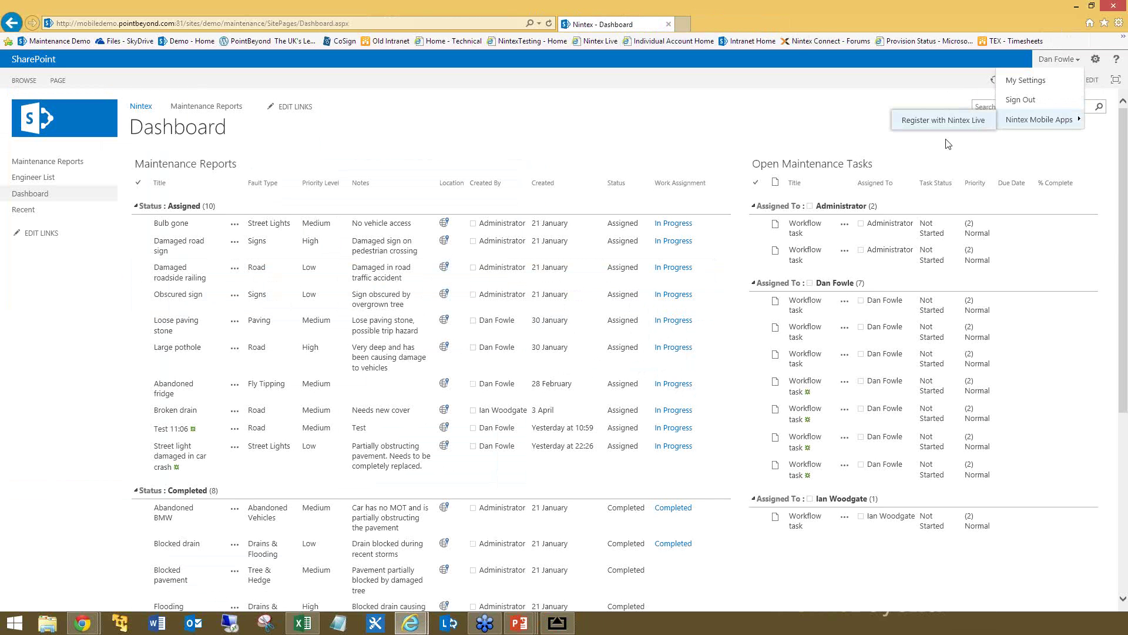
pyautogui.click(845, 146)
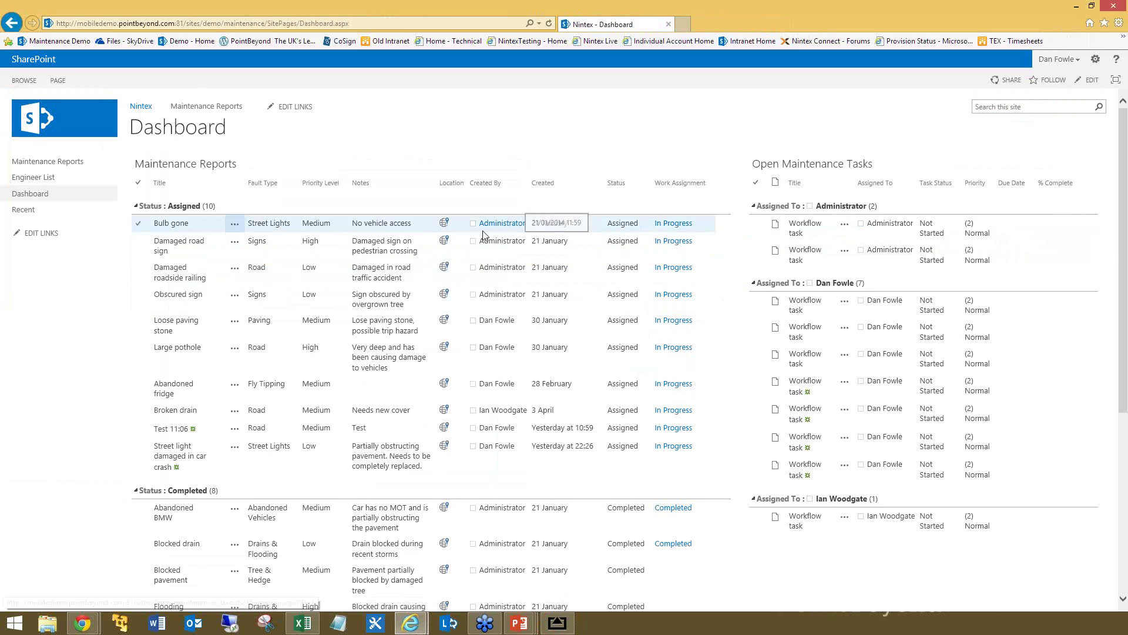
# - Examine the Abandoned car report's location on its map up close in aerial imagery, and close the map
pyautogui.scroll(-5, 482, 241)
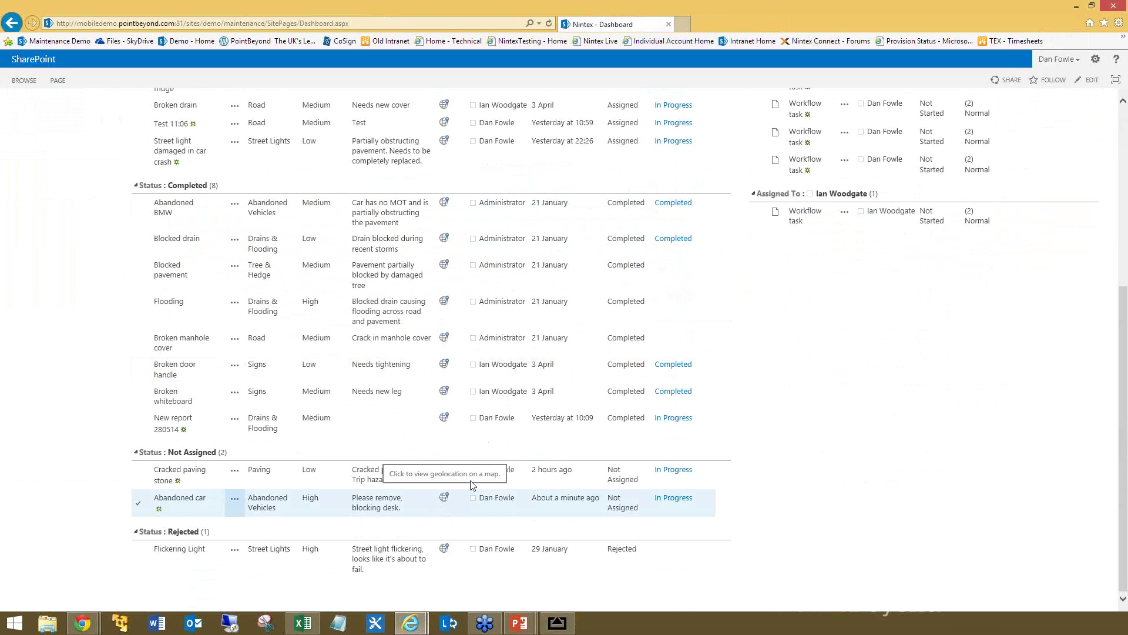
pyautogui.scroll(5, 473, 485)
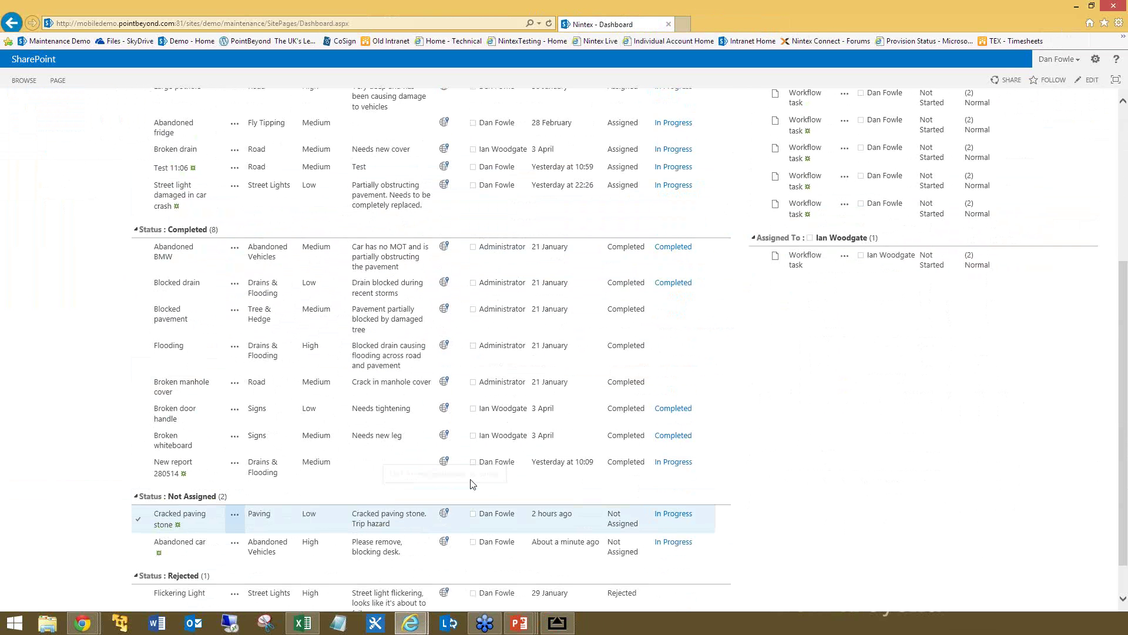
pyautogui.scroll(-5, 482, 389)
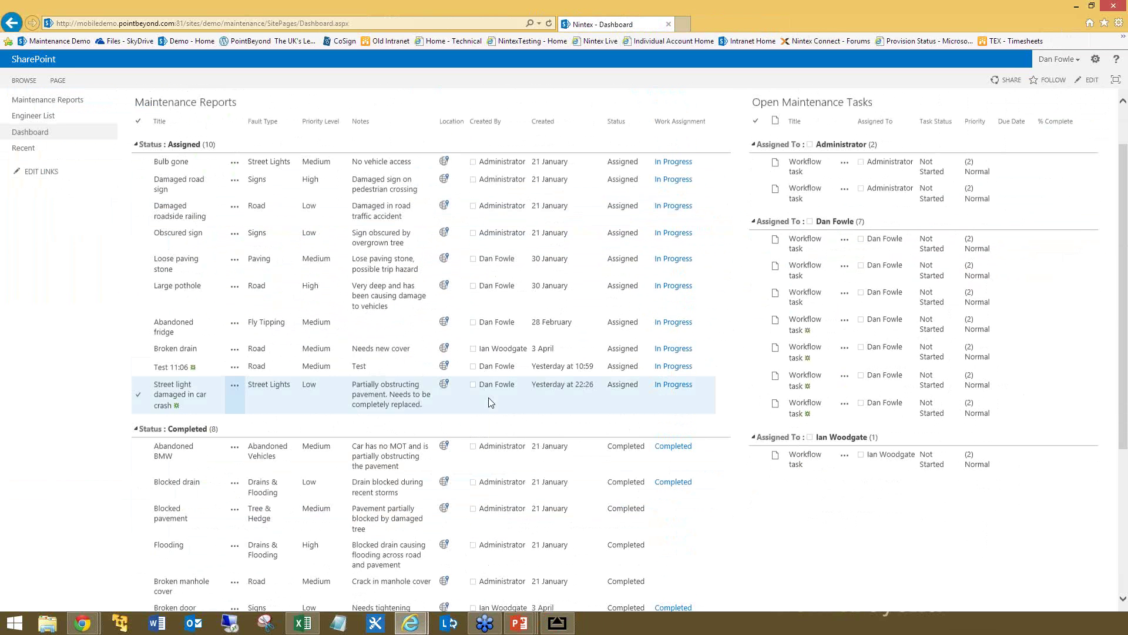
pyautogui.click(444, 499)
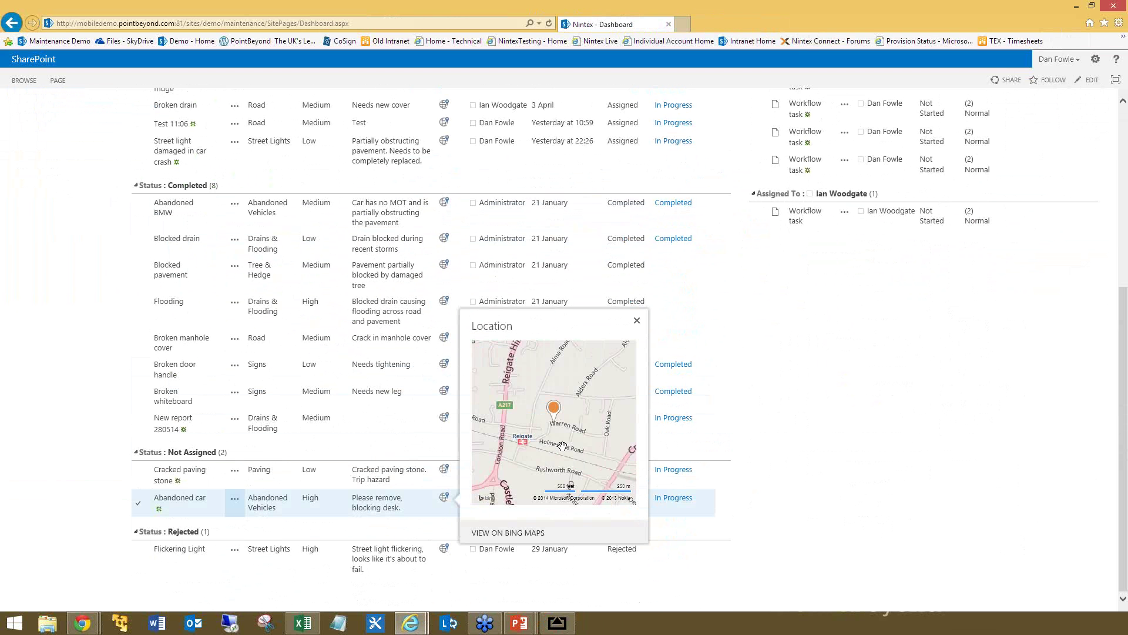
pyautogui.scroll(1, 549, 445)
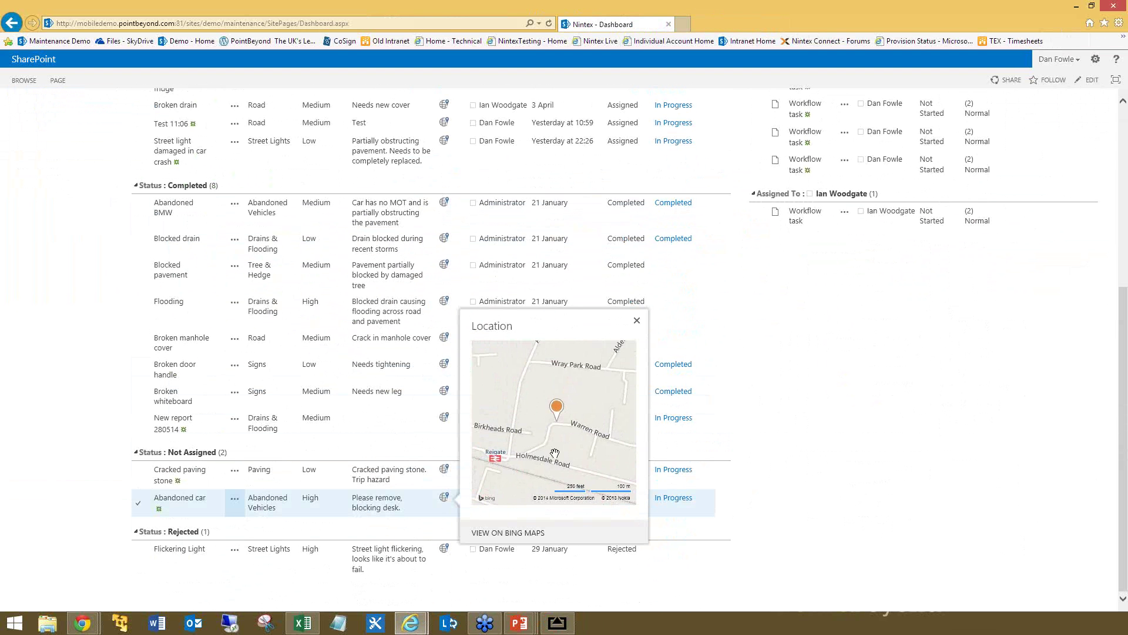
pyautogui.scroll(3, 554, 454)
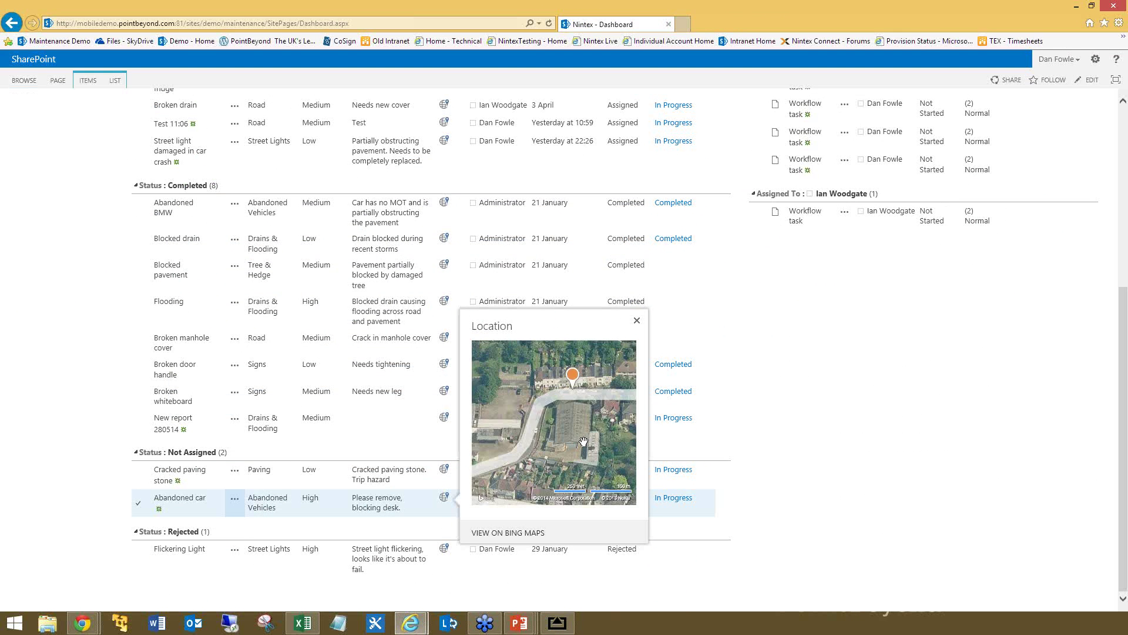
pyautogui.moveTo(594, 364); pyautogui.dragTo(585, 432)
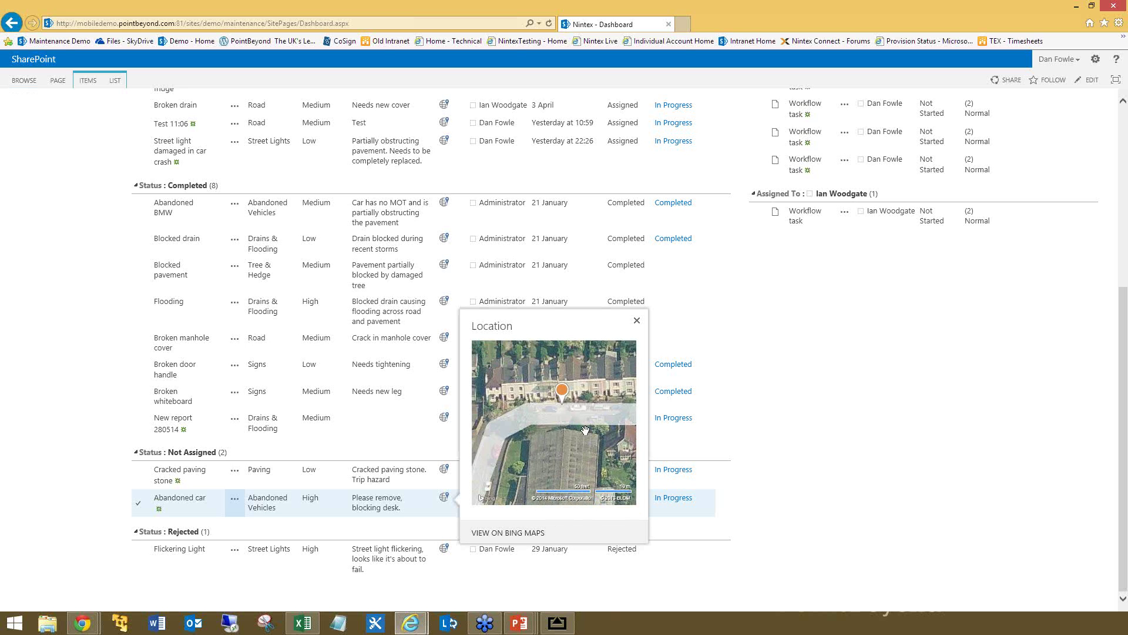
pyautogui.scroll(-1, 585, 431)
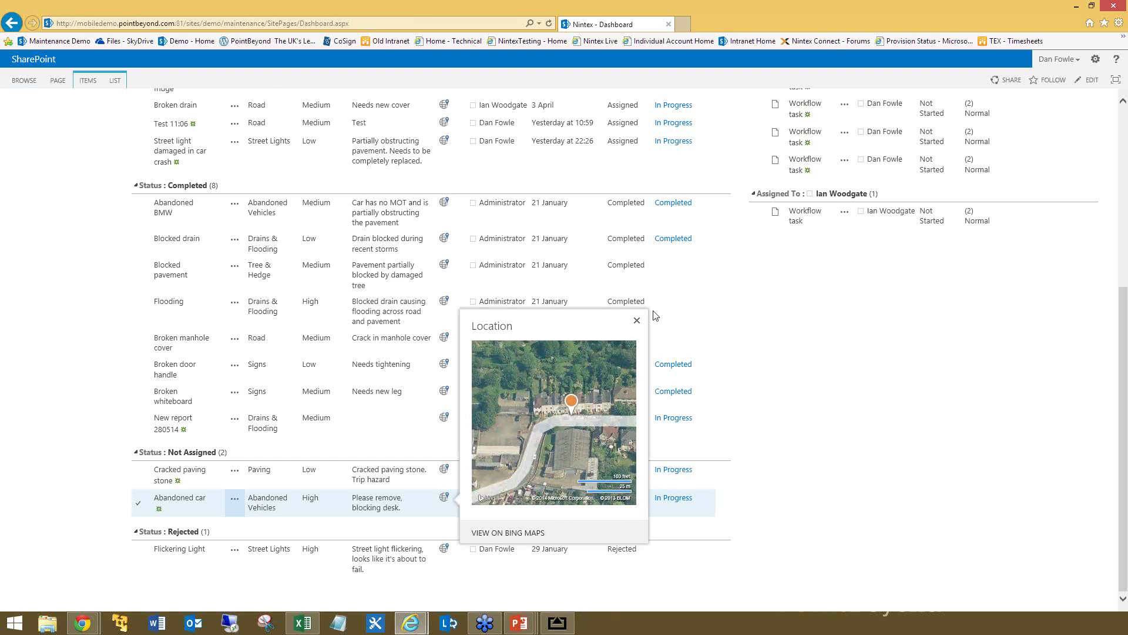
pyautogui.click(637, 321)
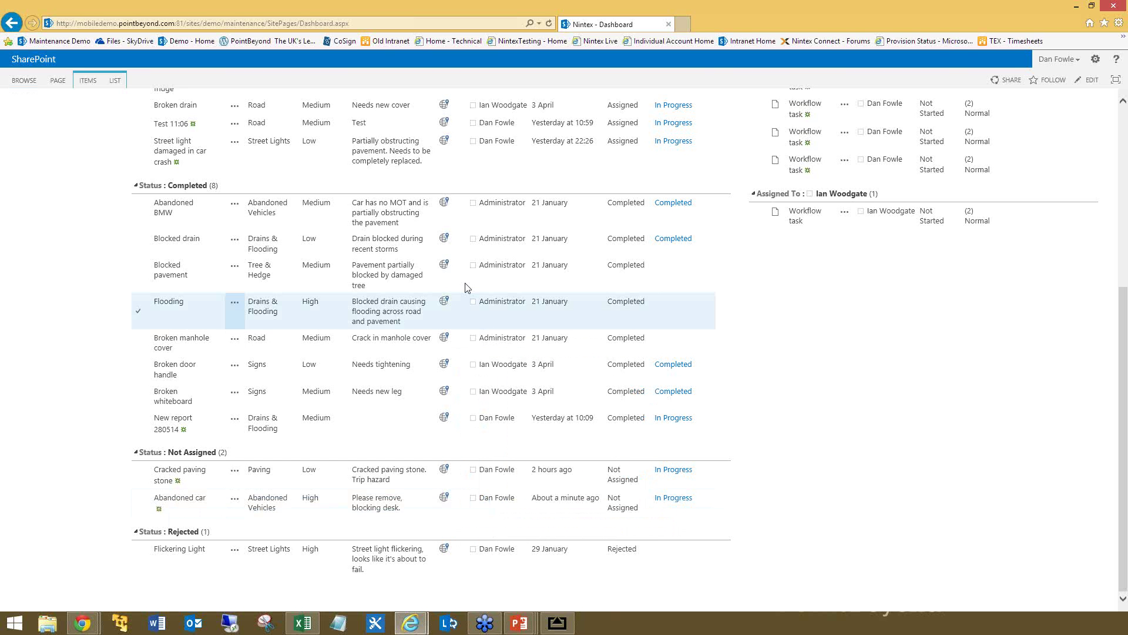
# - Open the Maintenance Reports list and display it in the Map view
pyautogui.scroll(5, 468, 287)
pyautogui.click(71, 159)
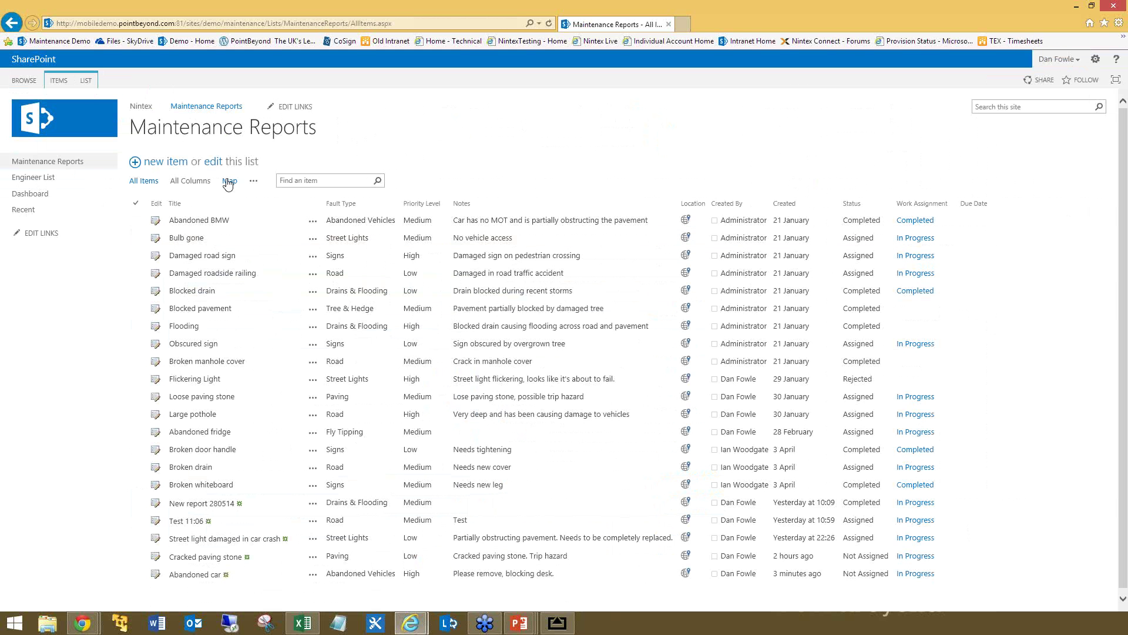
pyautogui.click(229, 182)
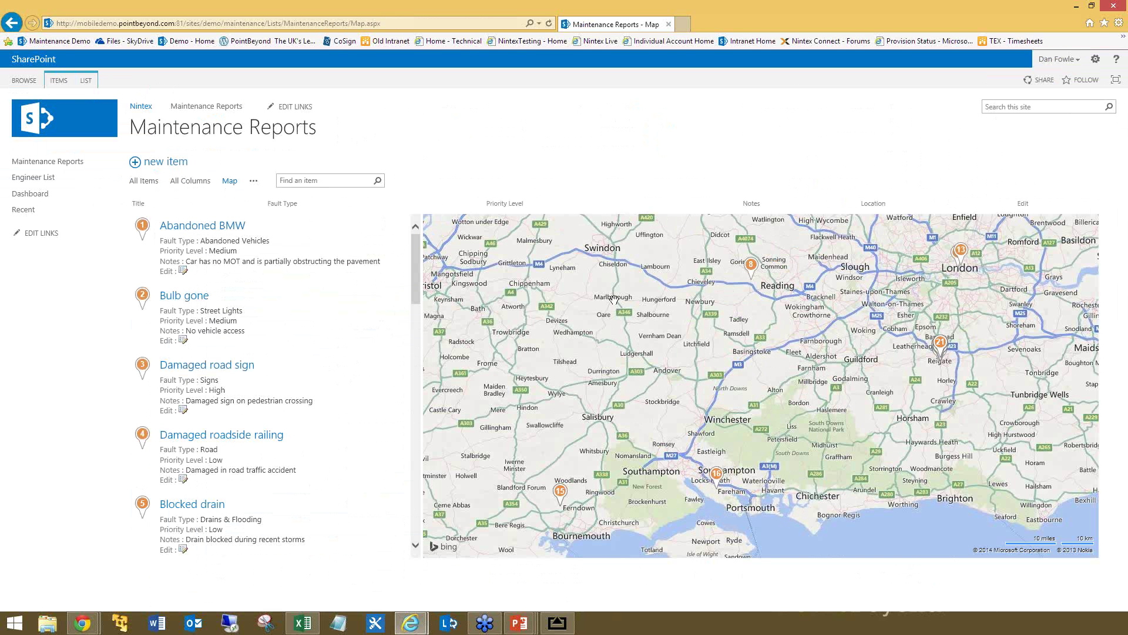
# - Examine the Abandoned car pin's details on the map, and bring the reports clustered around Reigate into close view
pyautogui.scroll(-1, 613, 299)
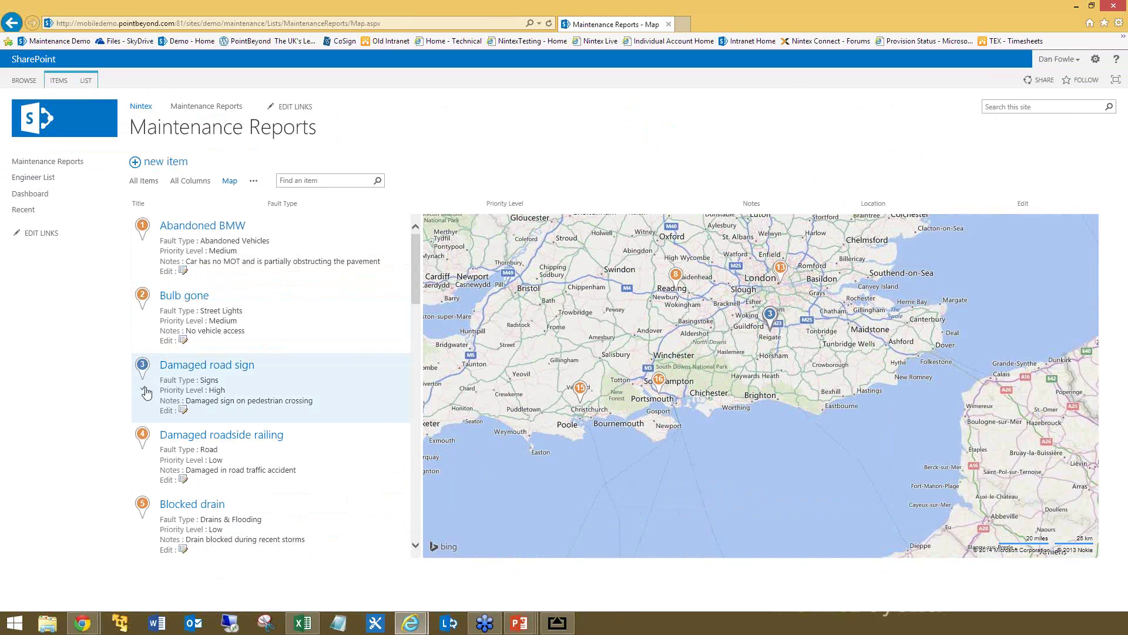
pyautogui.click(770, 318)
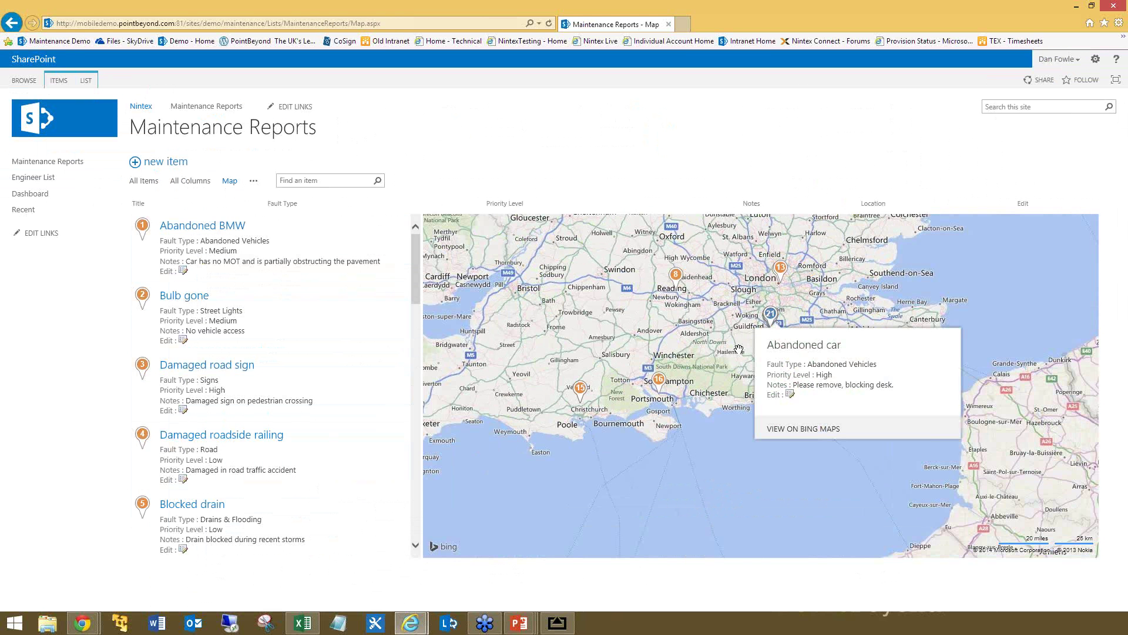
pyautogui.moveTo(739, 349)
pyautogui.mouseDown()
pyautogui.moveTo(776, 342)
pyautogui.moveTo(735, 359)
pyautogui.mouseUp()
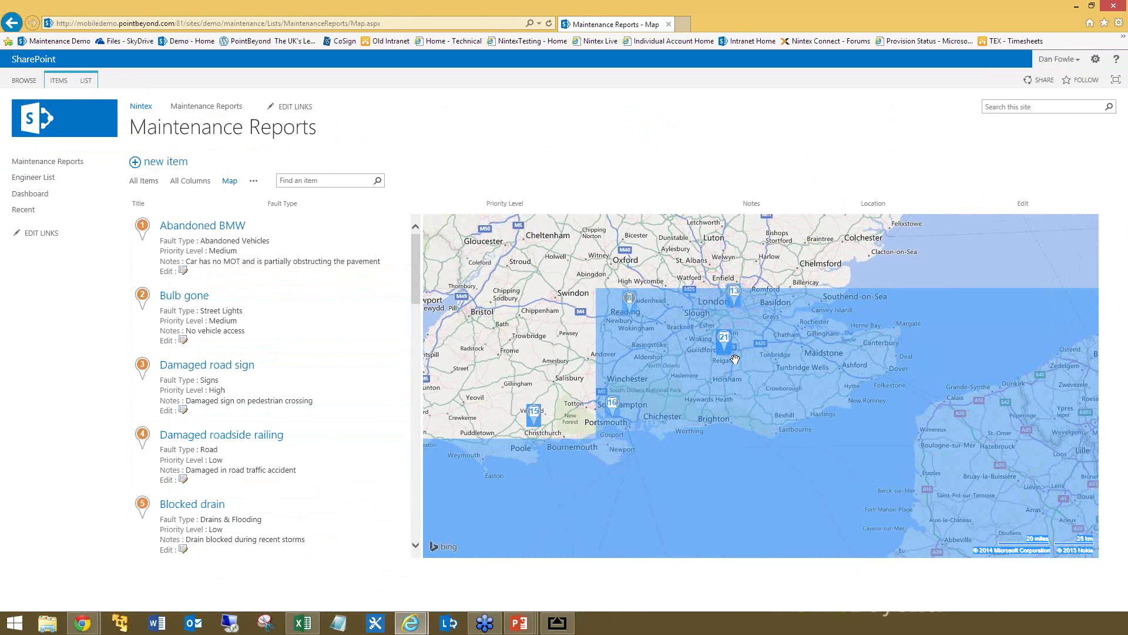
pyautogui.scroll(1, 734, 359)
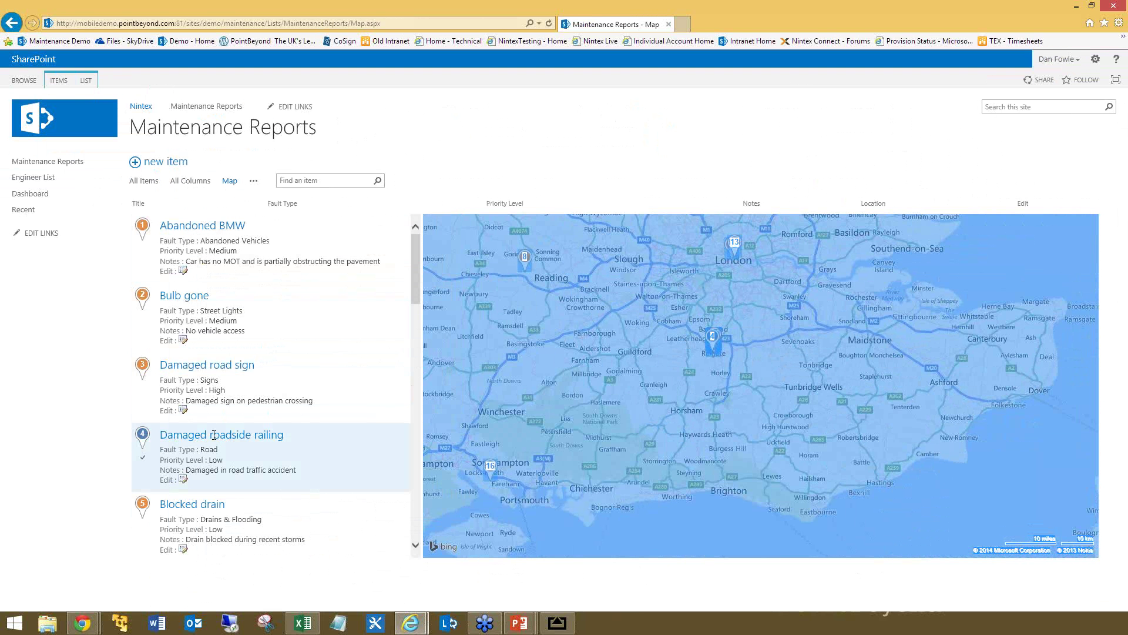
pyautogui.click(214, 434)
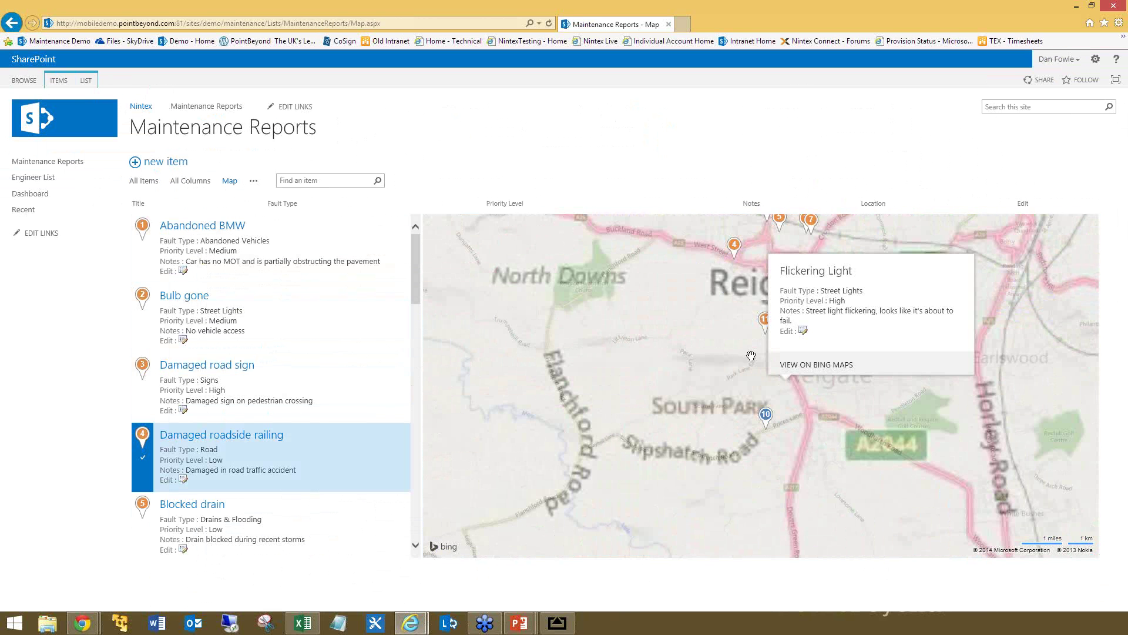
pyautogui.moveTo(701, 447); pyautogui.dragTo(688, 465)
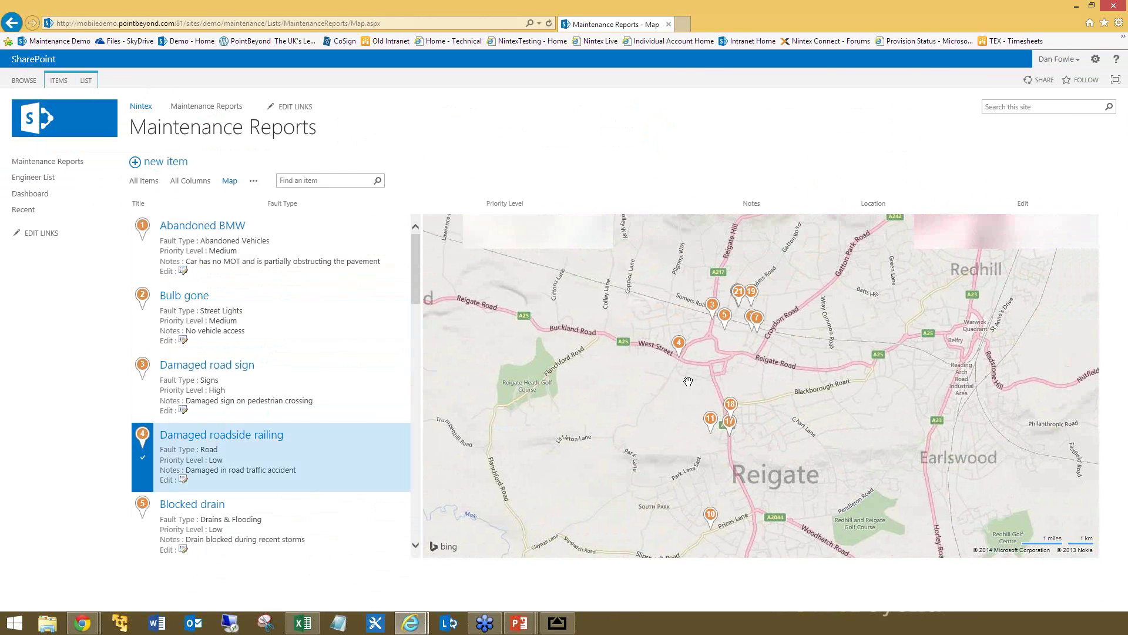
pyautogui.scroll(1, 710, 311)
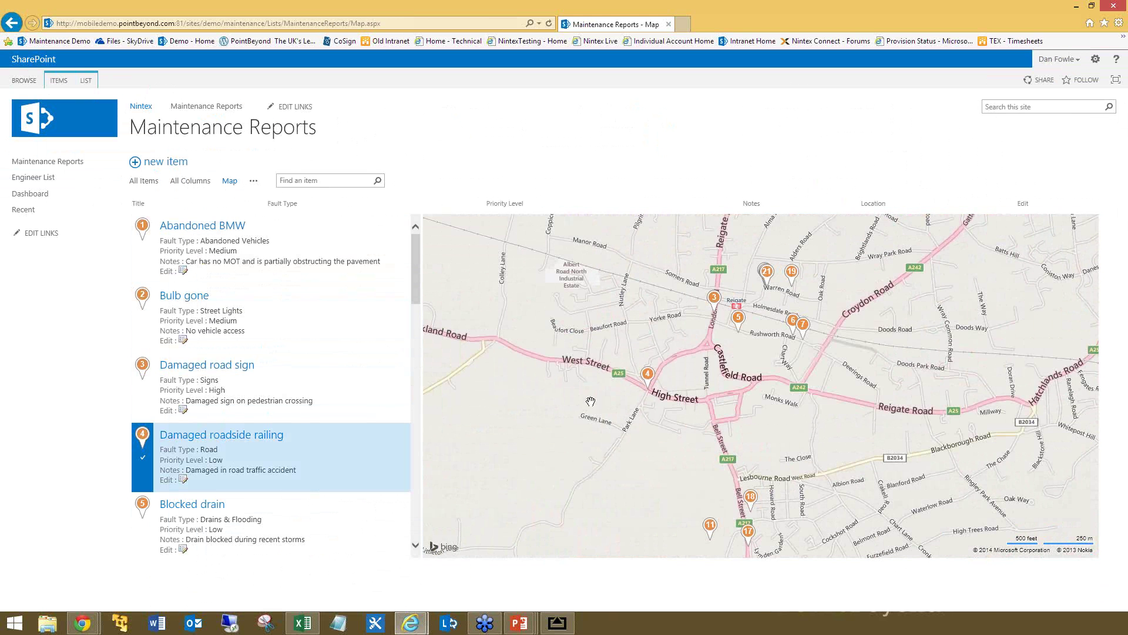
# - Look at the details of the Damaged roadside railing and Damaged road sign reports from their map pins
pyautogui.click(647, 371)
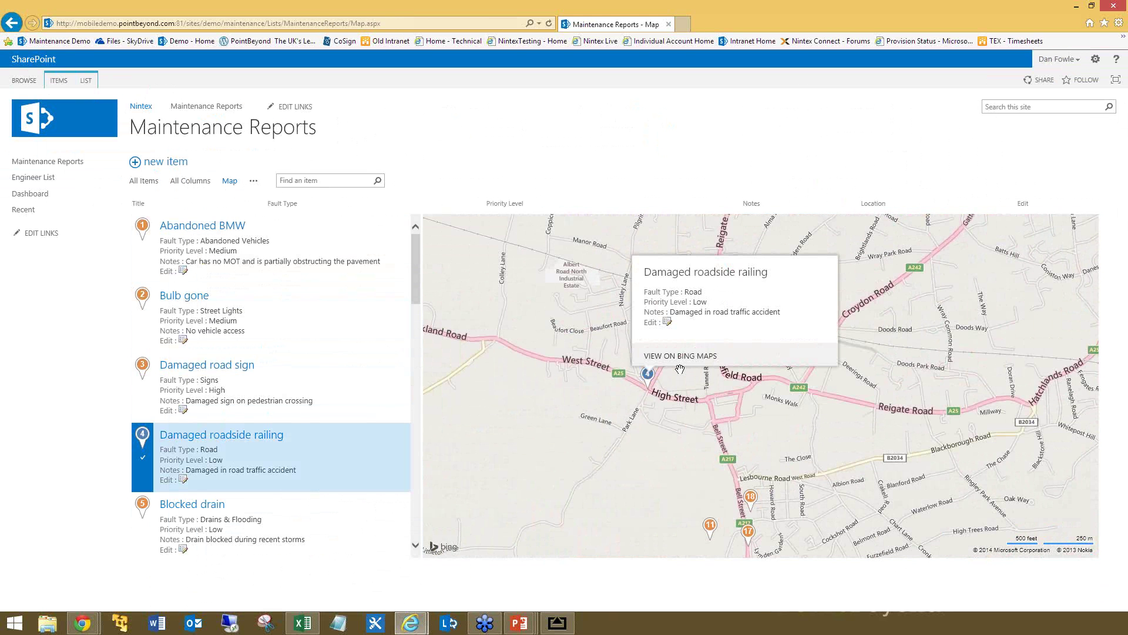
pyautogui.click(714, 298)
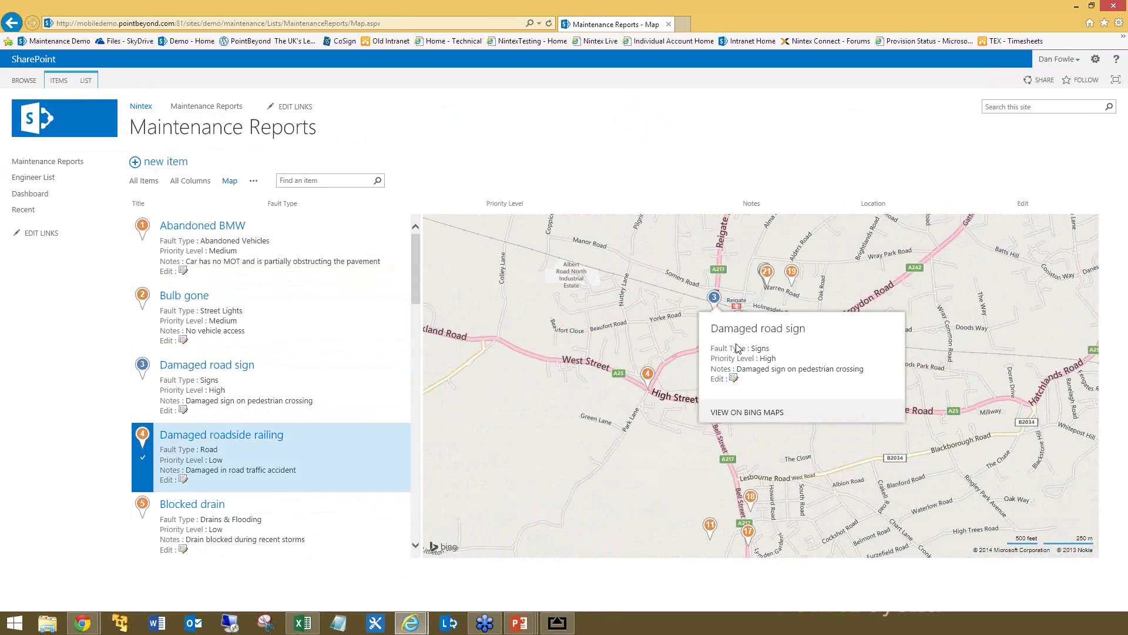
pyautogui.click(715, 299)
pyautogui.click(715, 300)
pyautogui.click(716, 300)
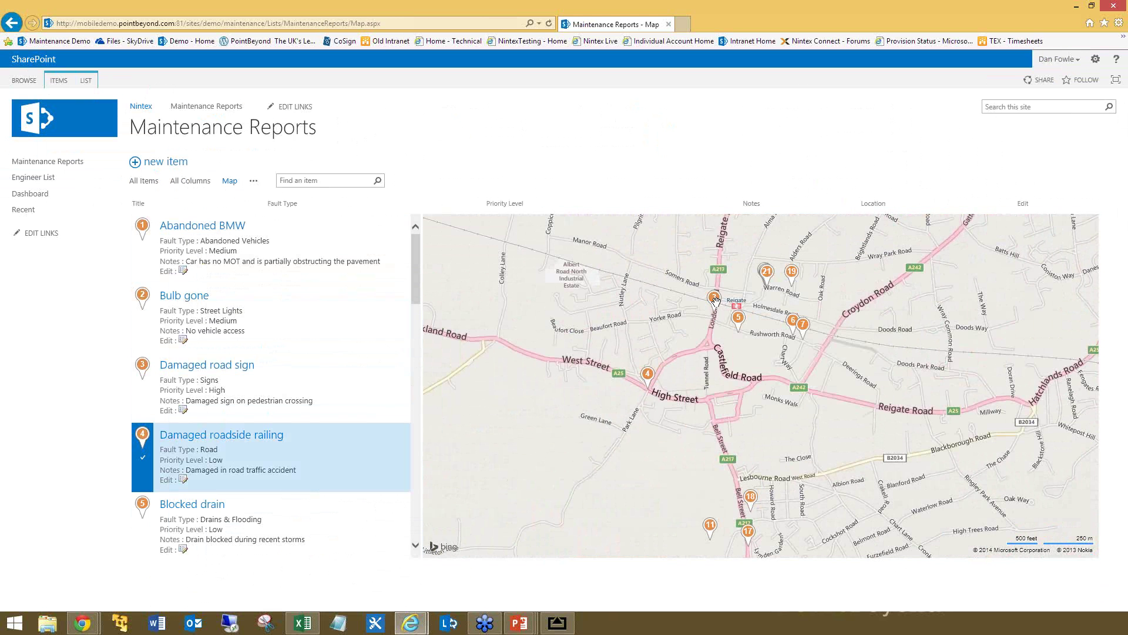
pyautogui.click(715, 300)
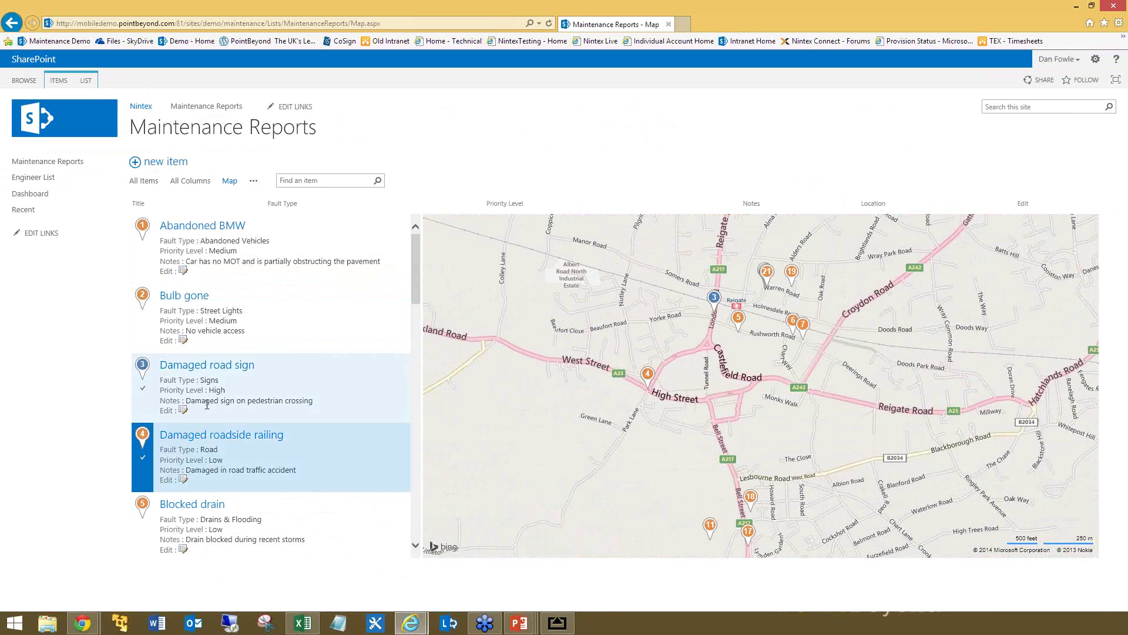
# - Open the Damaged road sign report for editing, view its photo IMG_0020.JPG in a separate browser tab, and cancel editing
pyautogui.click(183, 410)
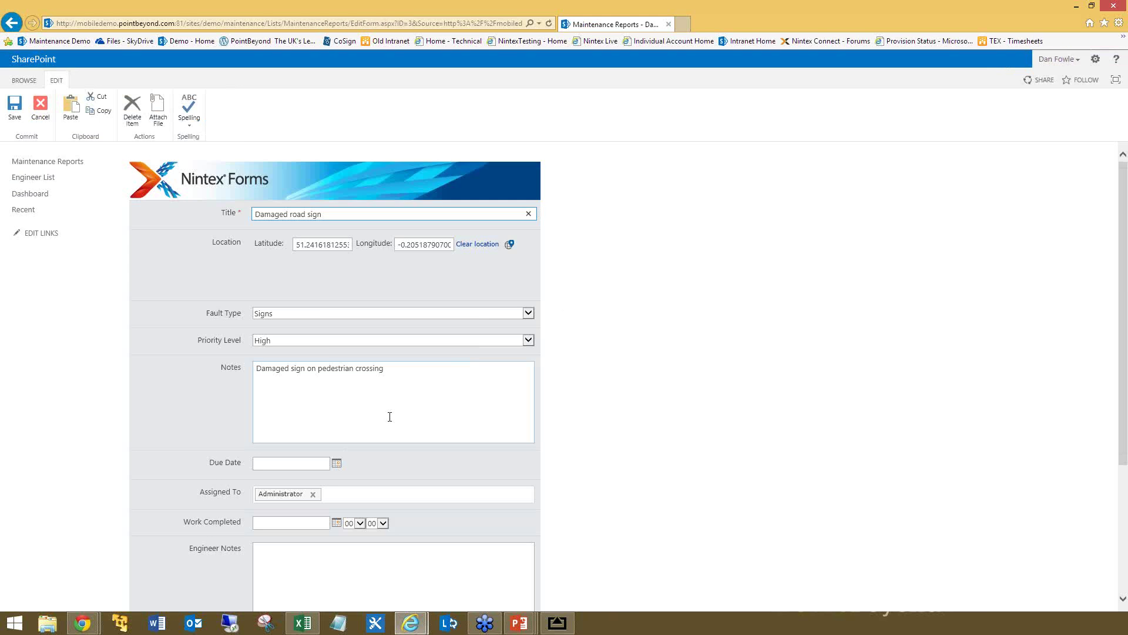
pyautogui.scroll(-3, 390, 415)
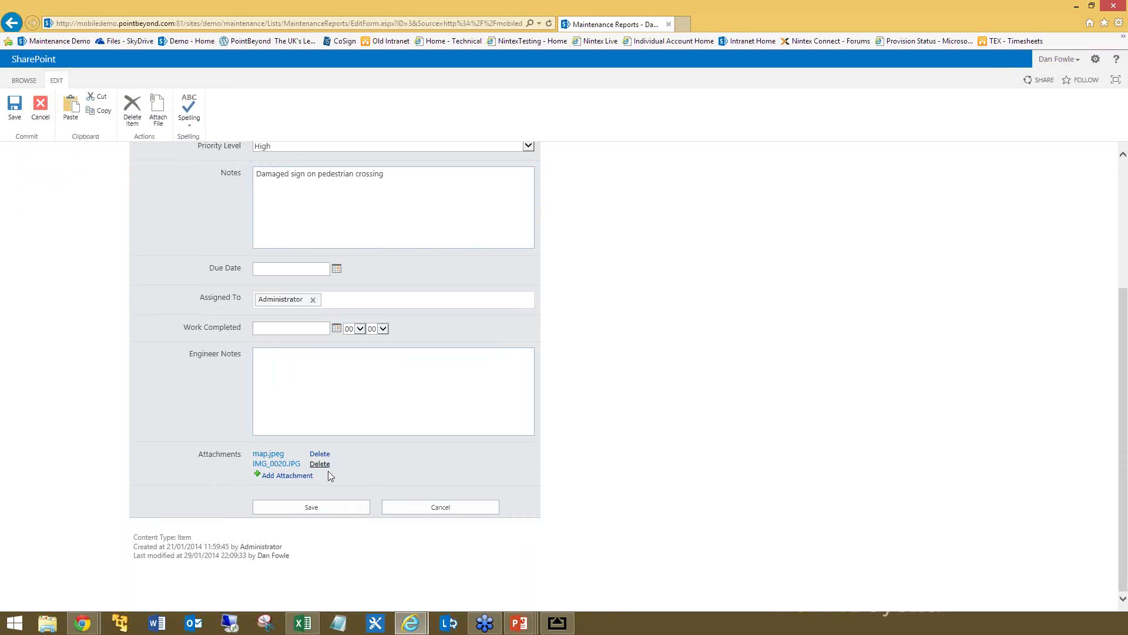
pyautogui.rightClick(293, 466)
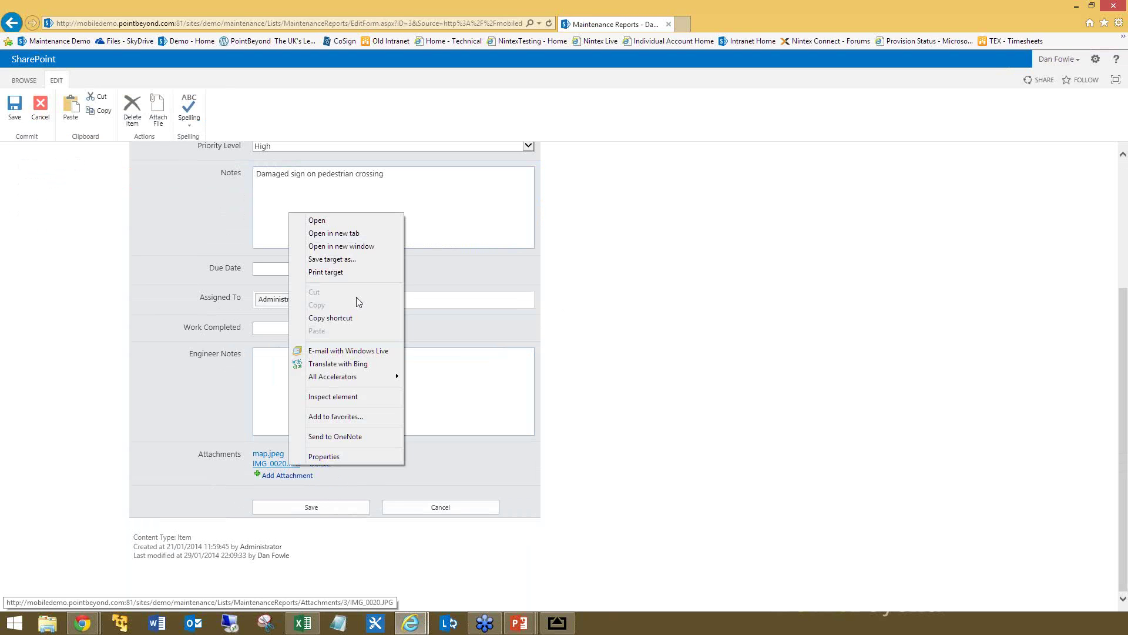
pyautogui.click(335, 233)
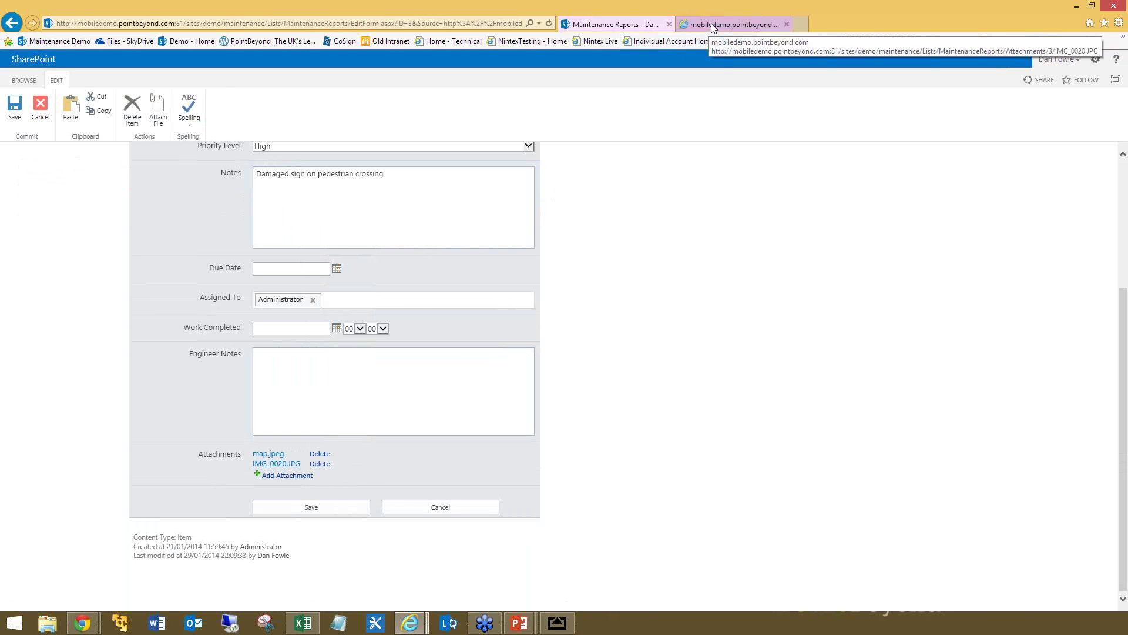
pyautogui.click(712, 25)
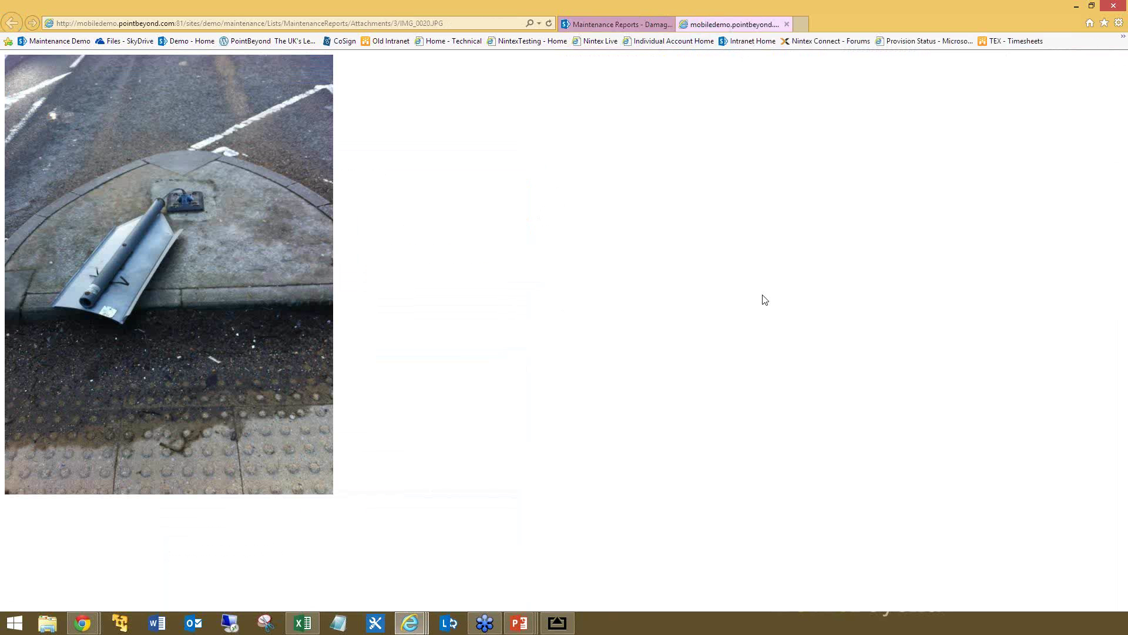
pyautogui.click(786, 24)
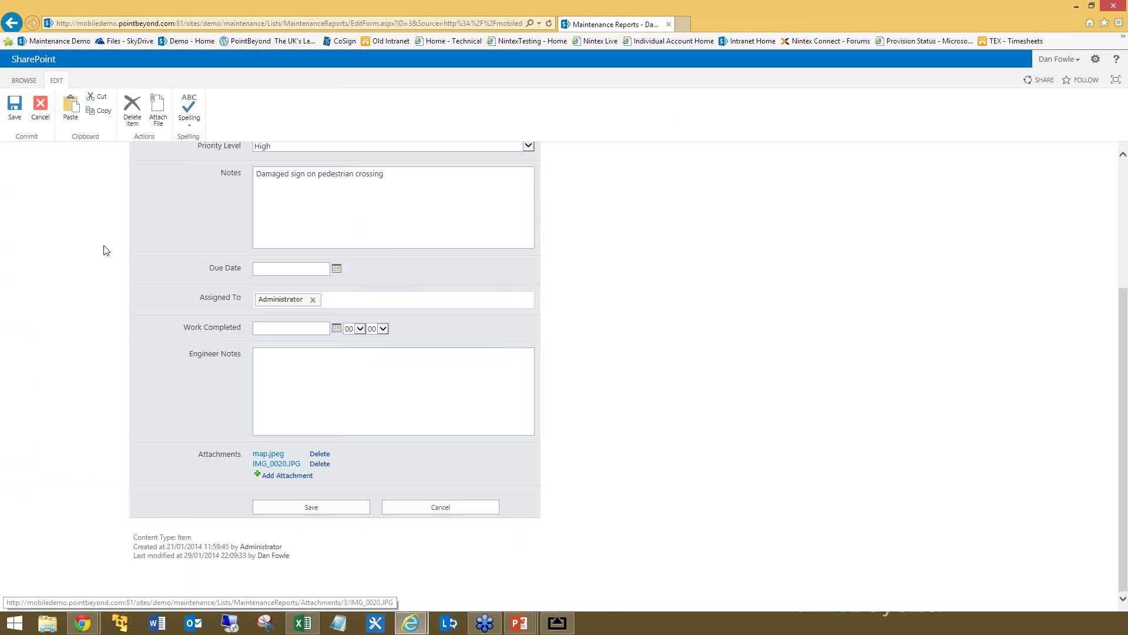
pyautogui.scroll(3, 103, 246)
pyautogui.click(40, 107)
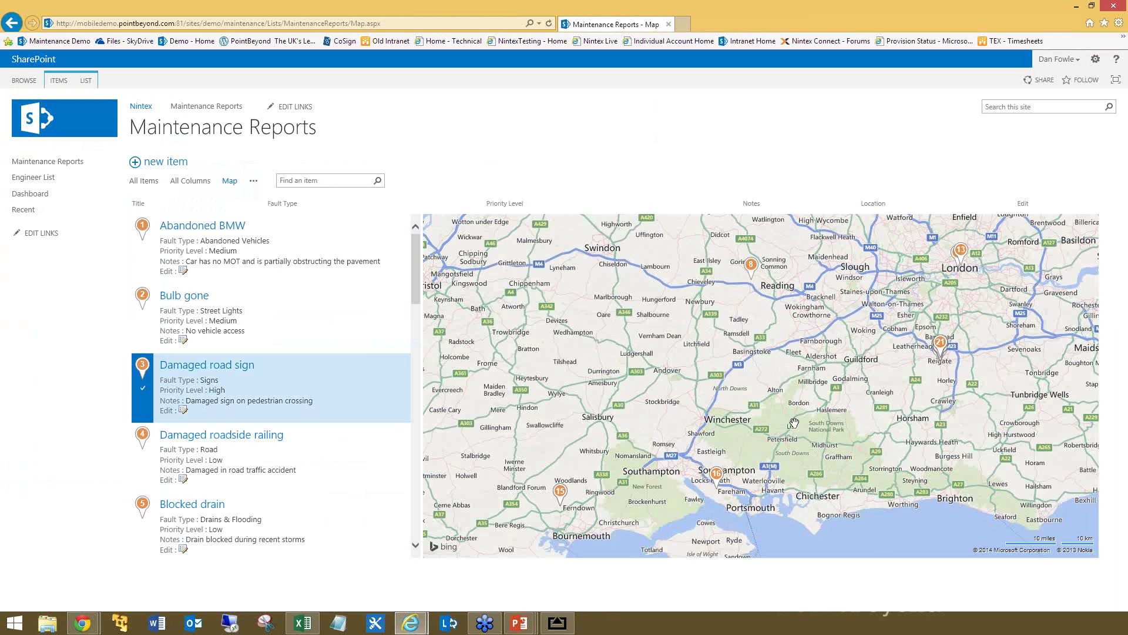
# - Examine the Damaged road sign report's location on London Road up close in the map's aerial imagery
pyautogui.scroll(-3, 909, 403)
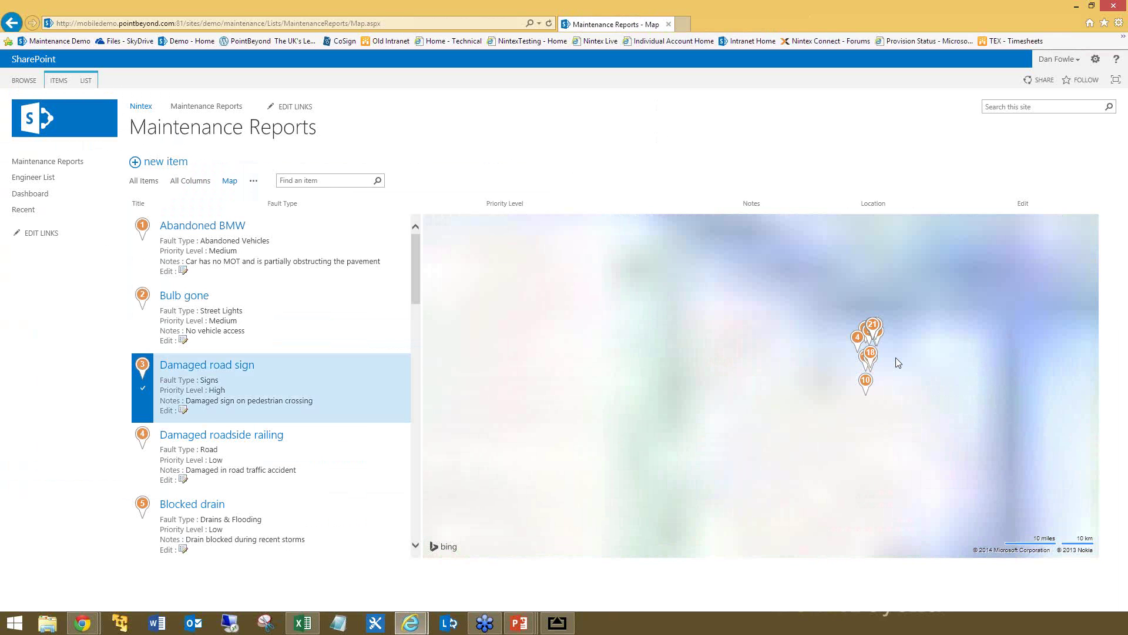
pyautogui.scroll(2, 842, 347)
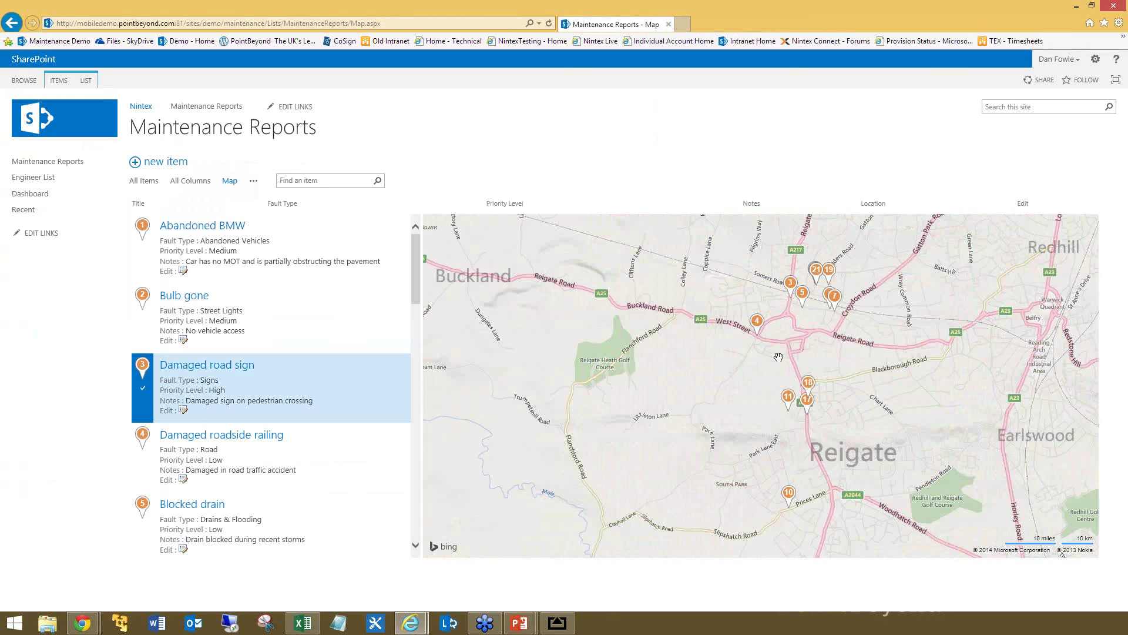
pyautogui.scroll(4, 841, 348)
pyautogui.scroll(2, 828, 405)
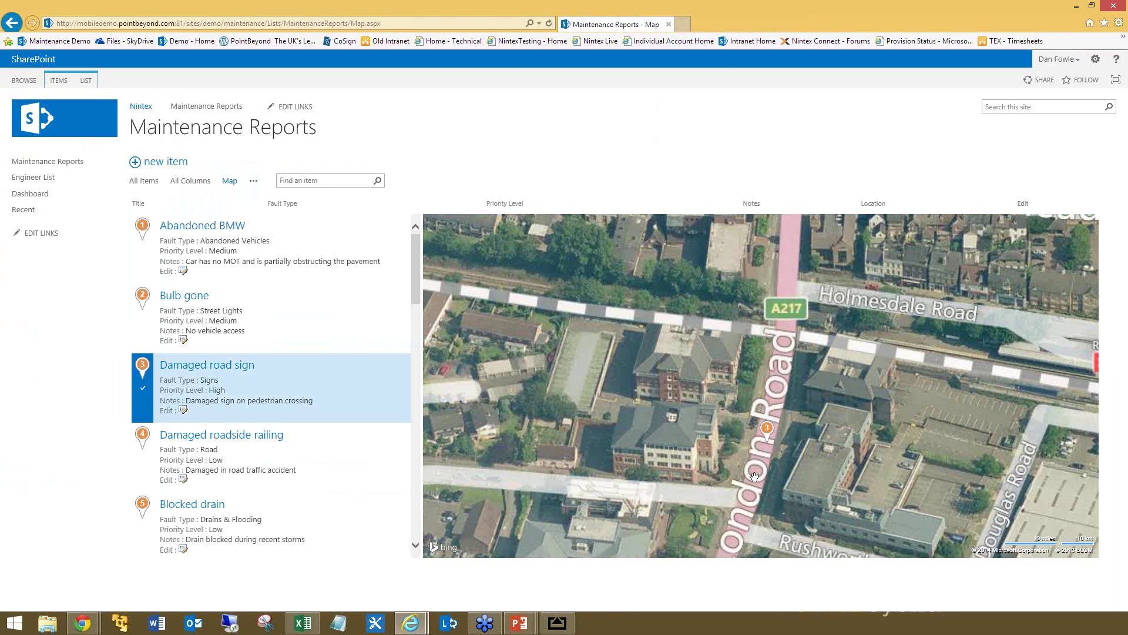
pyautogui.scroll(1, 755, 476)
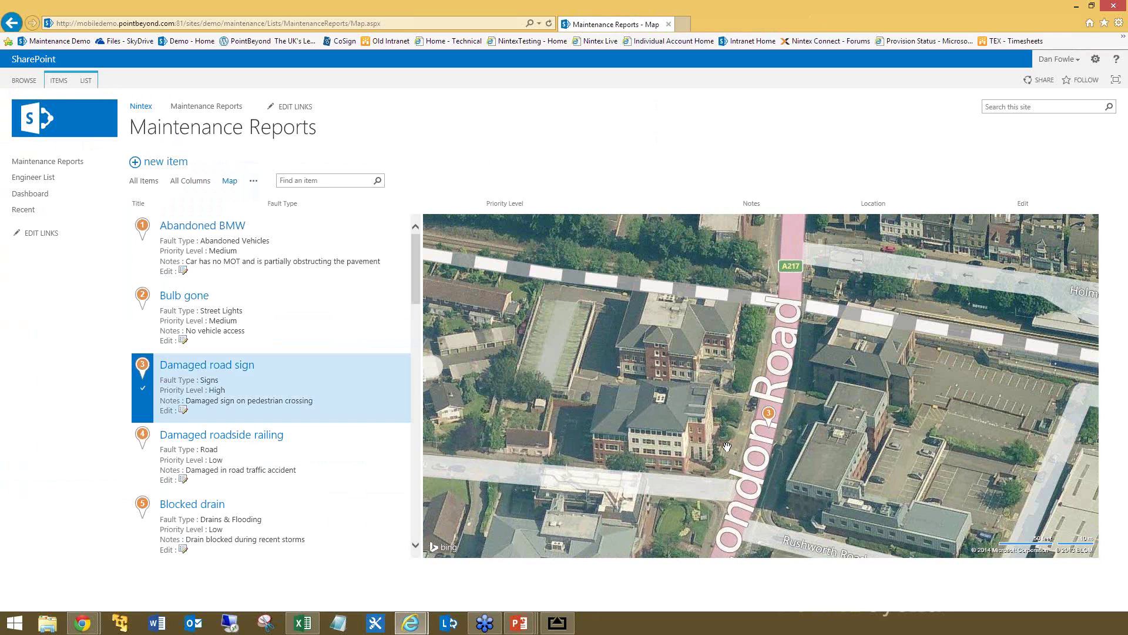
# - Open the Abandoned car report for editing from the Not Assigned group on the Dashboard
pyautogui.click(39, 194)
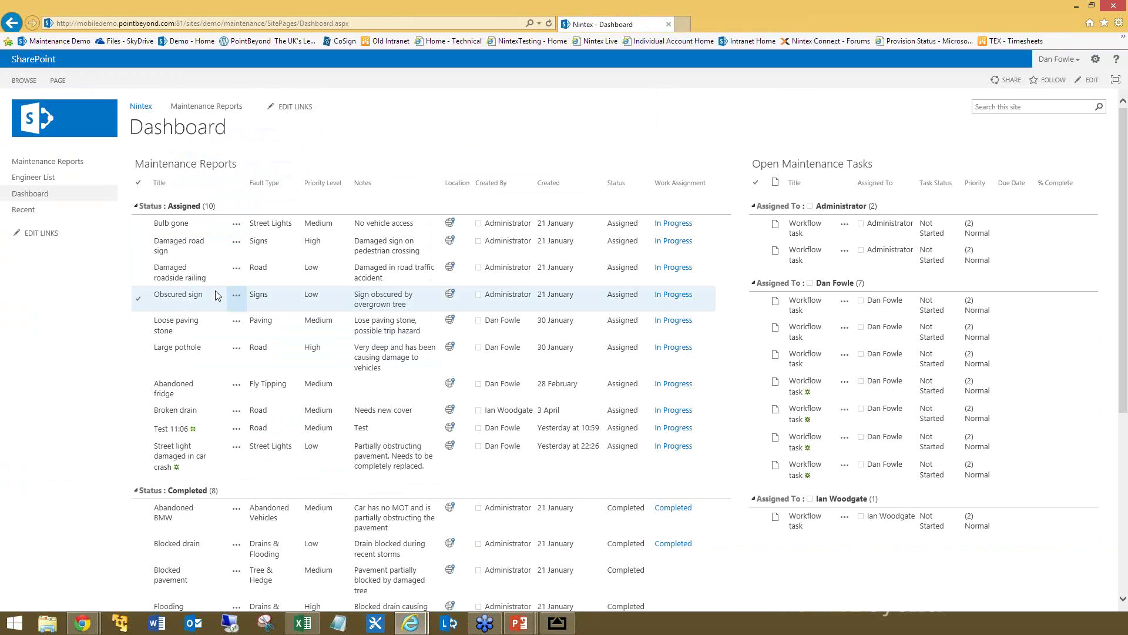
pyautogui.scroll(-5, 217, 295)
pyautogui.click(237, 505)
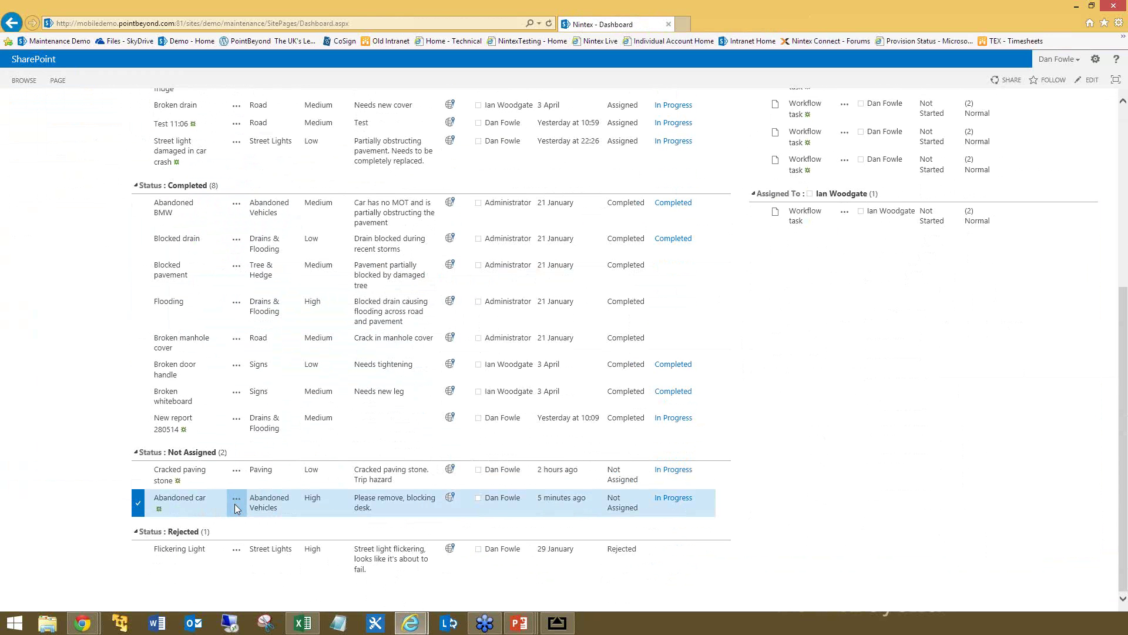
pyautogui.click(256, 459)
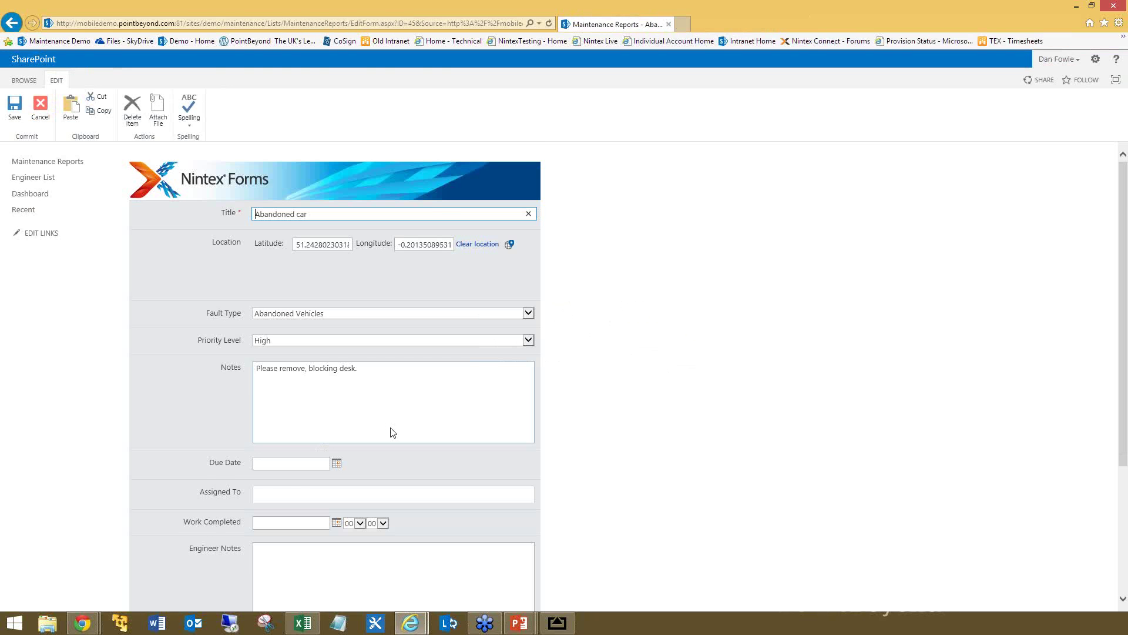
# - Set the Abandoned car report's due date to 30/05/2014, enter the engineer's name in Assigned To, and save the report
pyautogui.click(337, 392)
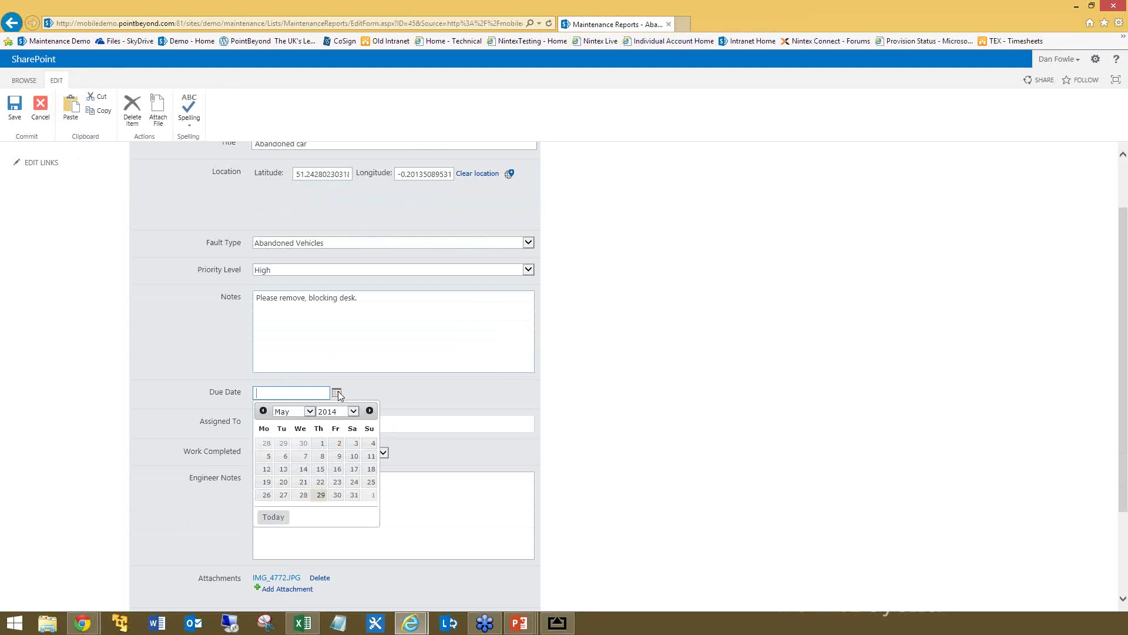
pyautogui.click(336, 495)
pyautogui.click(317, 422)
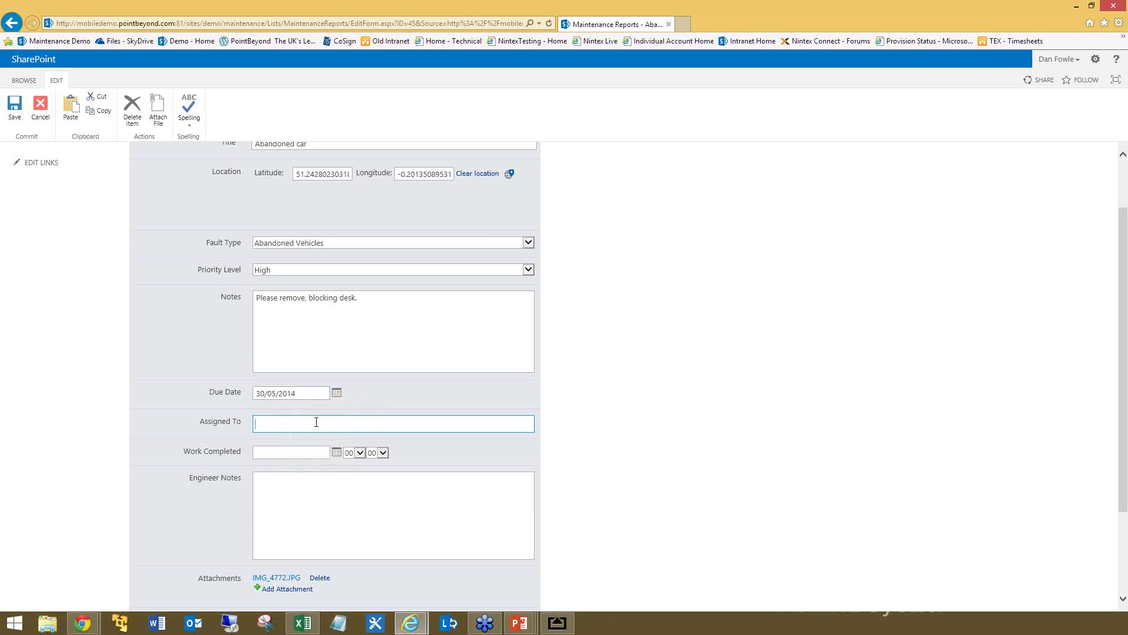
pyautogui.write('dan')
pyautogui.click(305, 444)
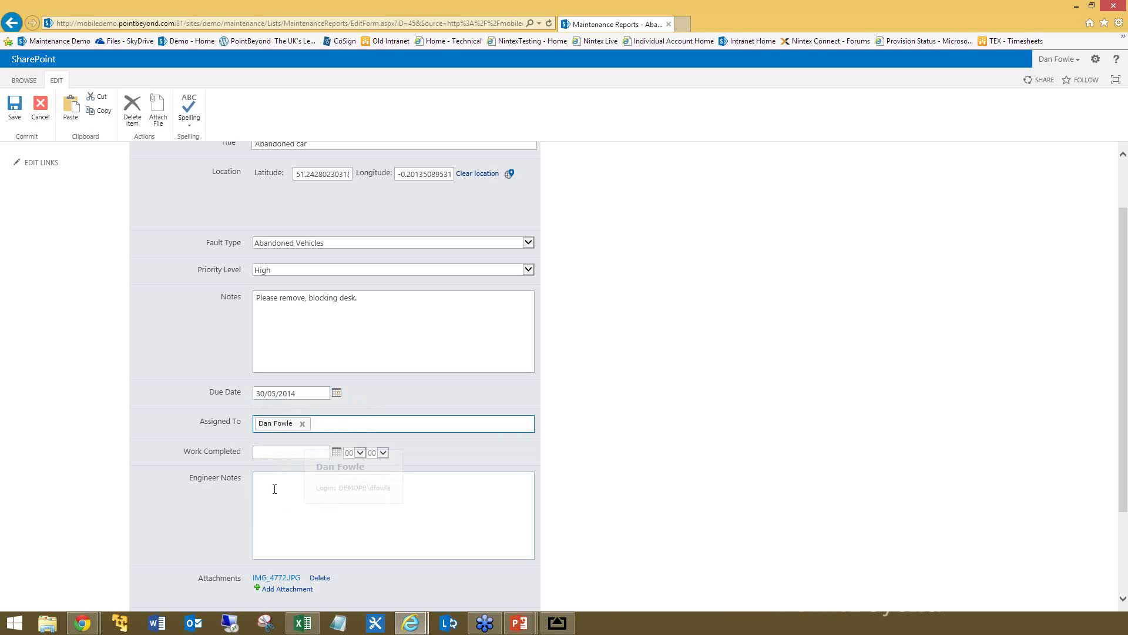
pyautogui.scroll(-2, 316, 501)
pyautogui.click(306, 506)
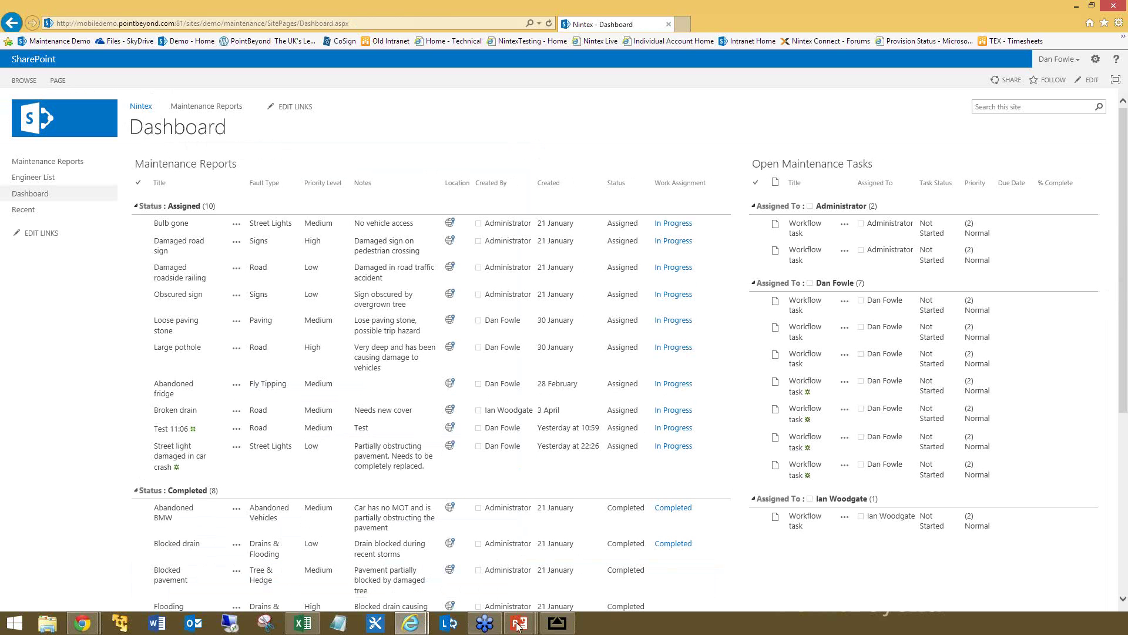
# - Look at the Nintex Mobile workflow task form in AirServer, and return to examine the Dashboard's reports grouped by status
pyautogui.click(566, 629)
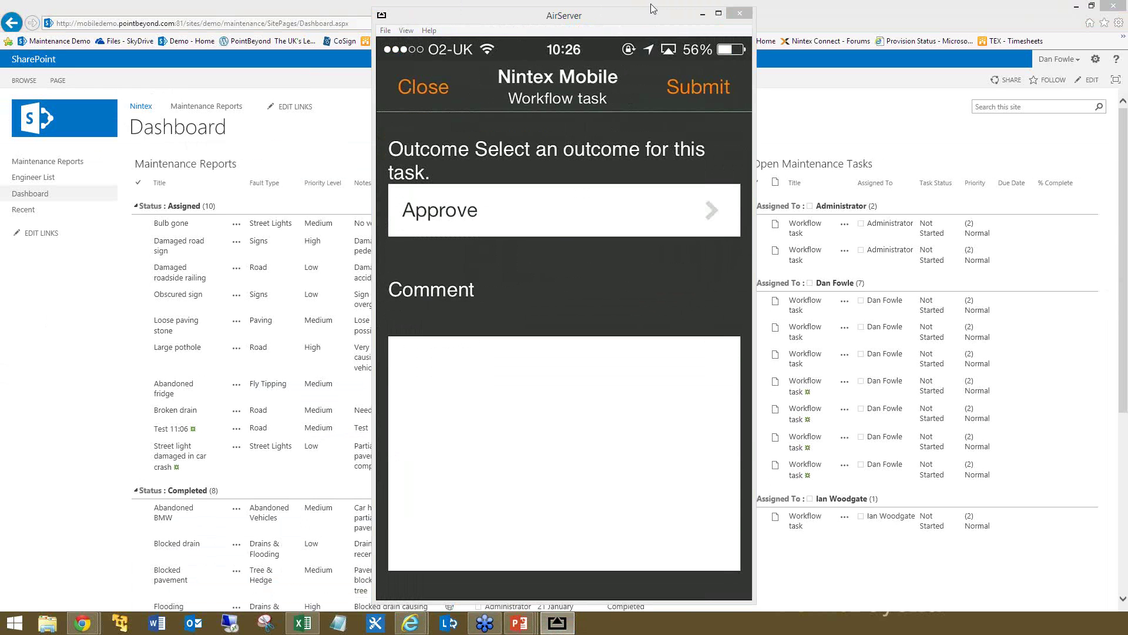
pyautogui.click(704, 14)
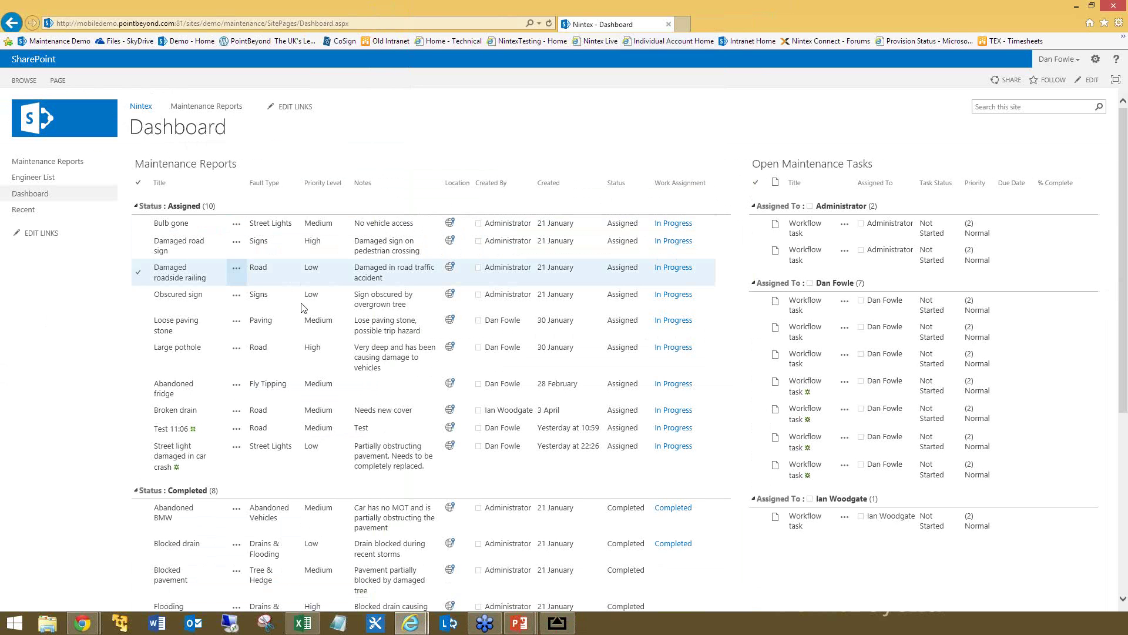
pyautogui.scroll(-3, 305, 305)
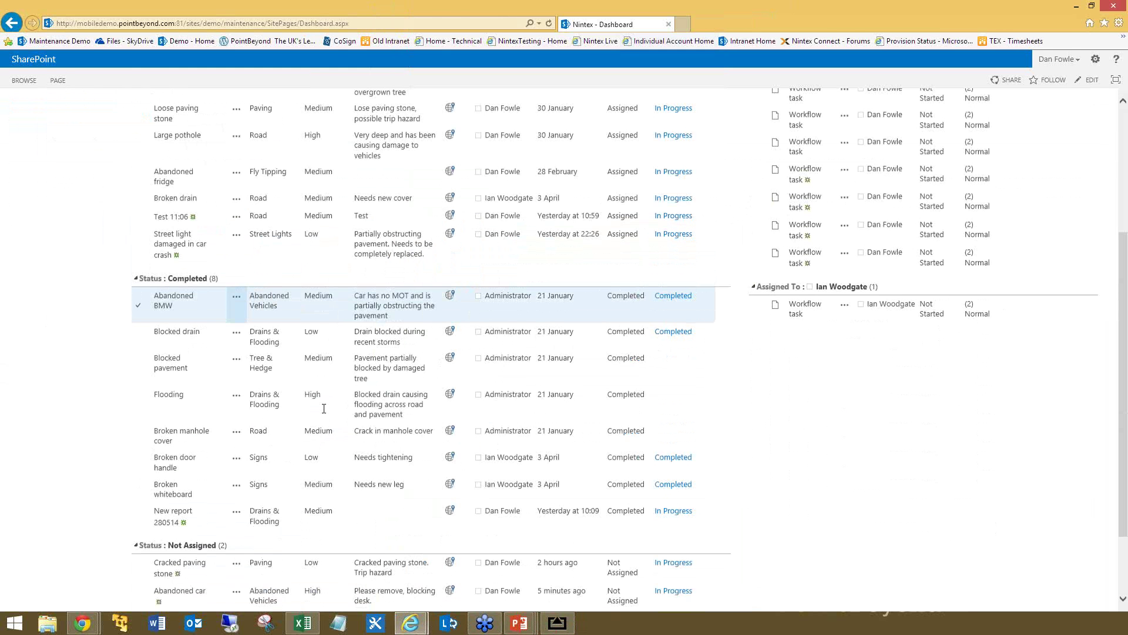
pyautogui.scroll(-1, 324, 408)
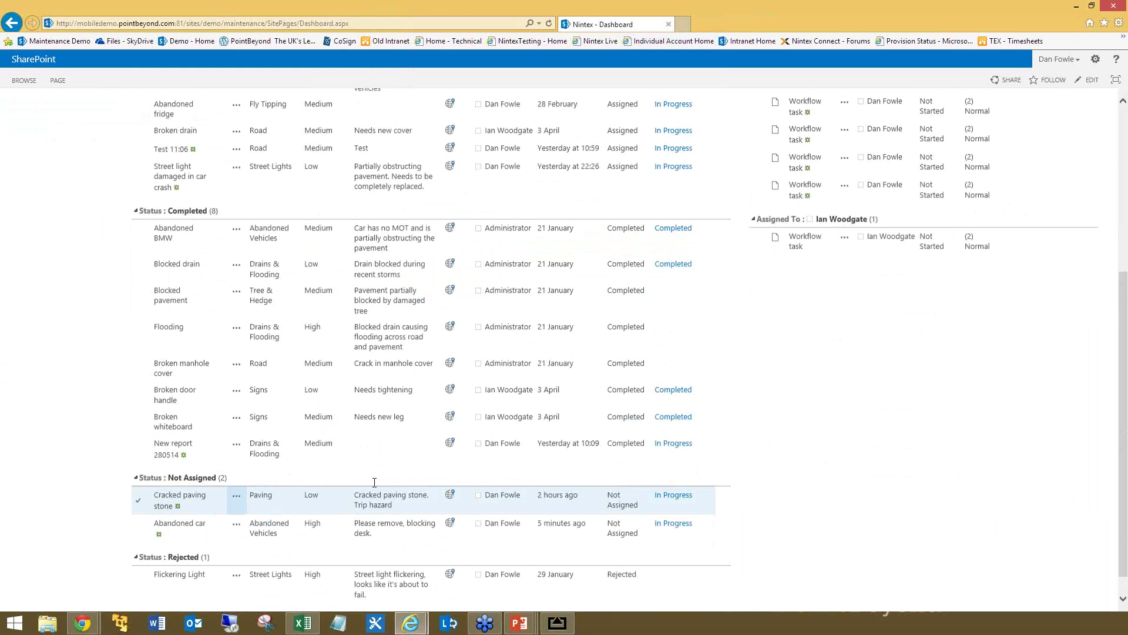
pyautogui.scroll(4, 374, 482)
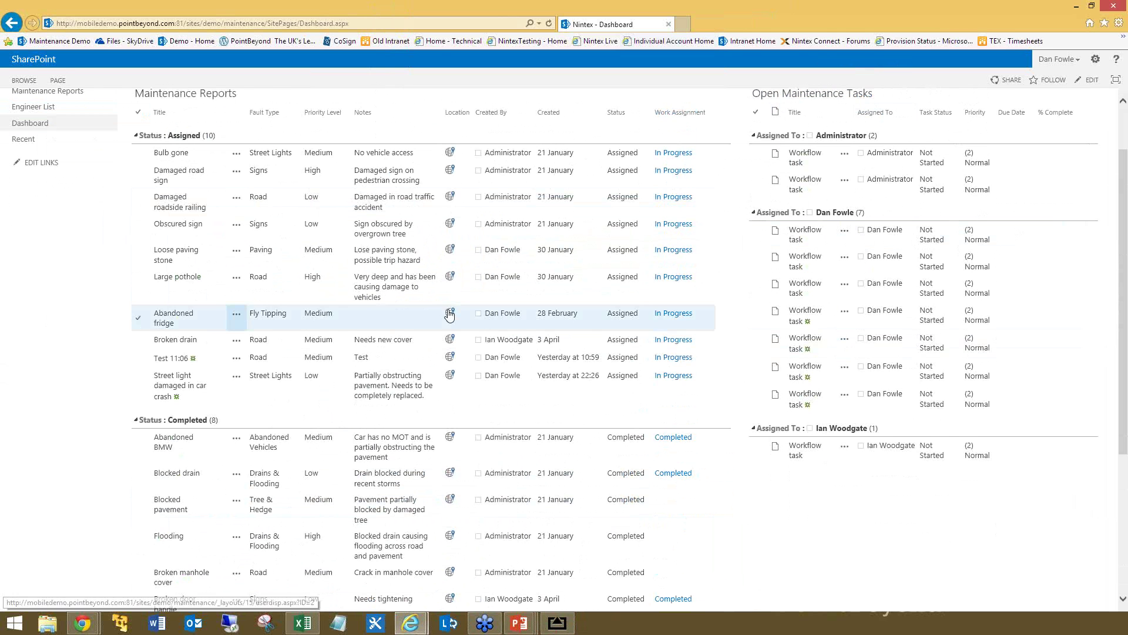
pyautogui.scroll(1, 466, 315)
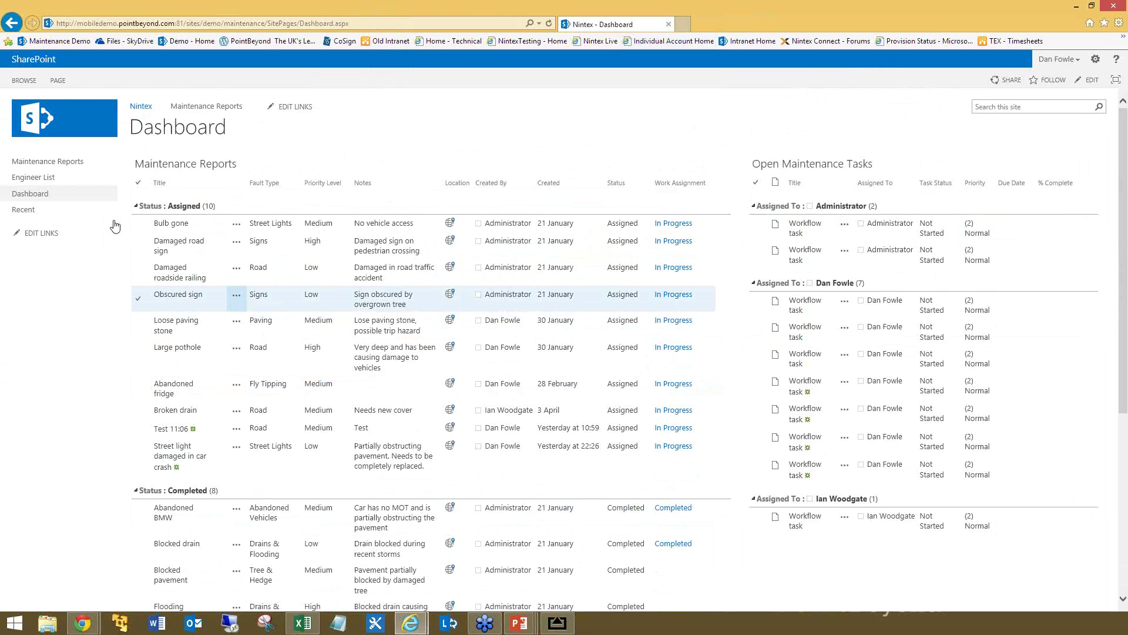
# - Open the published Work Assignment workflow of the Maintenance Reports list in the Nintex Workflow designer
pyautogui.click(47, 162)
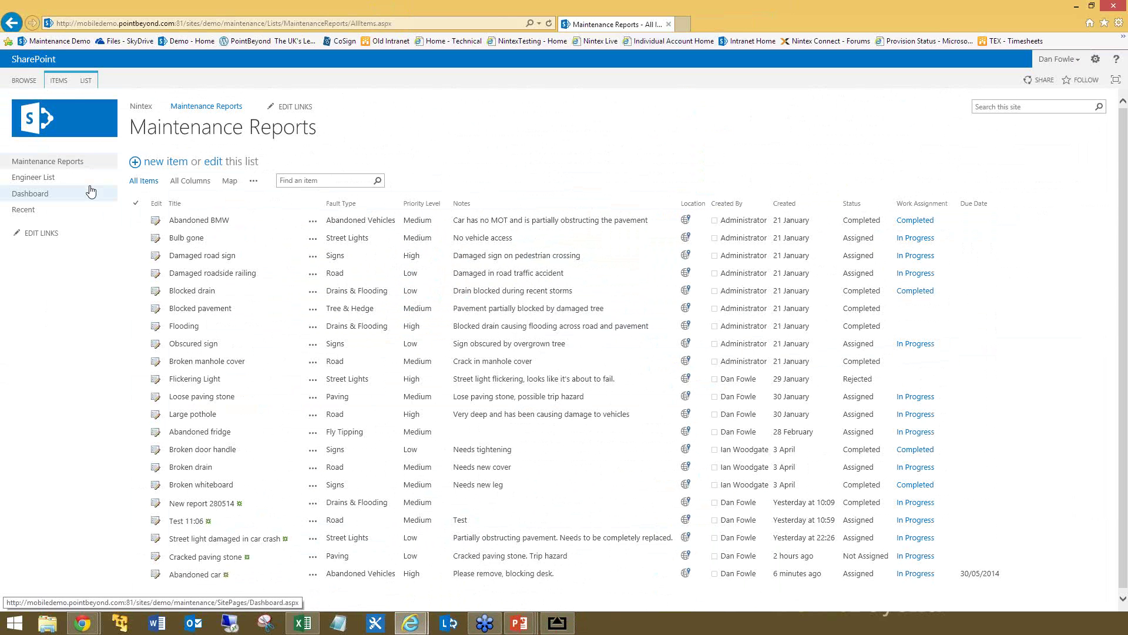
pyautogui.click(86, 80)
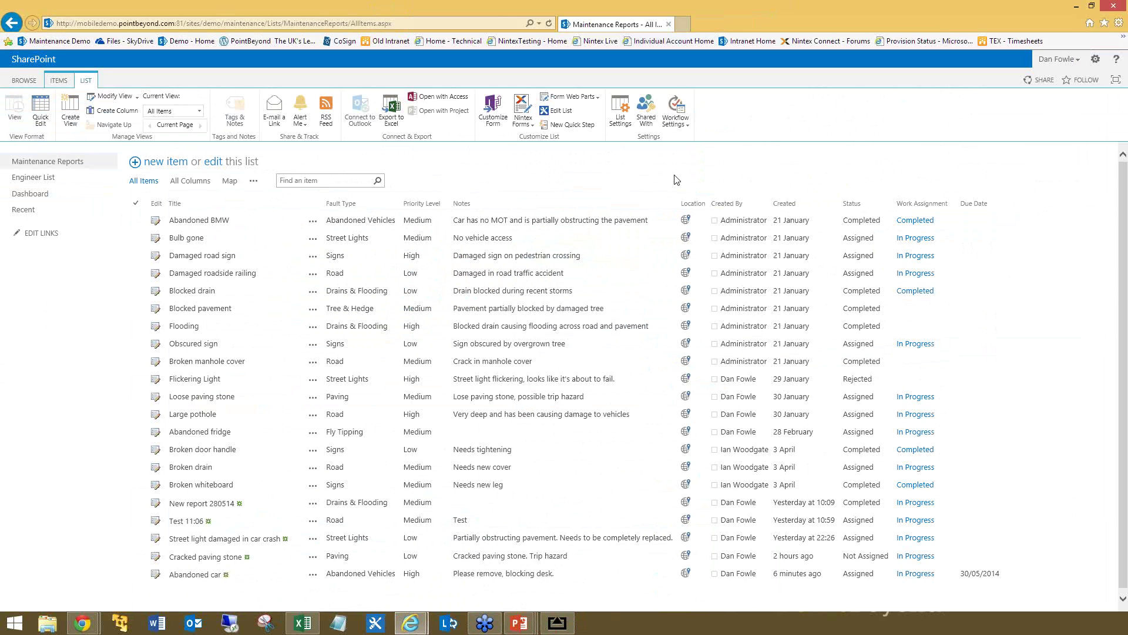
pyautogui.click(688, 125)
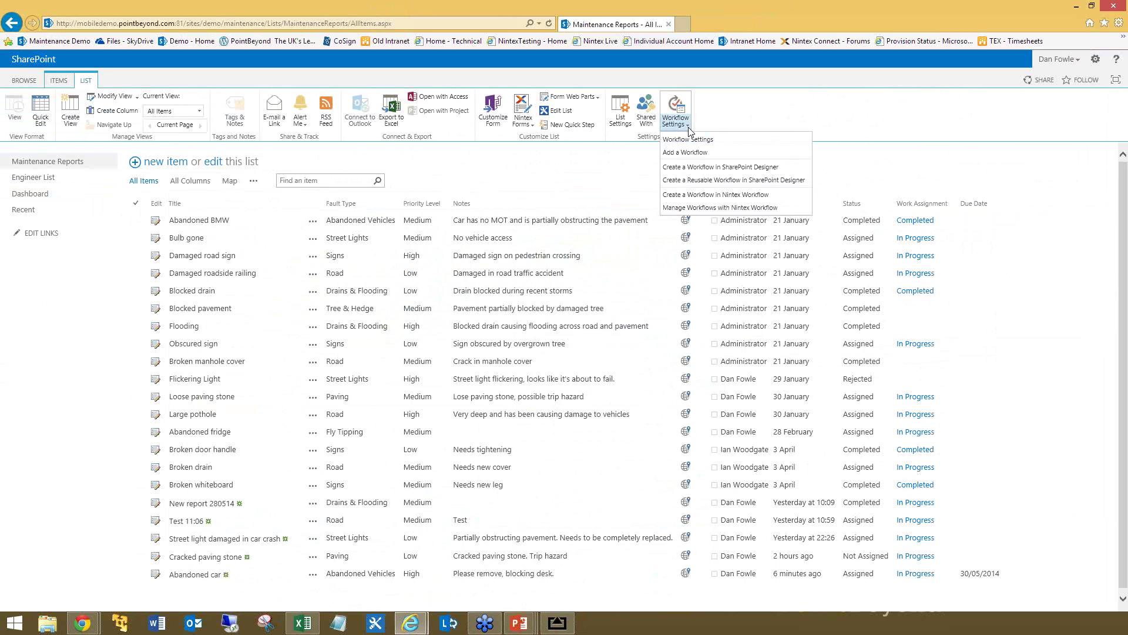
pyautogui.click(709, 208)
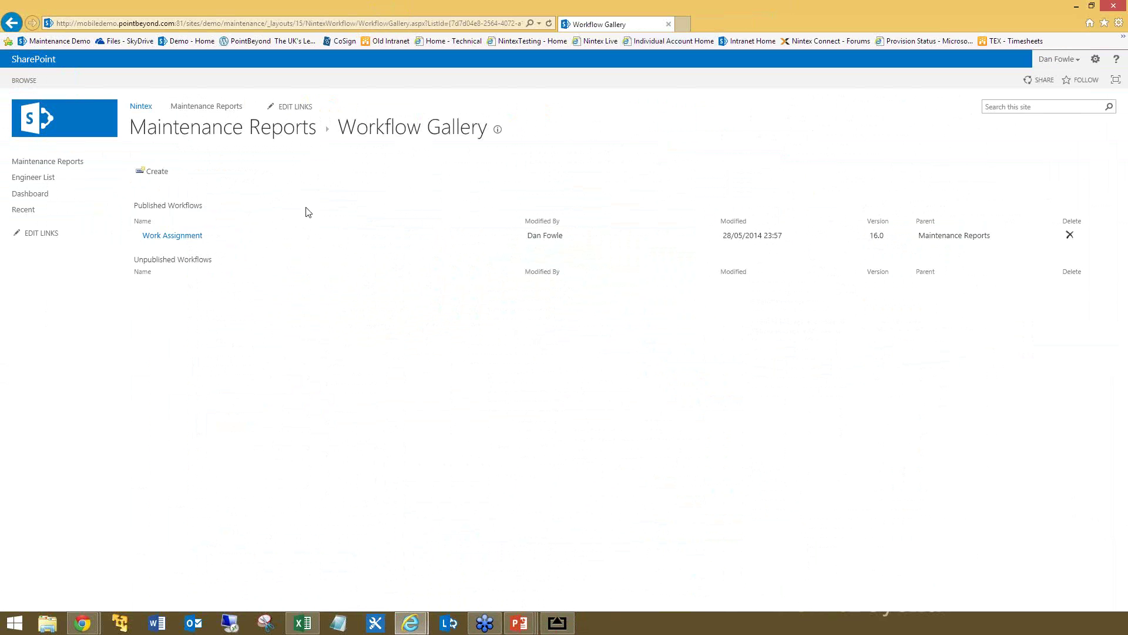
pyautogui.click(176, 237)
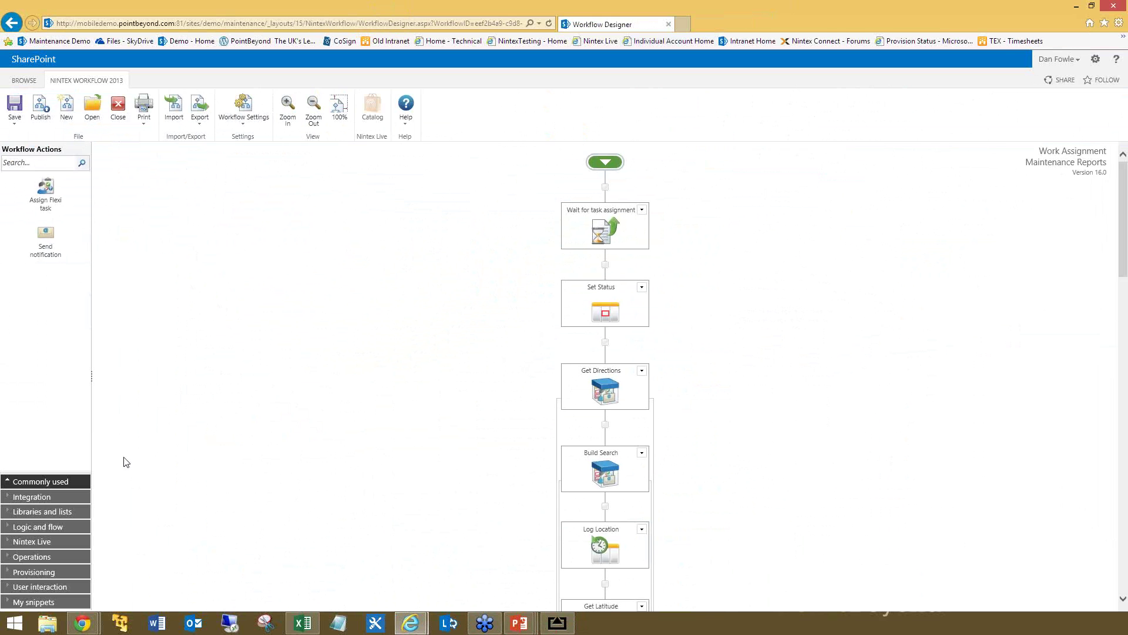
# - Browse the workflow actions available in the Integration and the Logic and flow categories
pyautogui.click(48, 499)
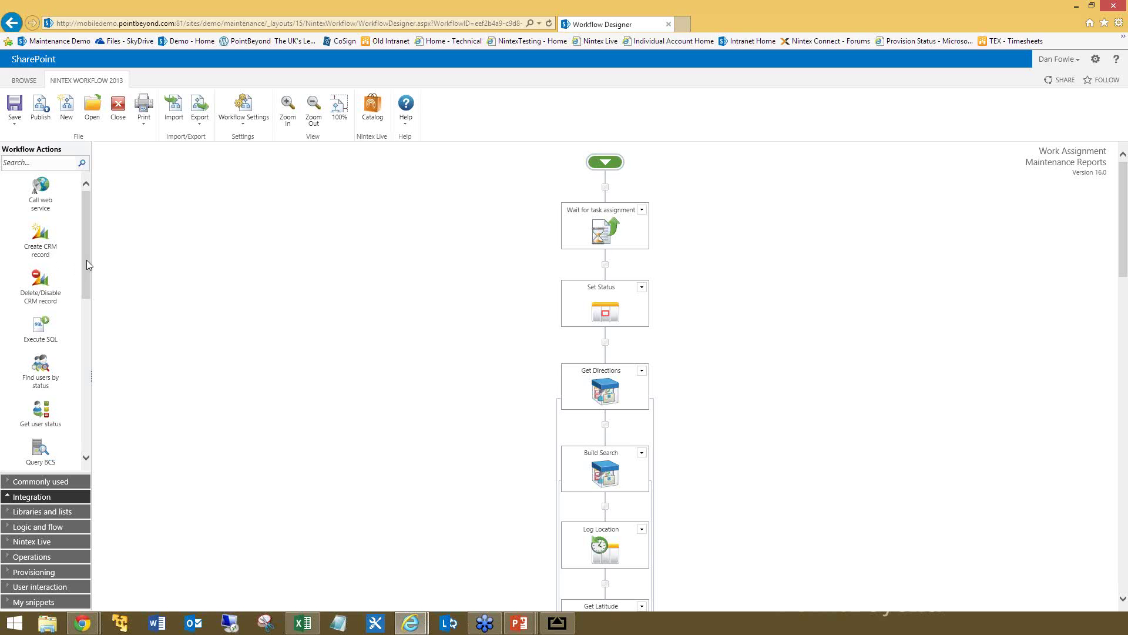
pyautogui.moveTo(87, 265); pyautogui.dragTo(84, 375)
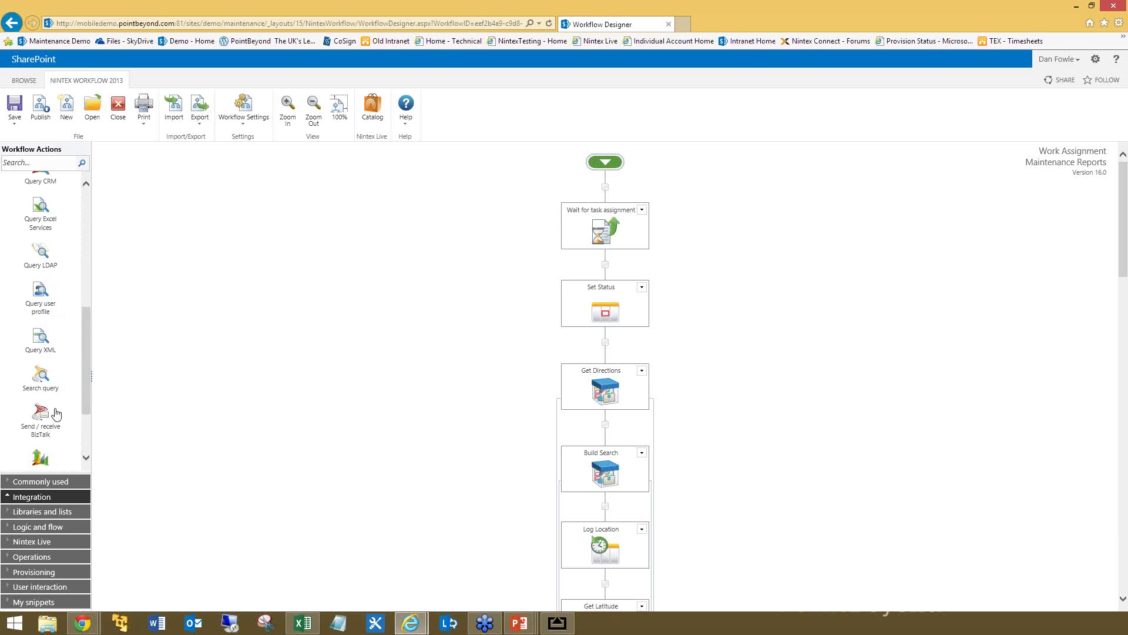
pyautogui.click(36, 527)
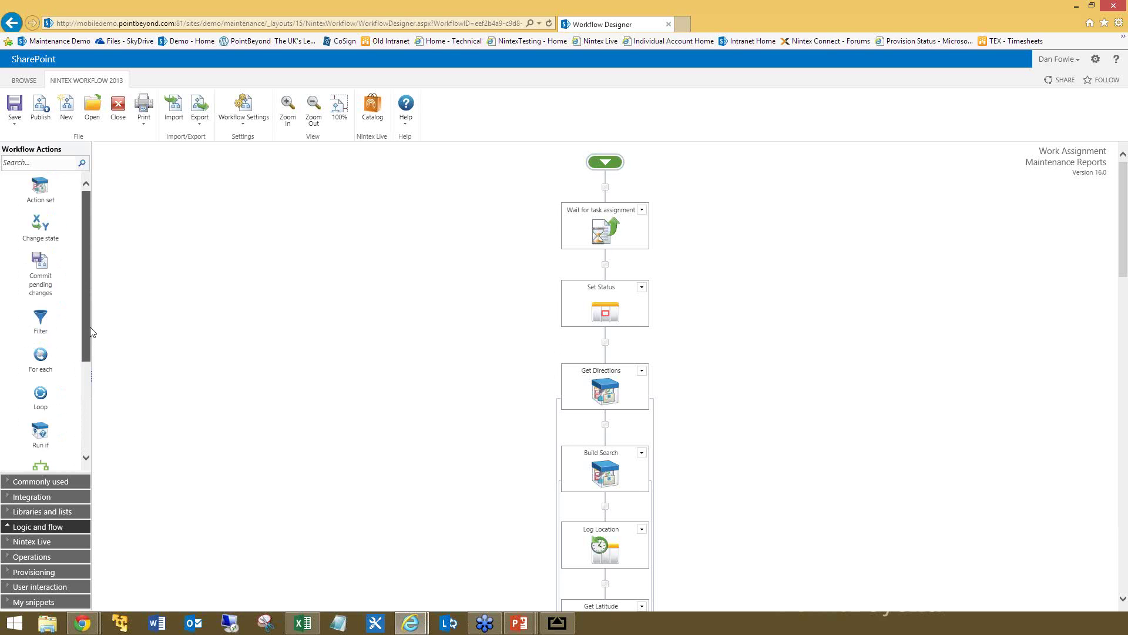
pyautogui.moveTo(91, 328); pyautogui.dragTo(93, 352)
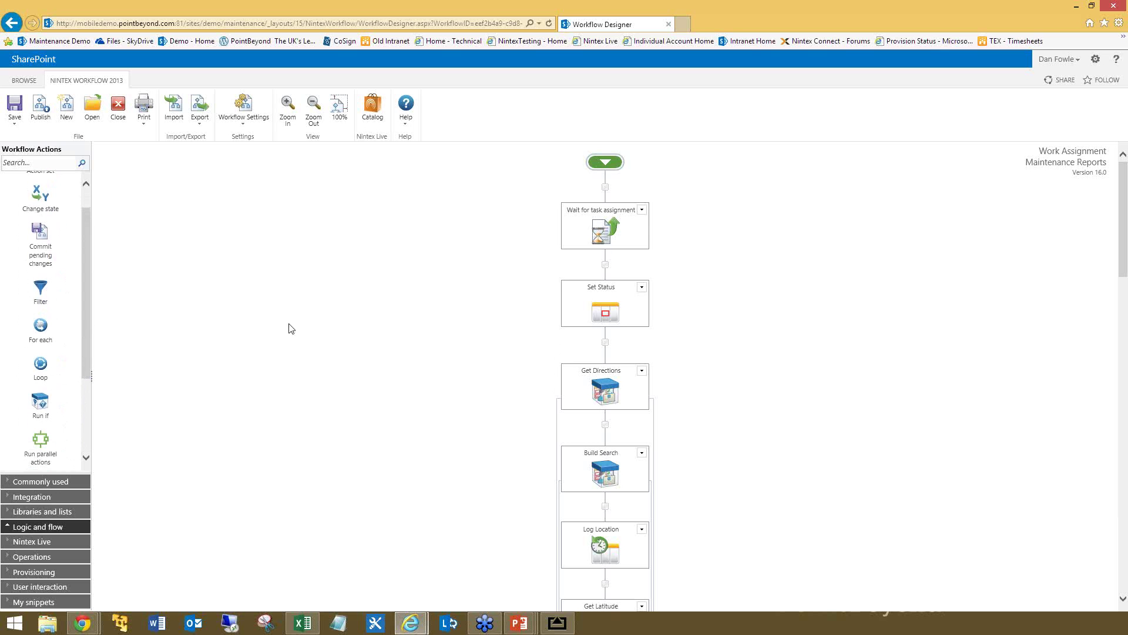
# - Examine the Get Directions action set through to Bing get directions, and inspect that action's configuration without saving
pyautogui.moveTo(606, 226)
pyautogui.scroll(-1, 724, 351)
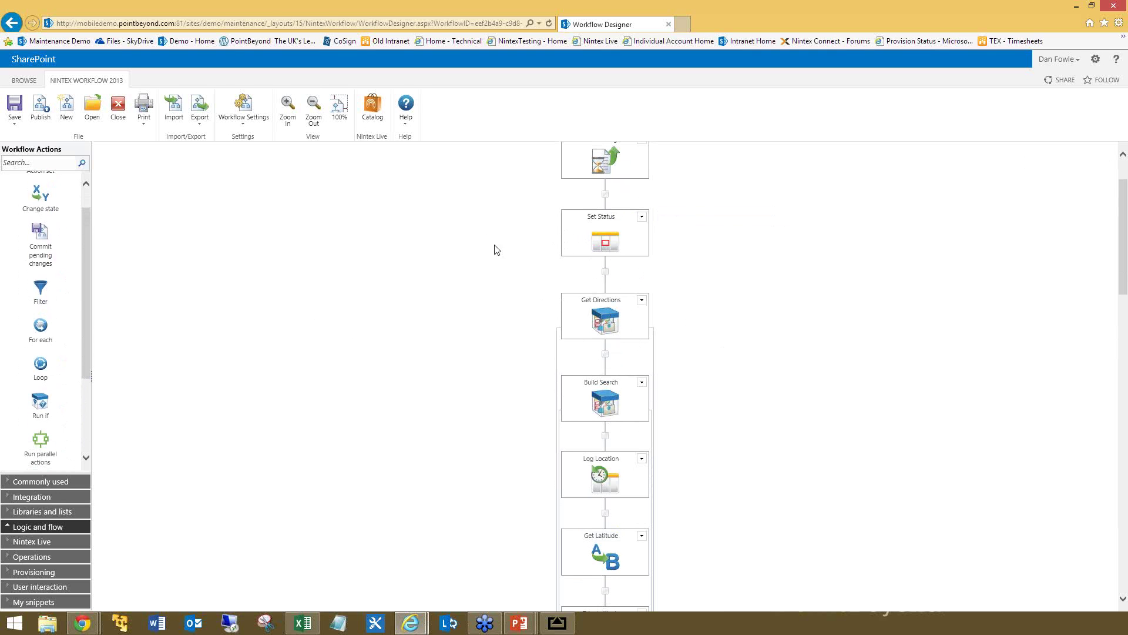
pyautogui.scroll(-2, 676, 352)
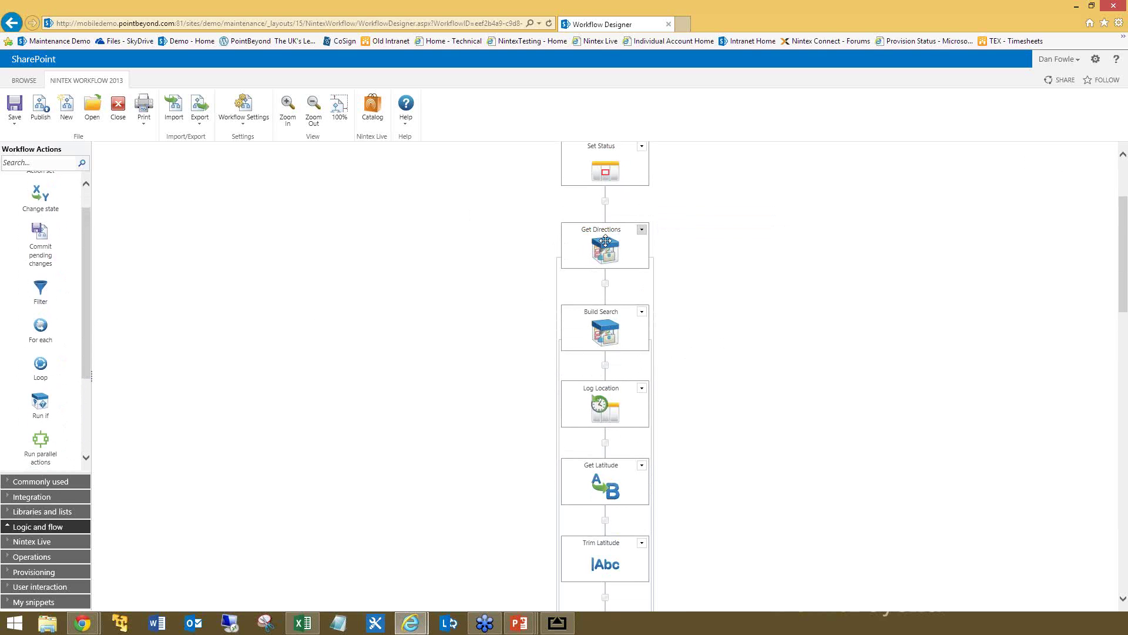
pyautogui.scroll(-2, 608, 252)
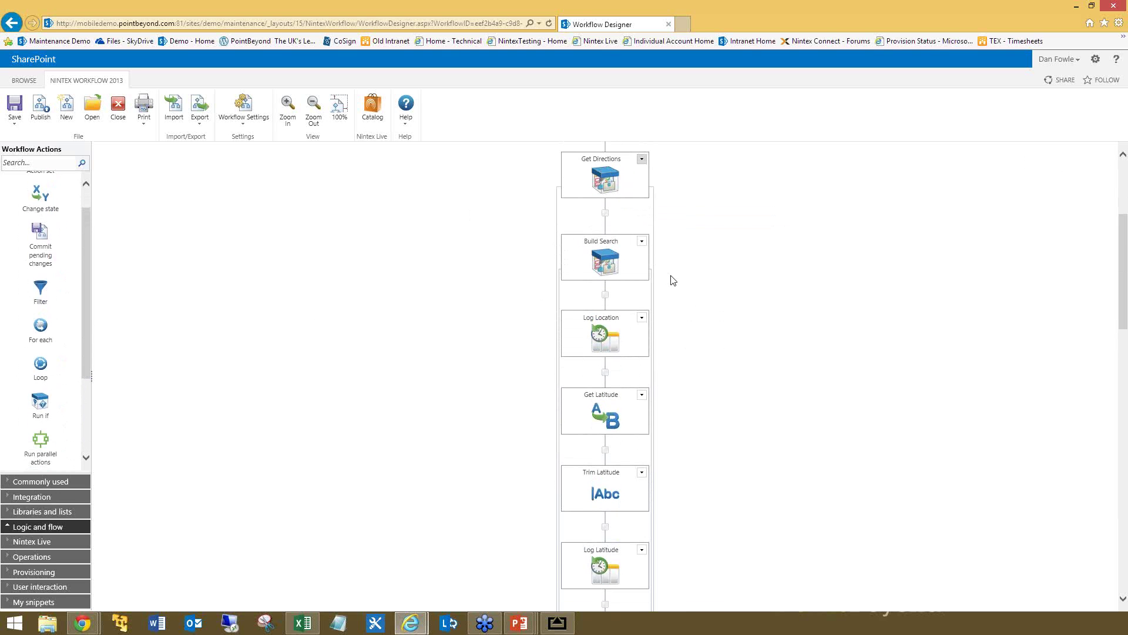
pyautogui.scroll(-2, 703, 320)
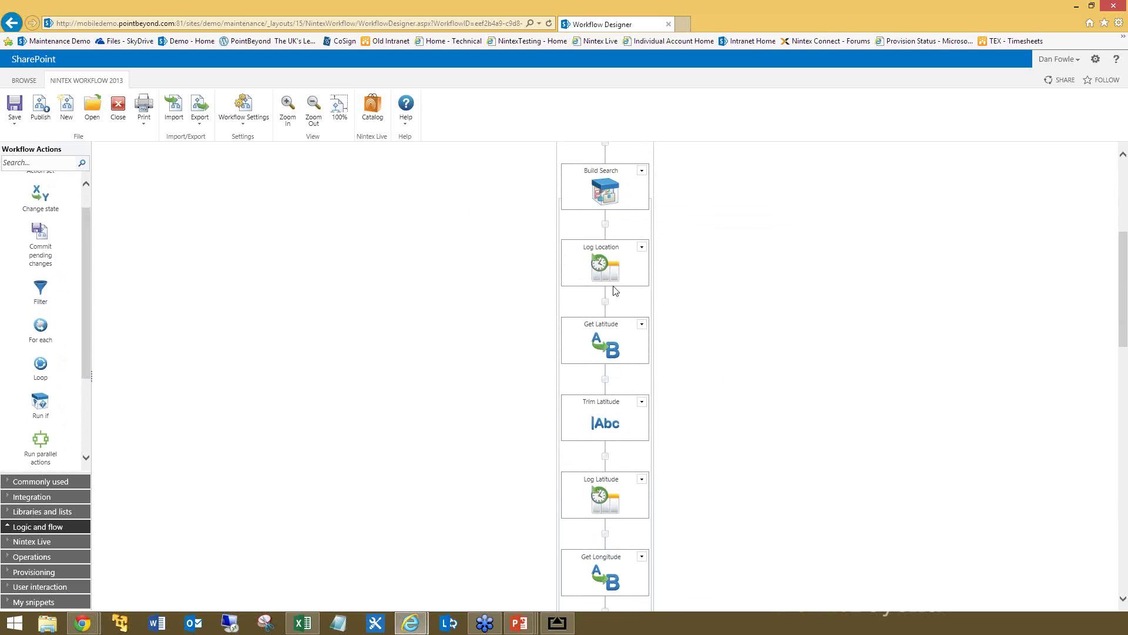
pyautogui.scroll(-3, 710, 337)
pyautogui.scroll(-10, 709, 337)
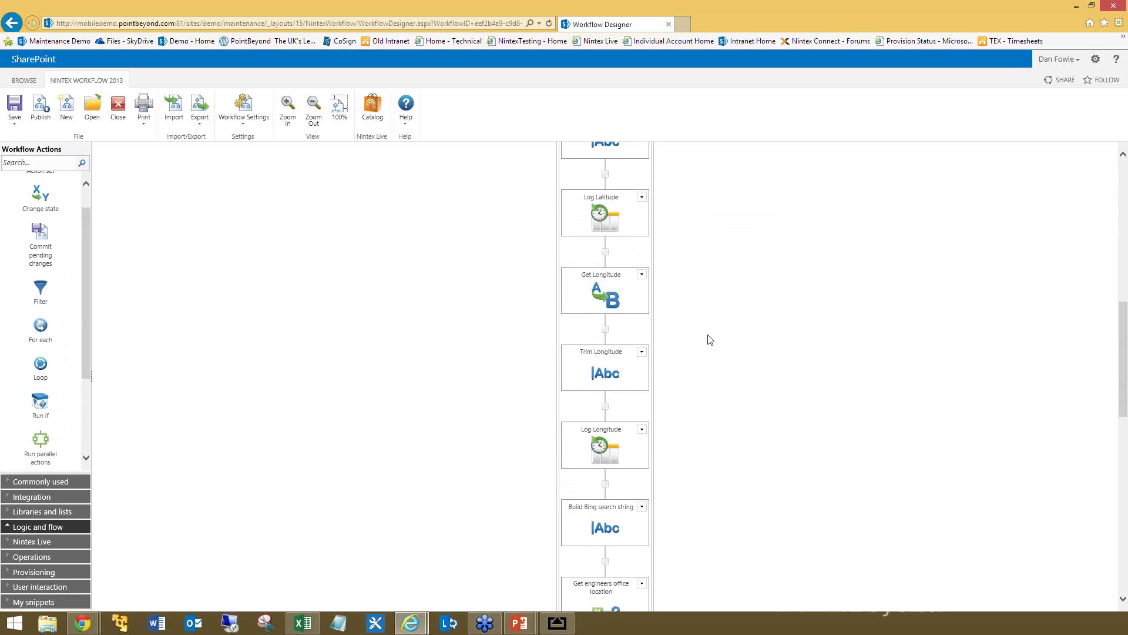
pyautogui.moveTo(602, 327)
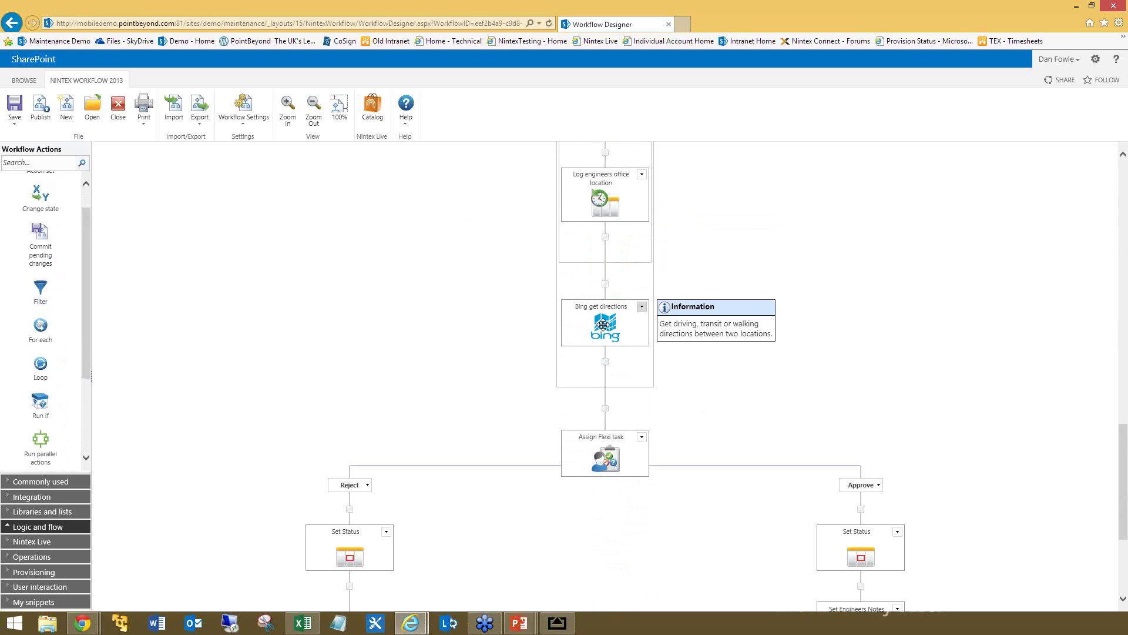
pyautogui.doubleClick(603, 328)
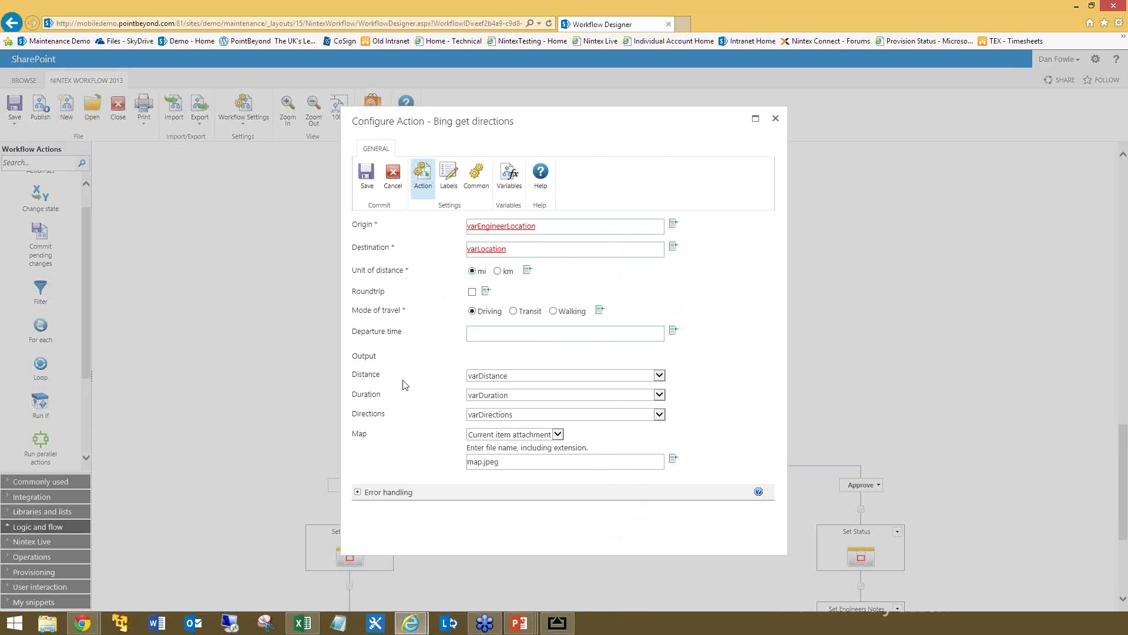
pyautogui.click(393, 176)
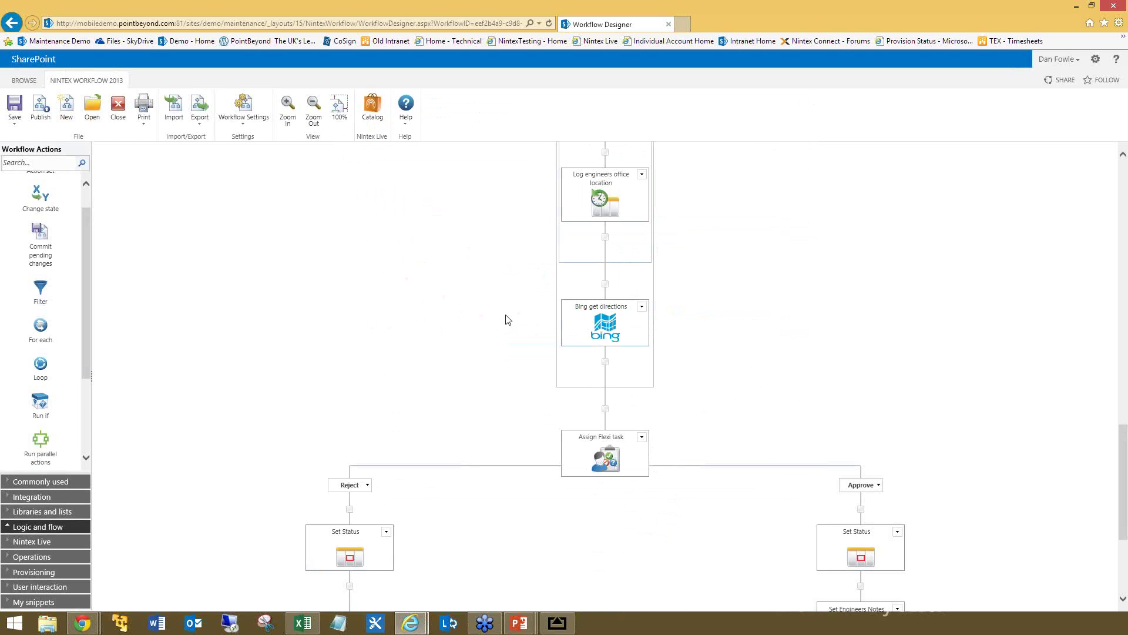
# - Browse the services in the Nintex Live Catalog, including Bing get directions, and close it without applying changes
pyautogui.click(377, 117)
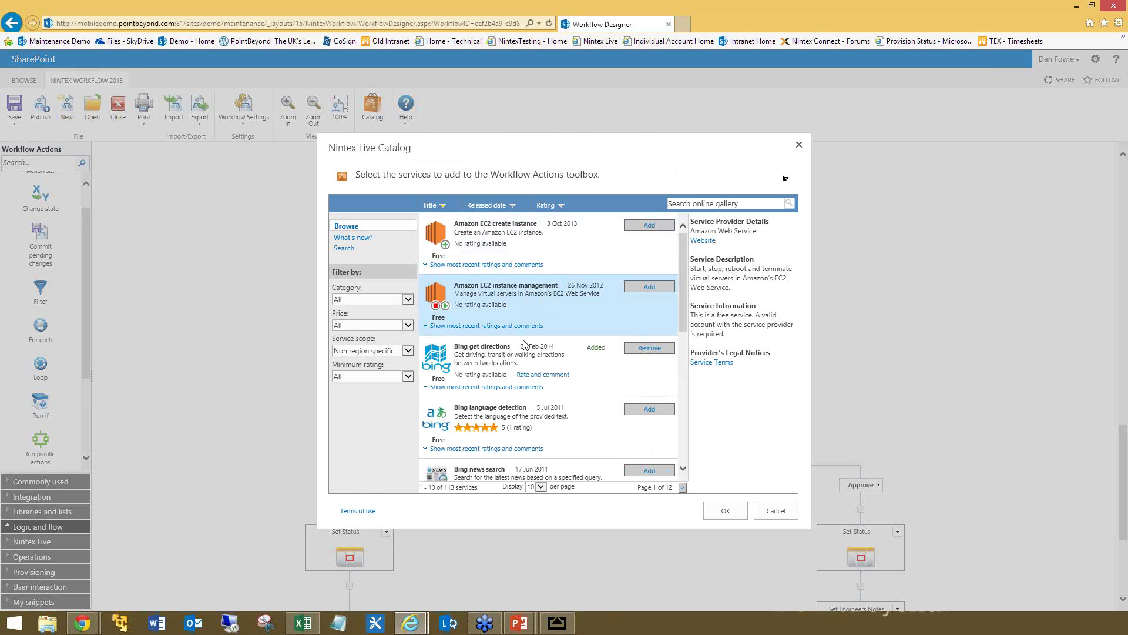
pyautogui.click(478, 364)
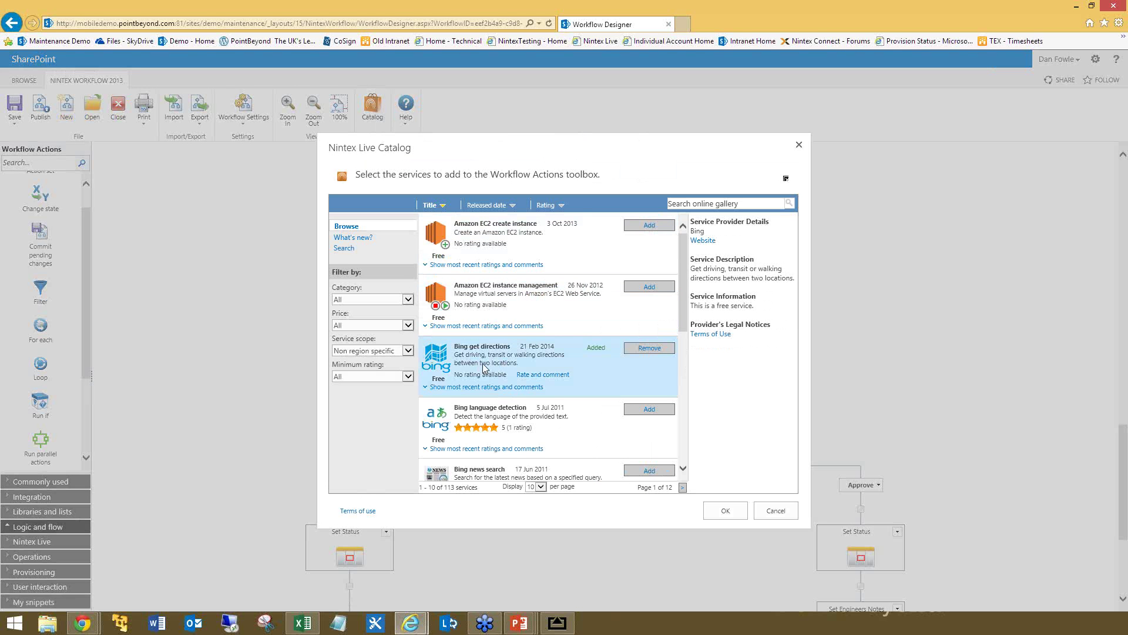
pyautogui.click(654, 289)
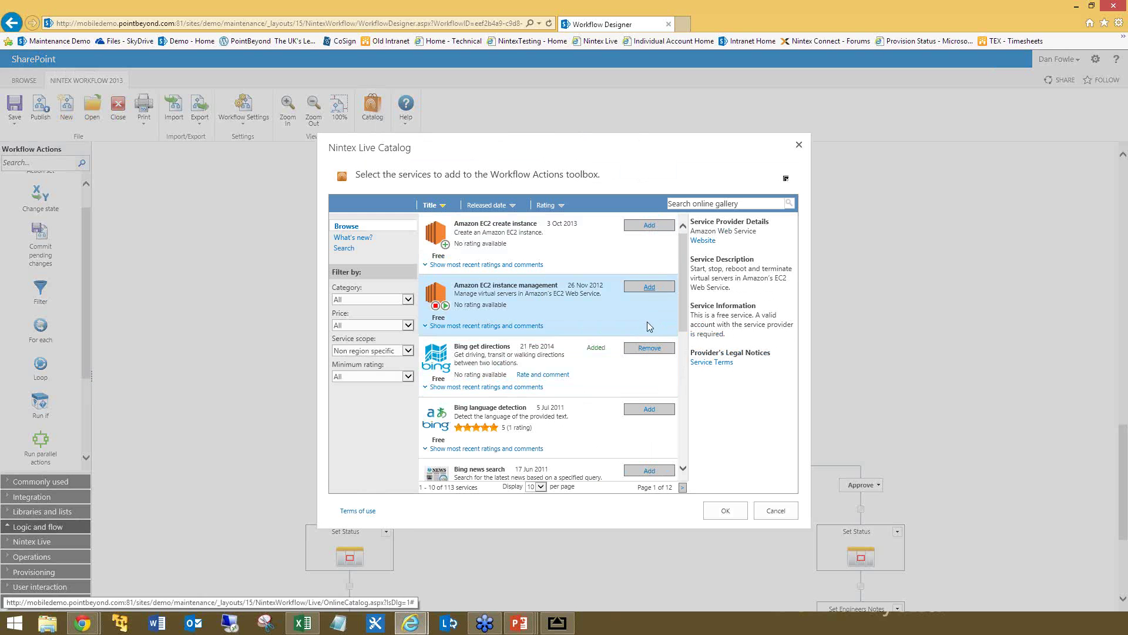
pyautogui.click(642, 339)
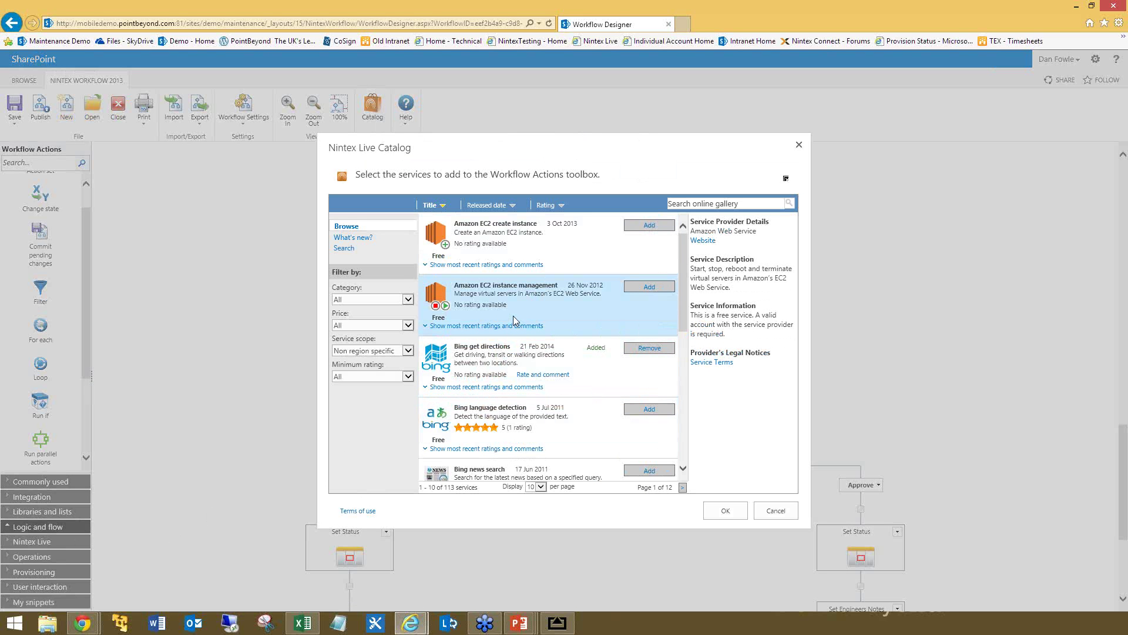
pyautogui.scroll(-3, 517, 321)
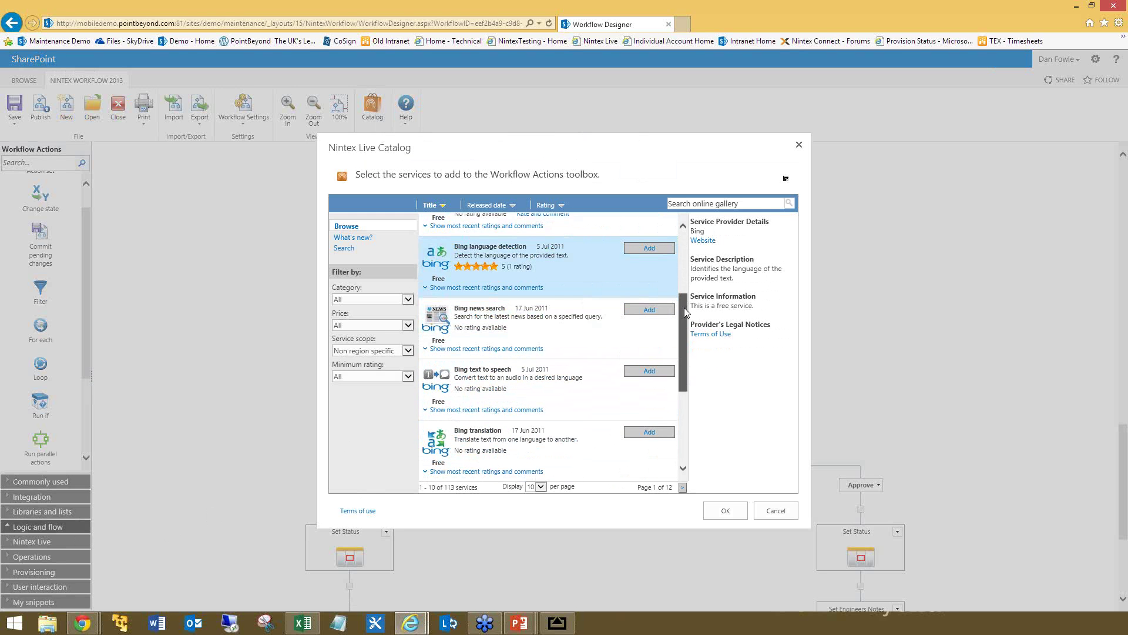
pyautogui.moveTo(684, 308); pyautogui.dragTo(687, 384)
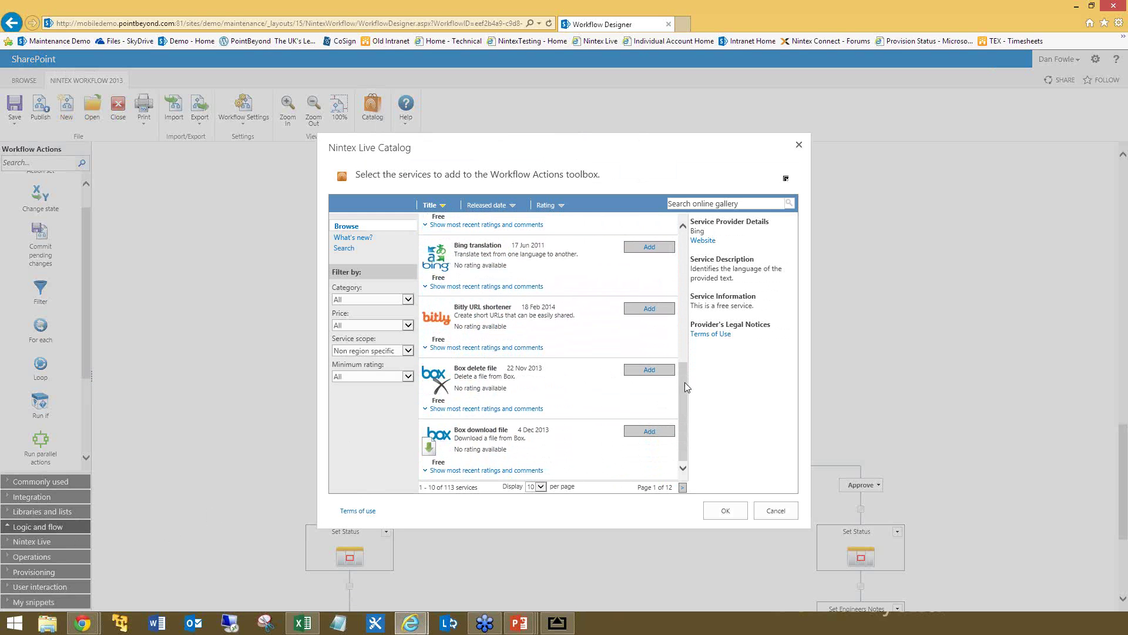
pyautogui.moveTo(685, 383); pyautogui.dragTo(682, 237)
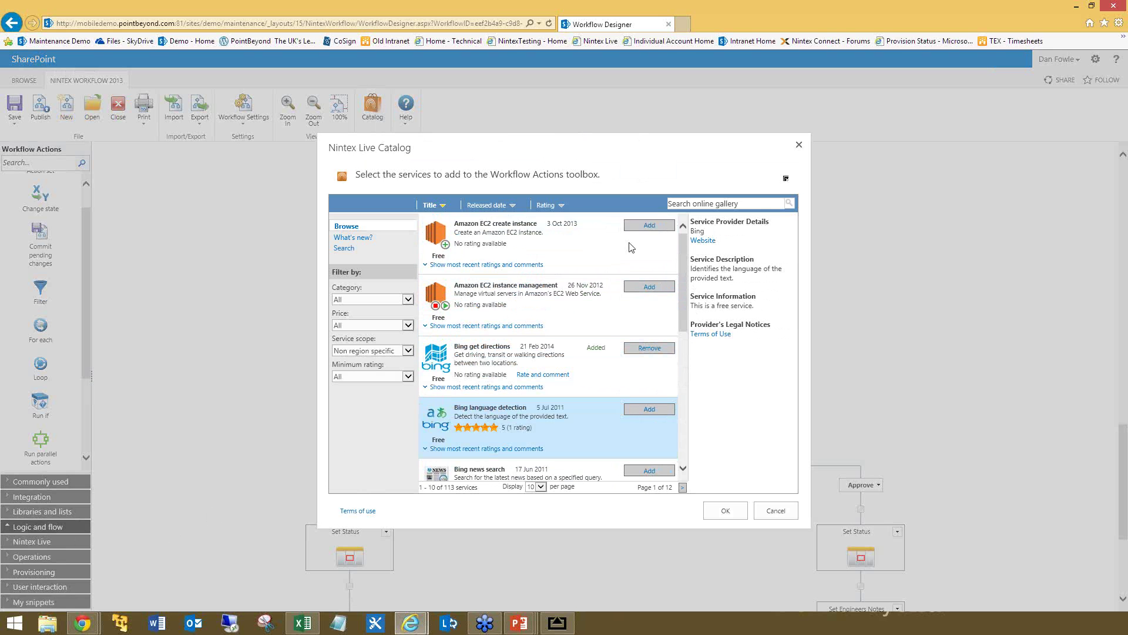
pyautogui.click(777, 512)
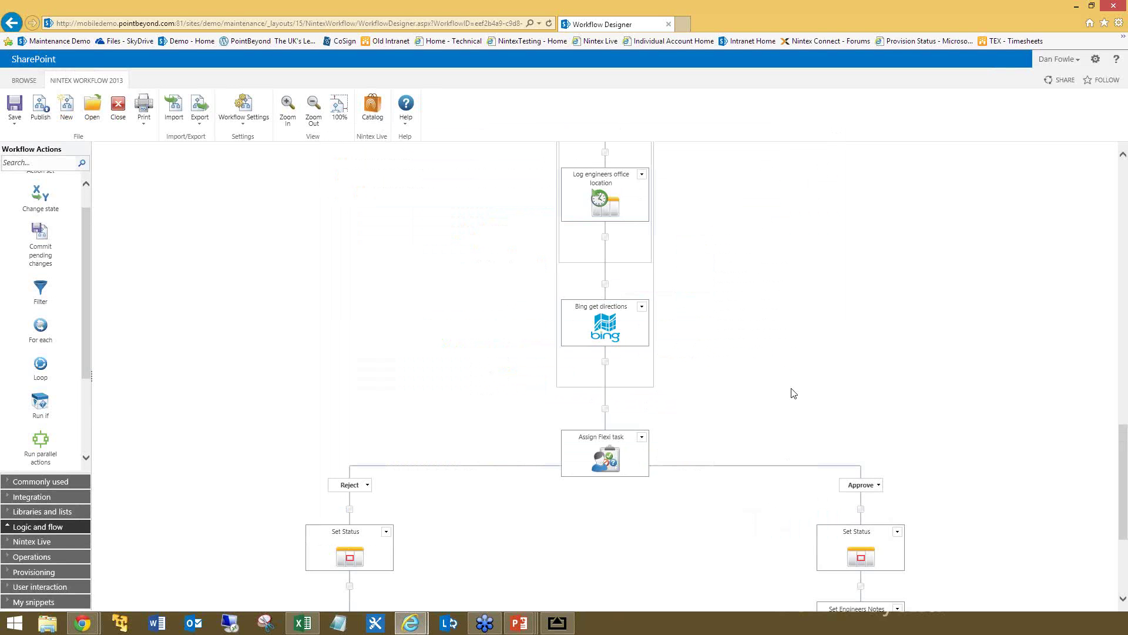
# - Examine the Assign Flexi task's Reject and Approve branches, then close the workflow and return to the Maintenance Reports list
pyautogui.scroll(-3, 792, 393)
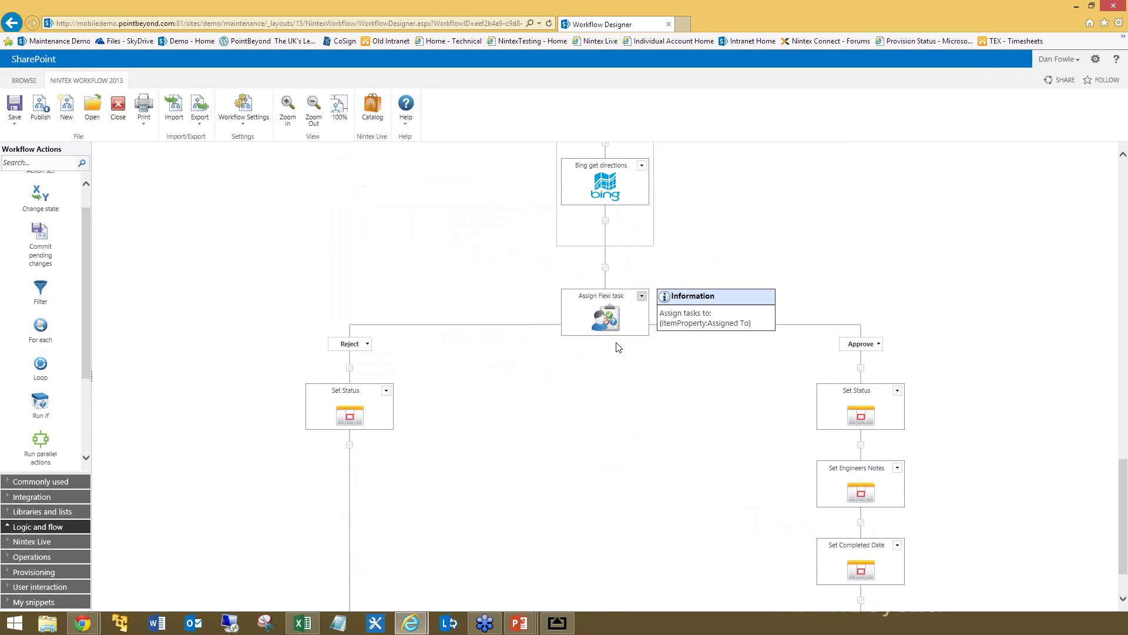
pyautogui.scroll(-2, 626, 352)
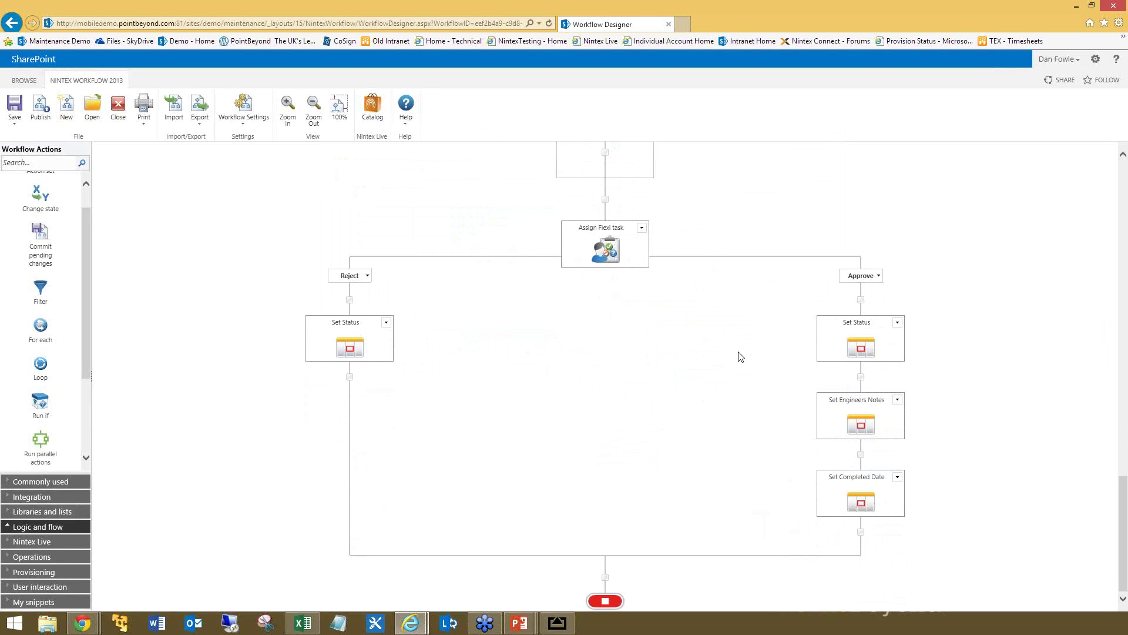
pyautogui.moveTo(858, 432)
pyautogui.click(117, 107)
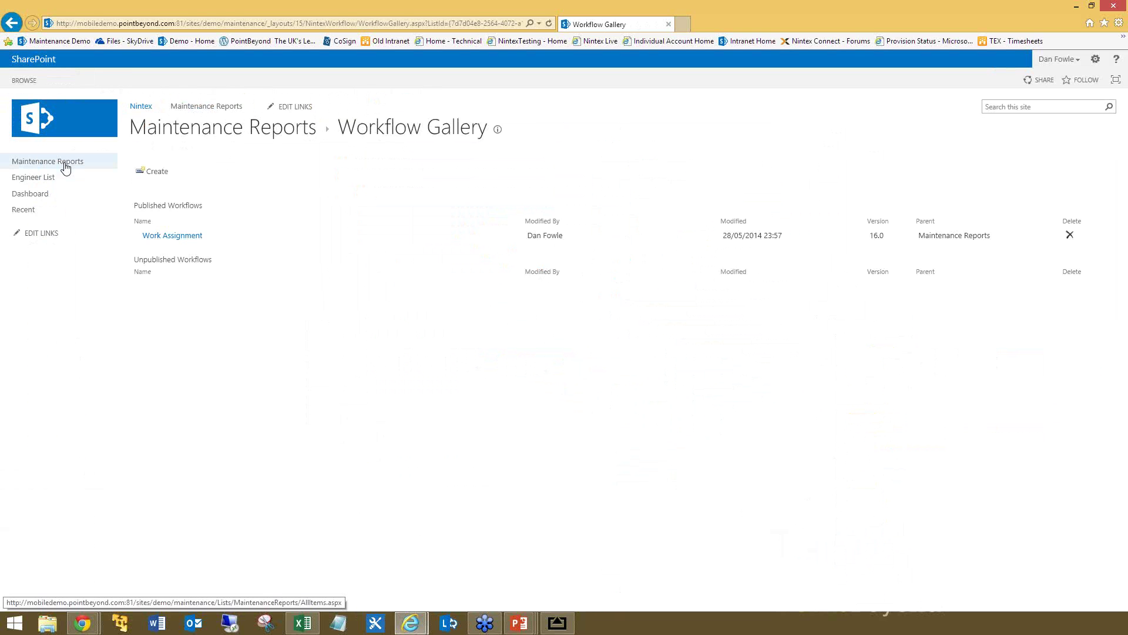
pyautogui.click(65, 161)
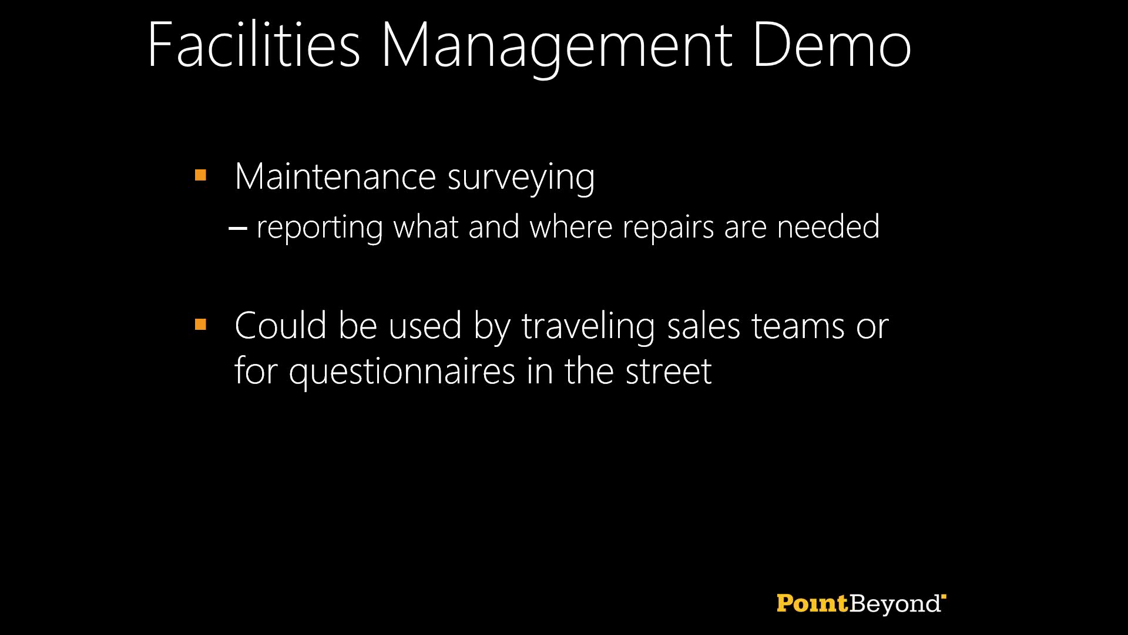
pyautogui.click(852, 345)
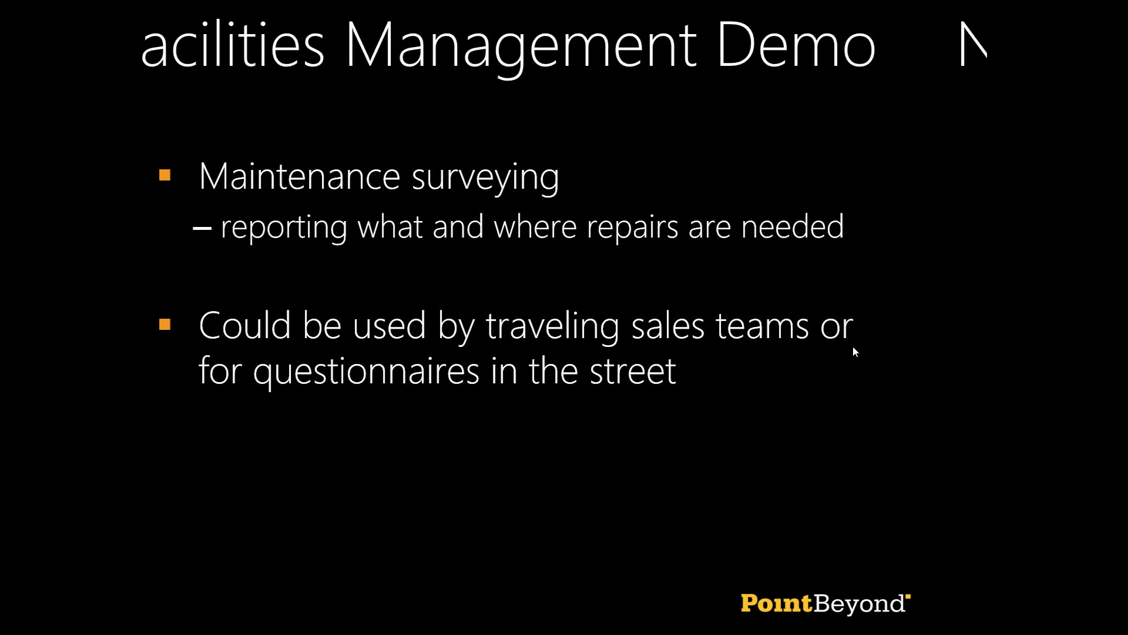